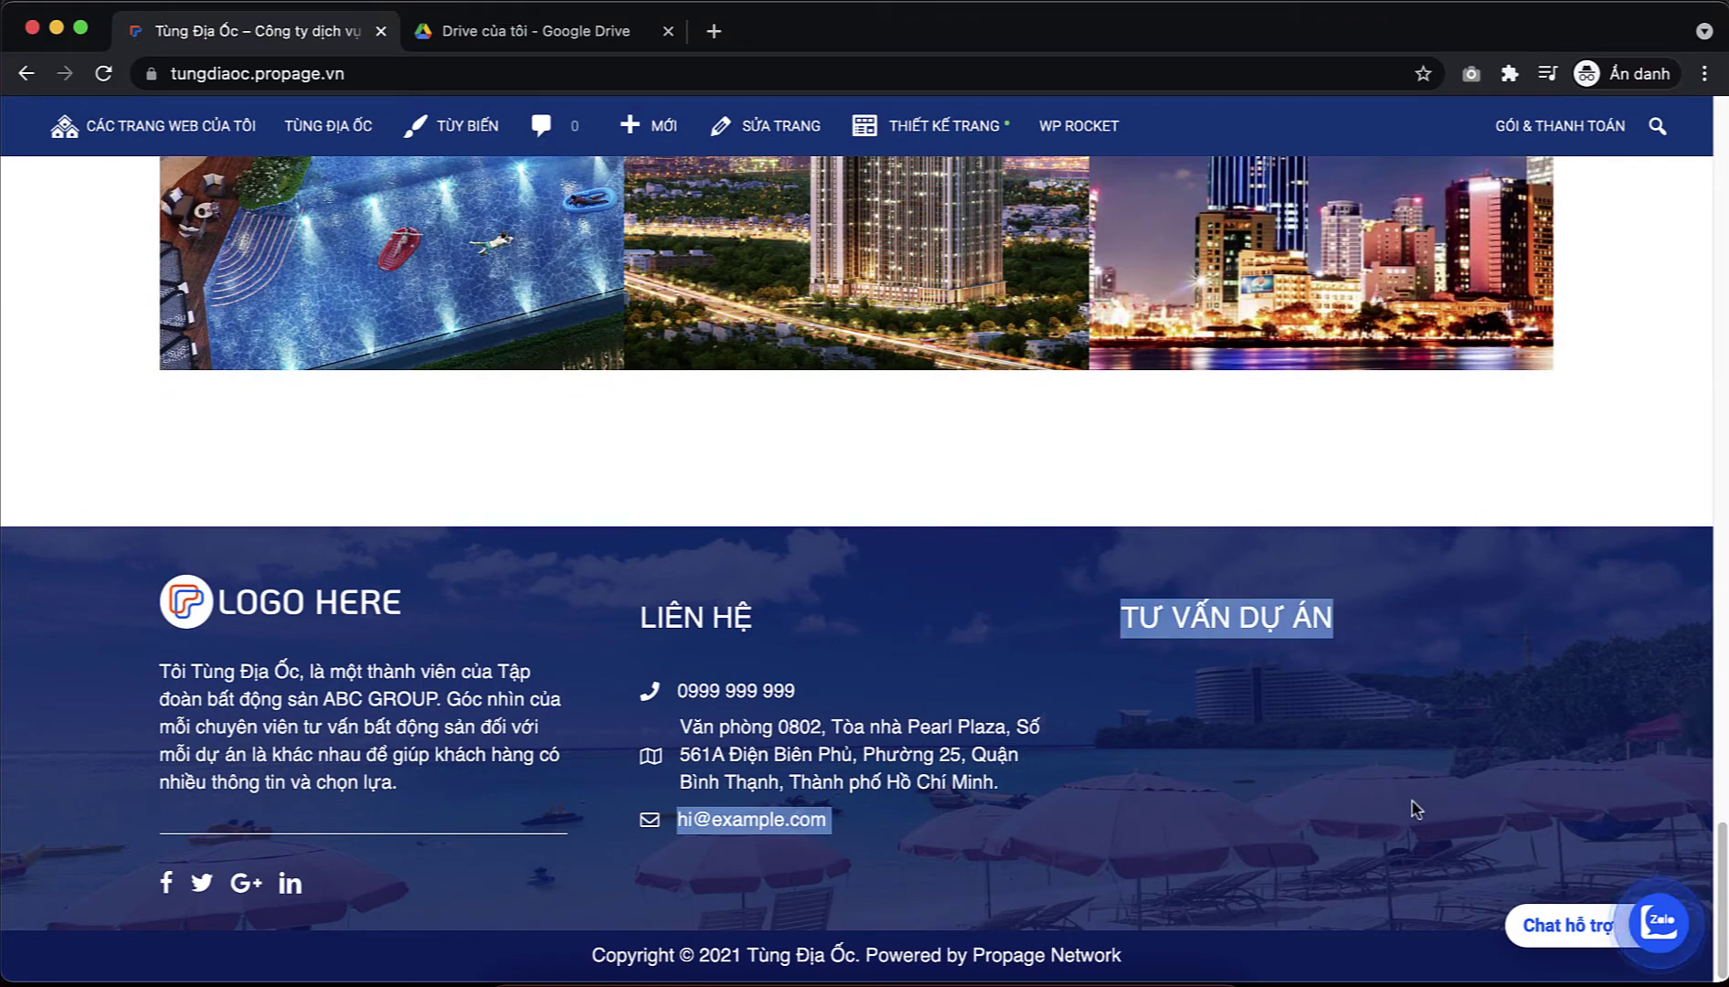
- Open the Trang chủ page in the page builder
click(1416, 760)
scroll(1722, 877, up, 1)
drag(1722, 877, 1722, 156)
mouse_move(932, 139)
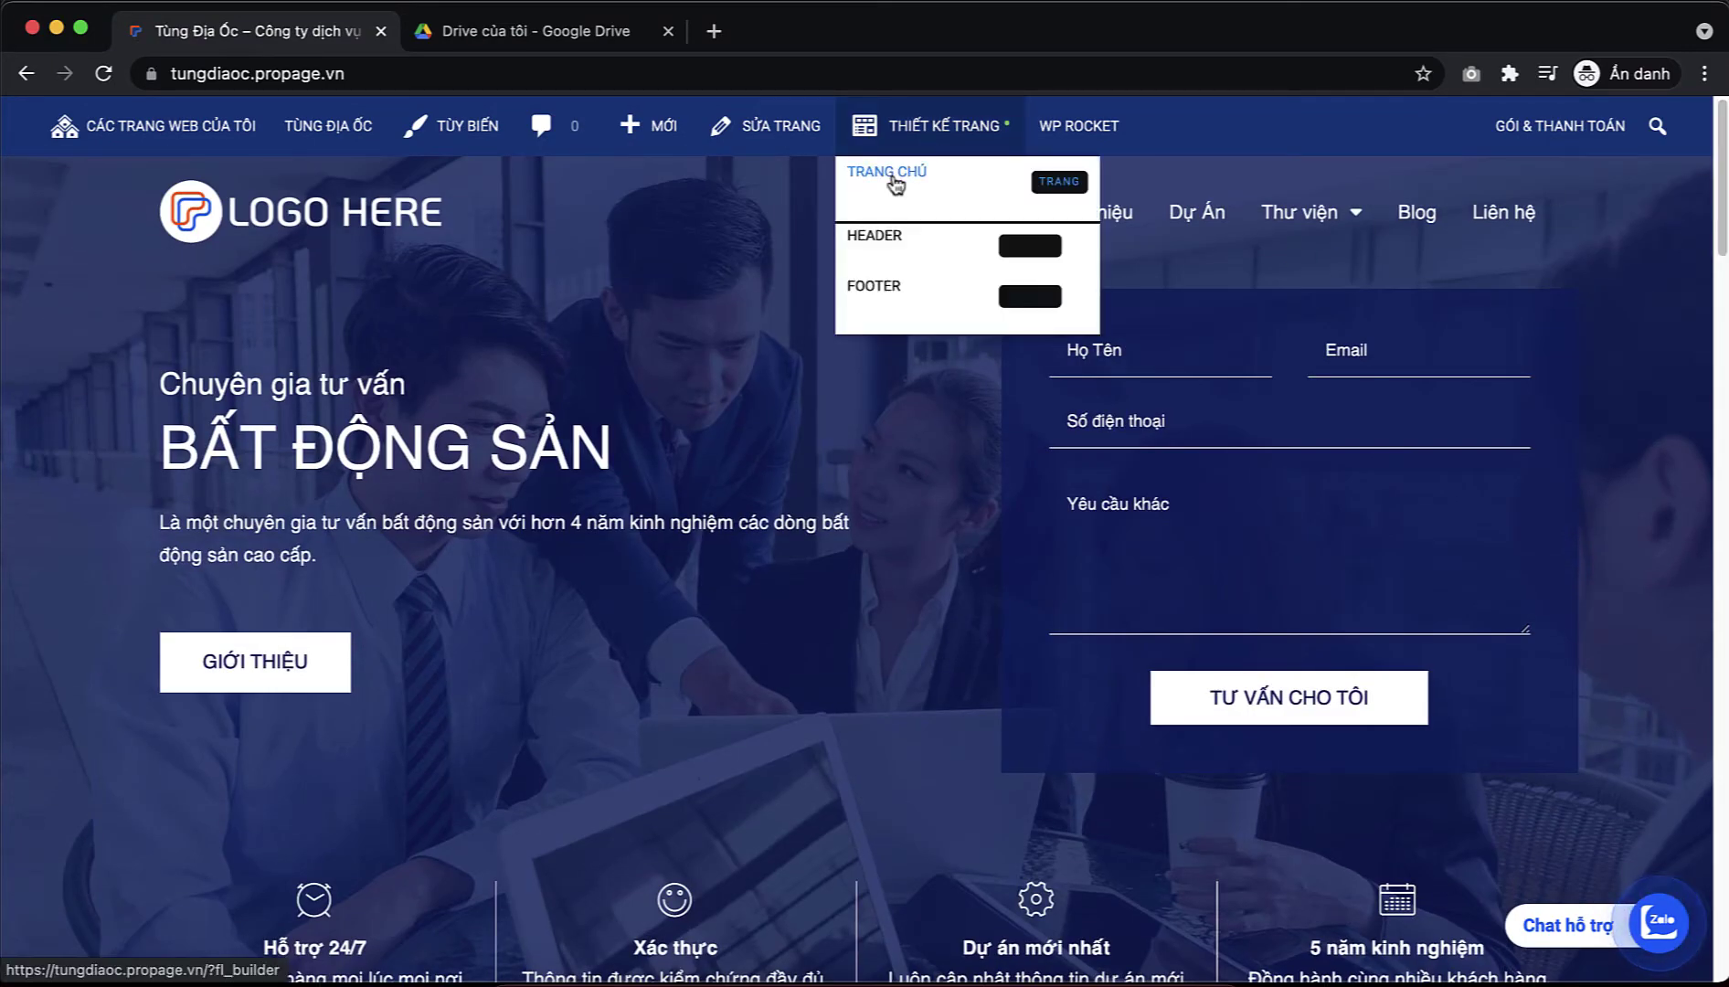
click(894, 181)
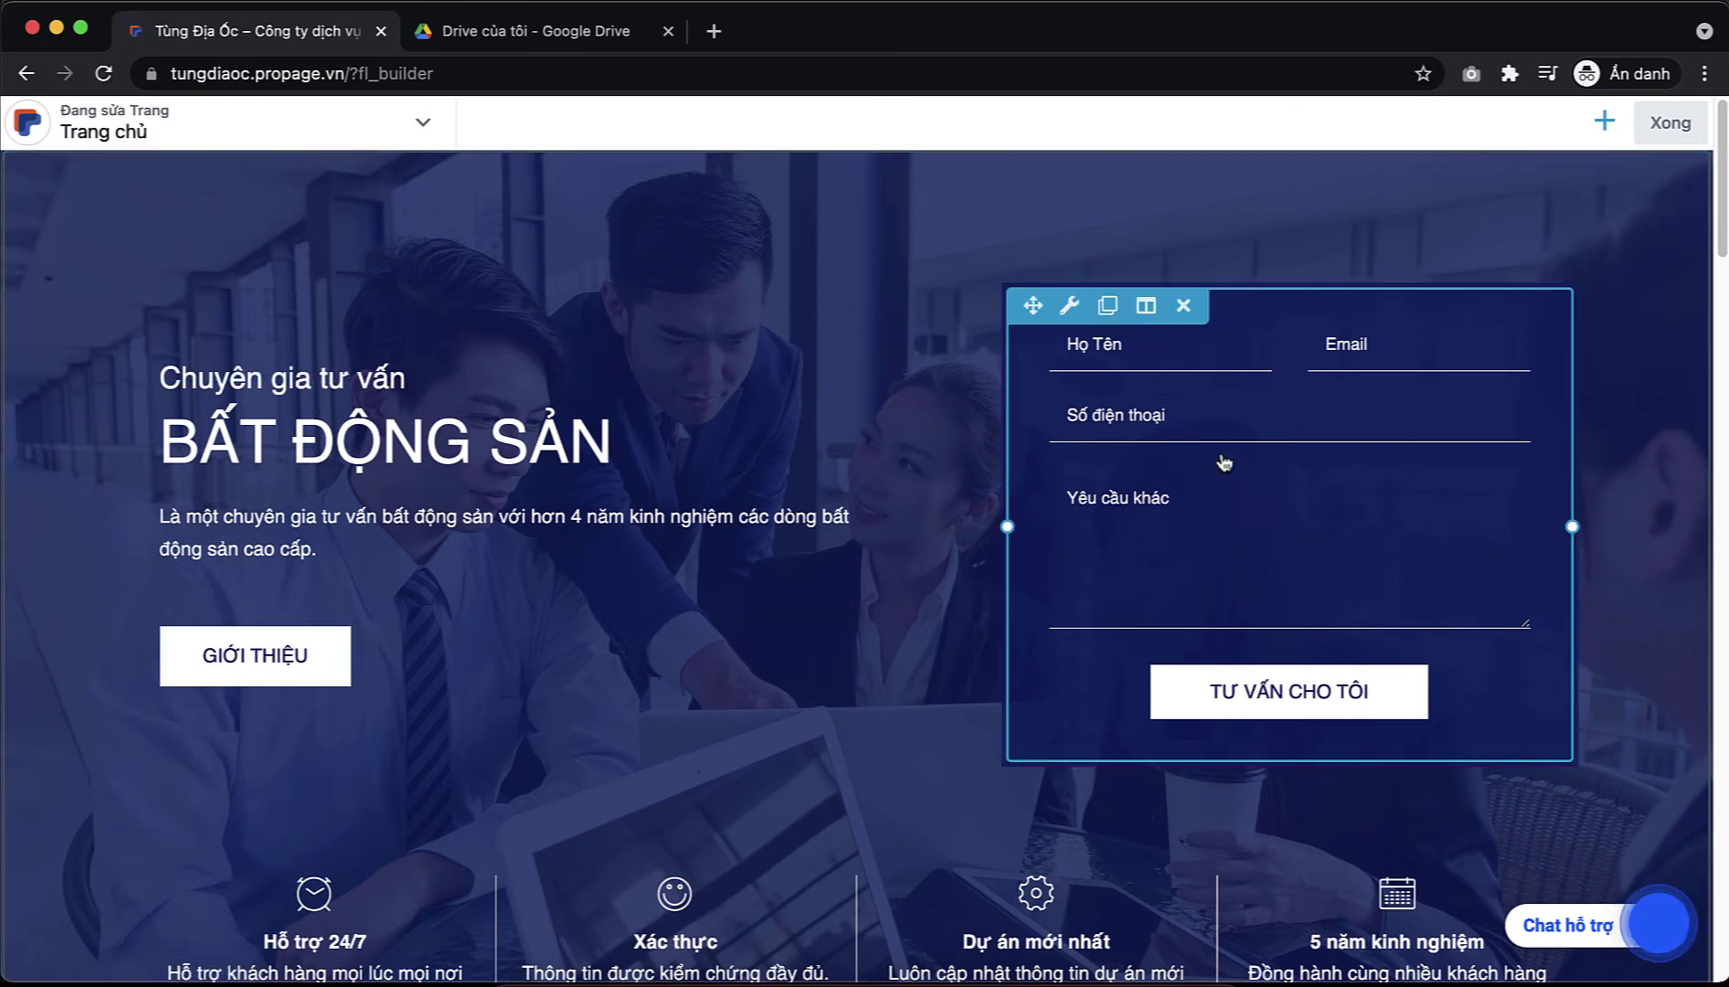
- Start saving the hero section's contact form as a reusable module named "Form tư vấn khách hàng"
click(1069, 311)
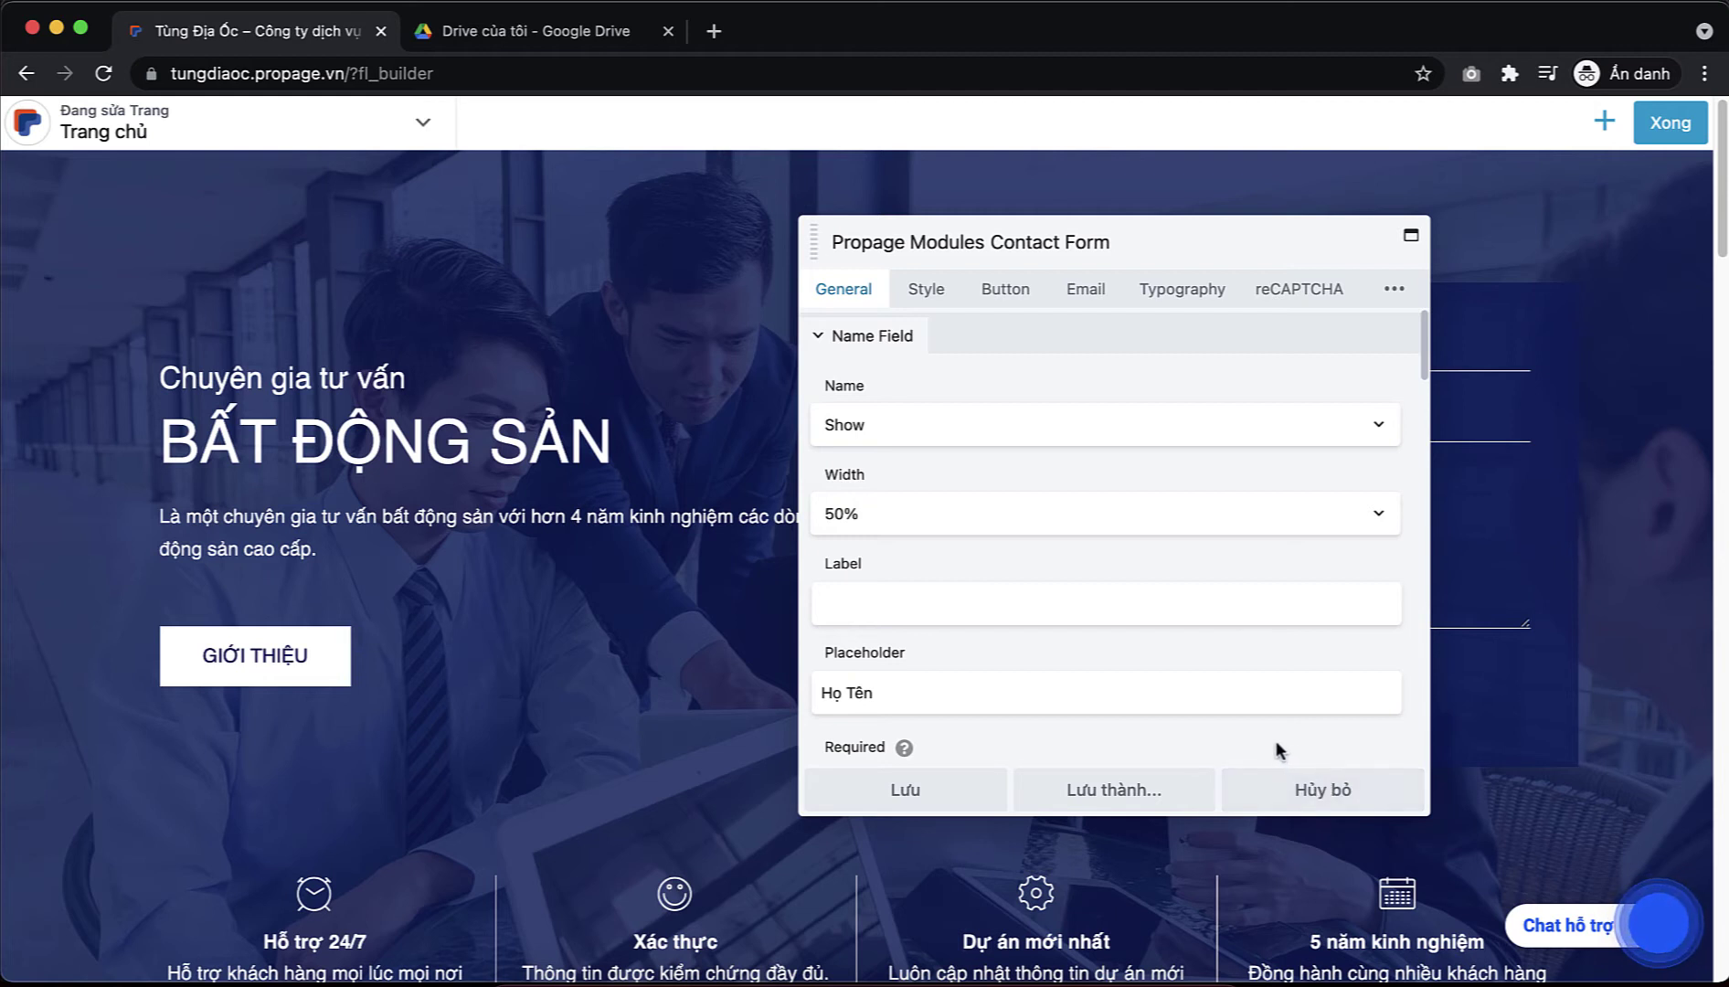
click(1115, 797)
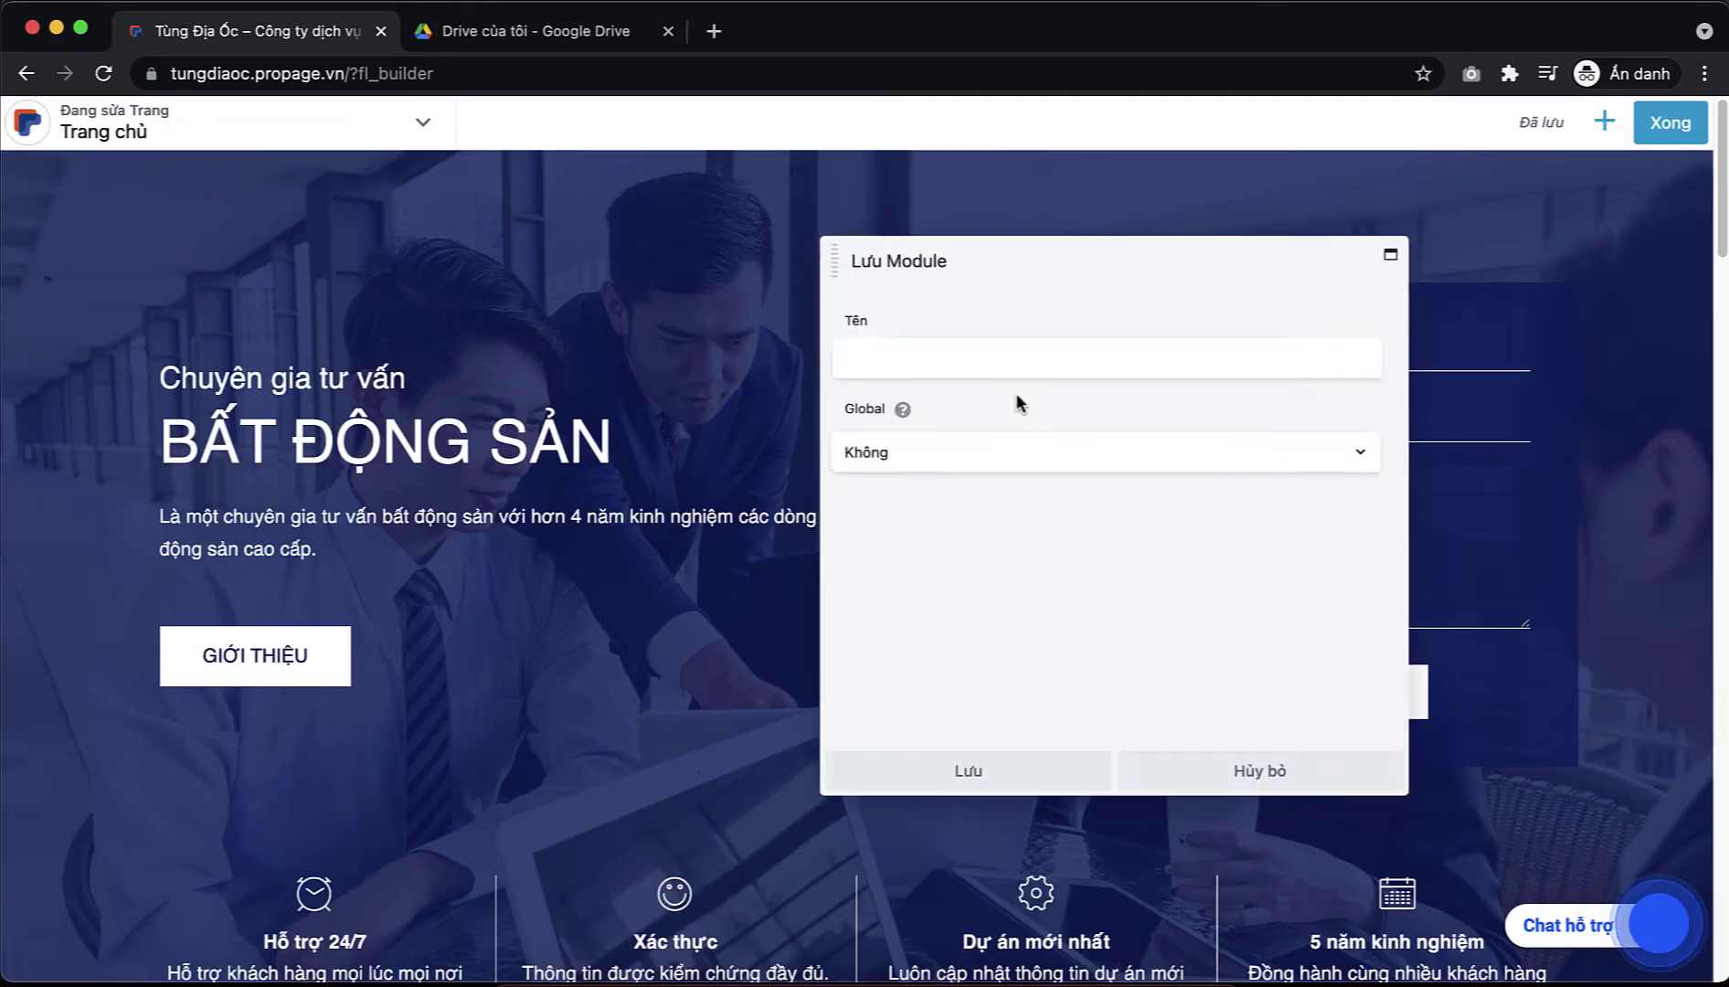
drag(1108, 240, 653, 251)
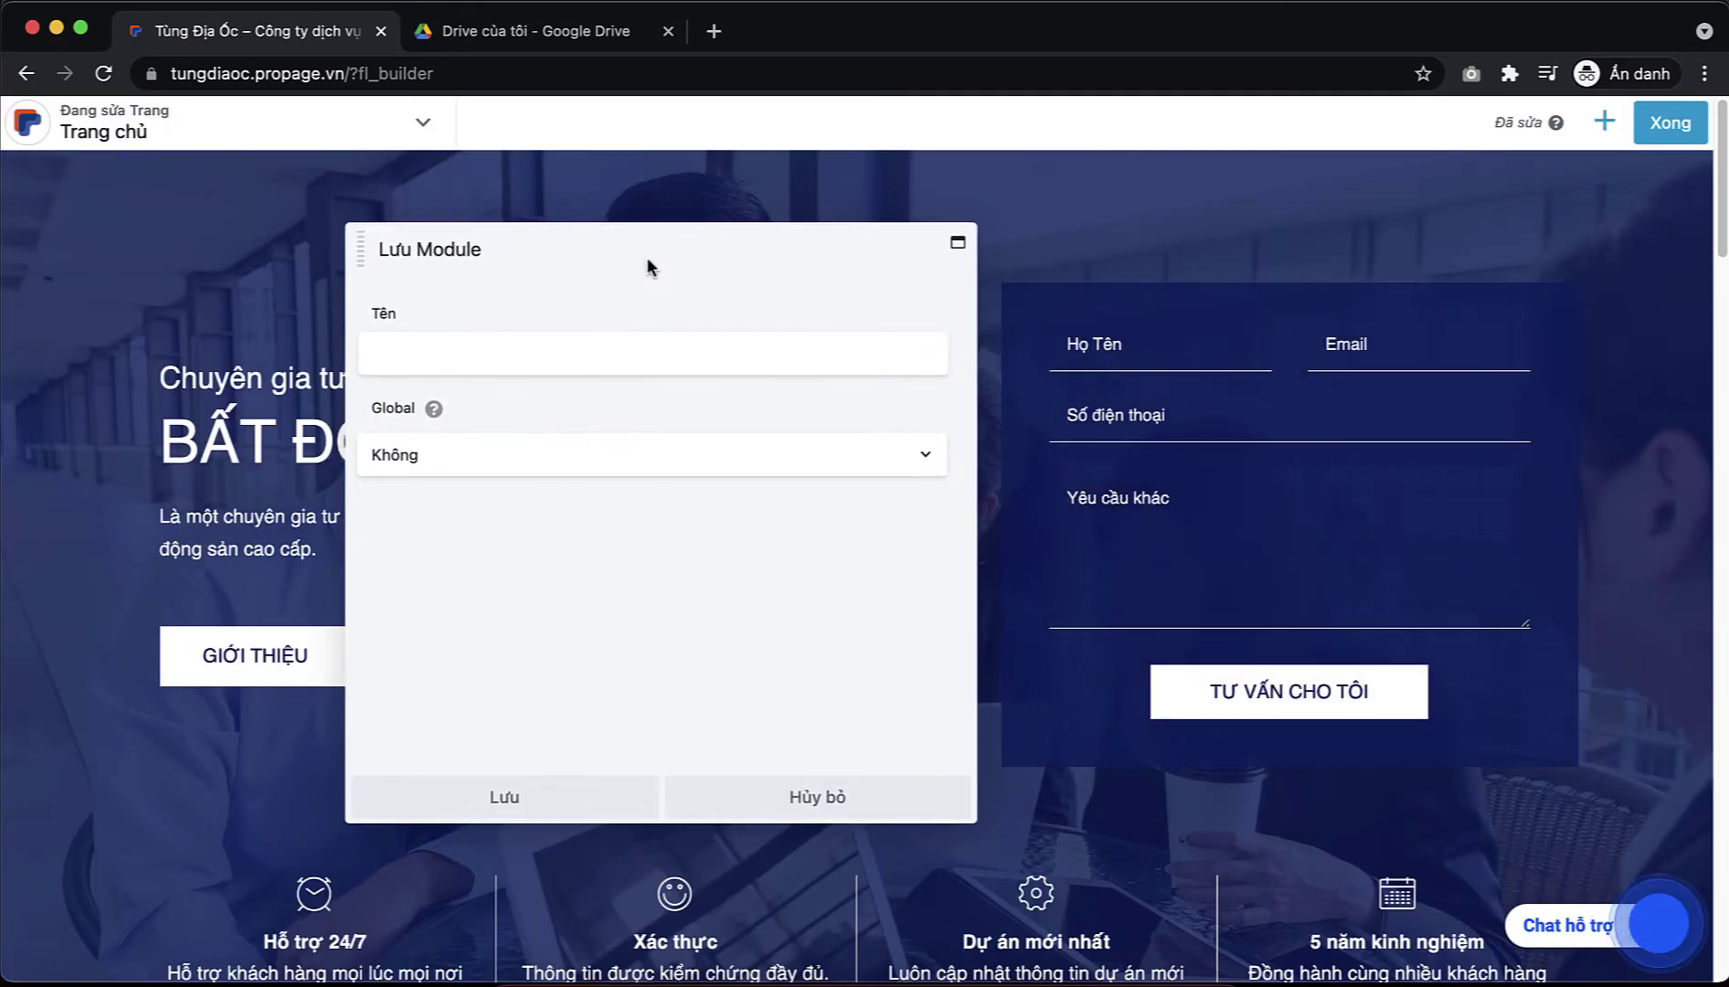
click(491, 348)
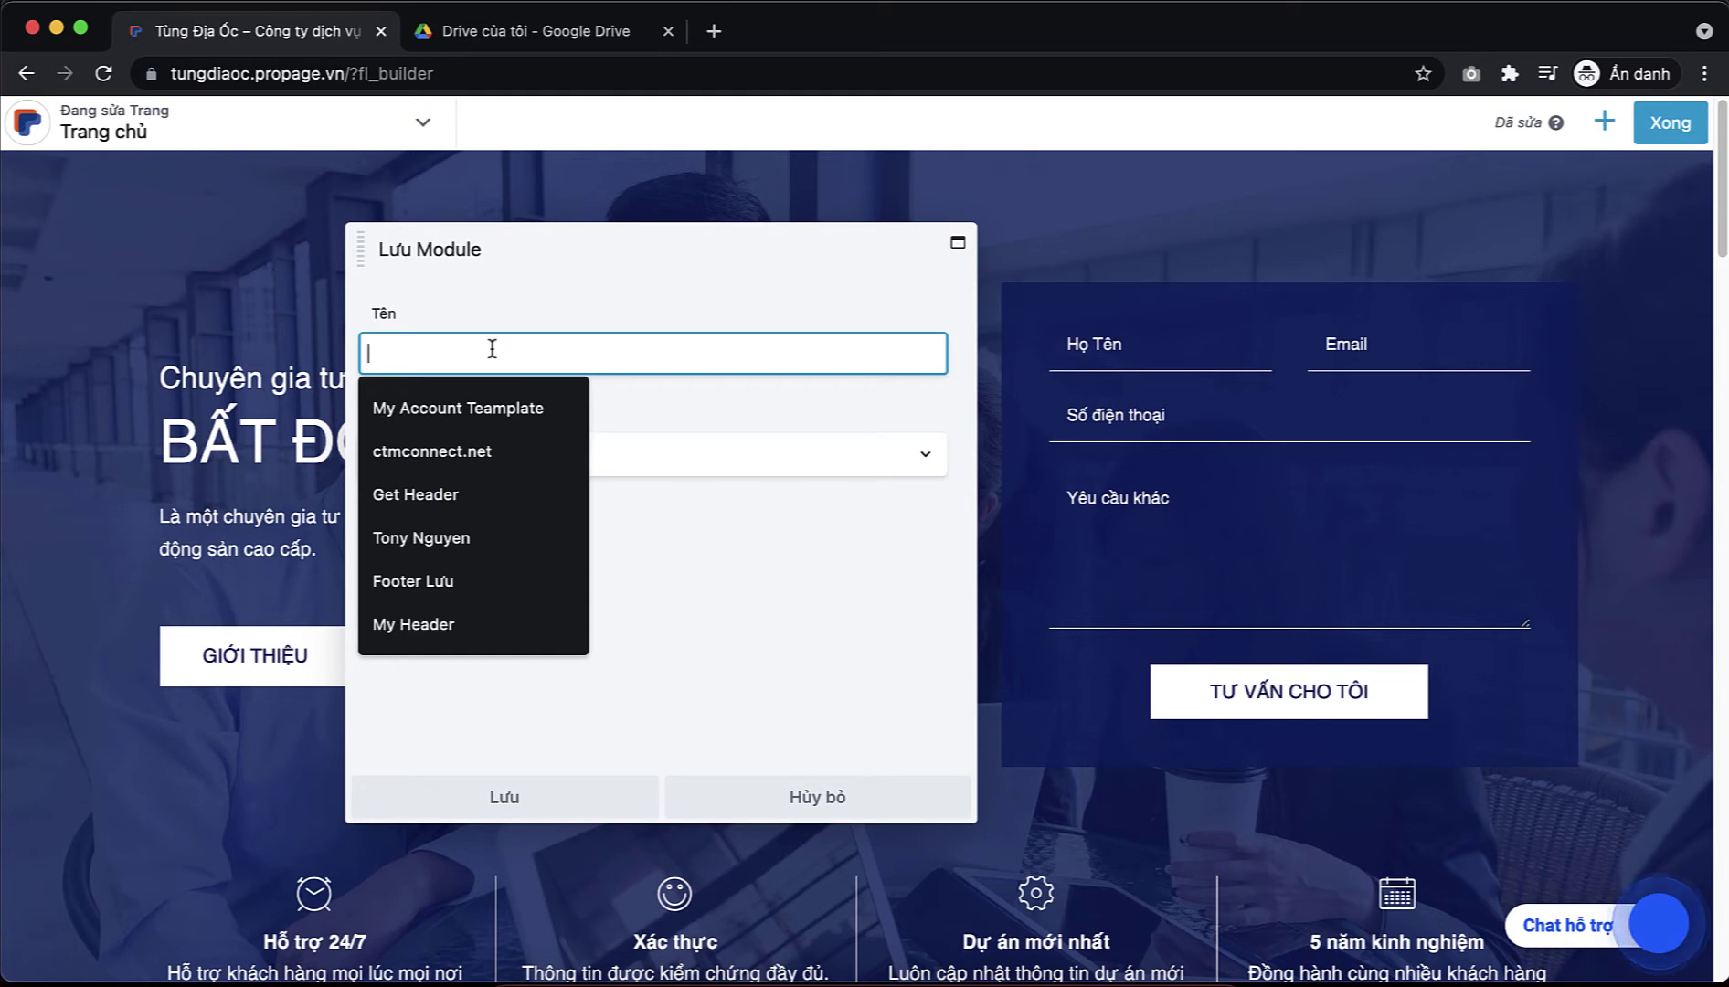
text(Form)
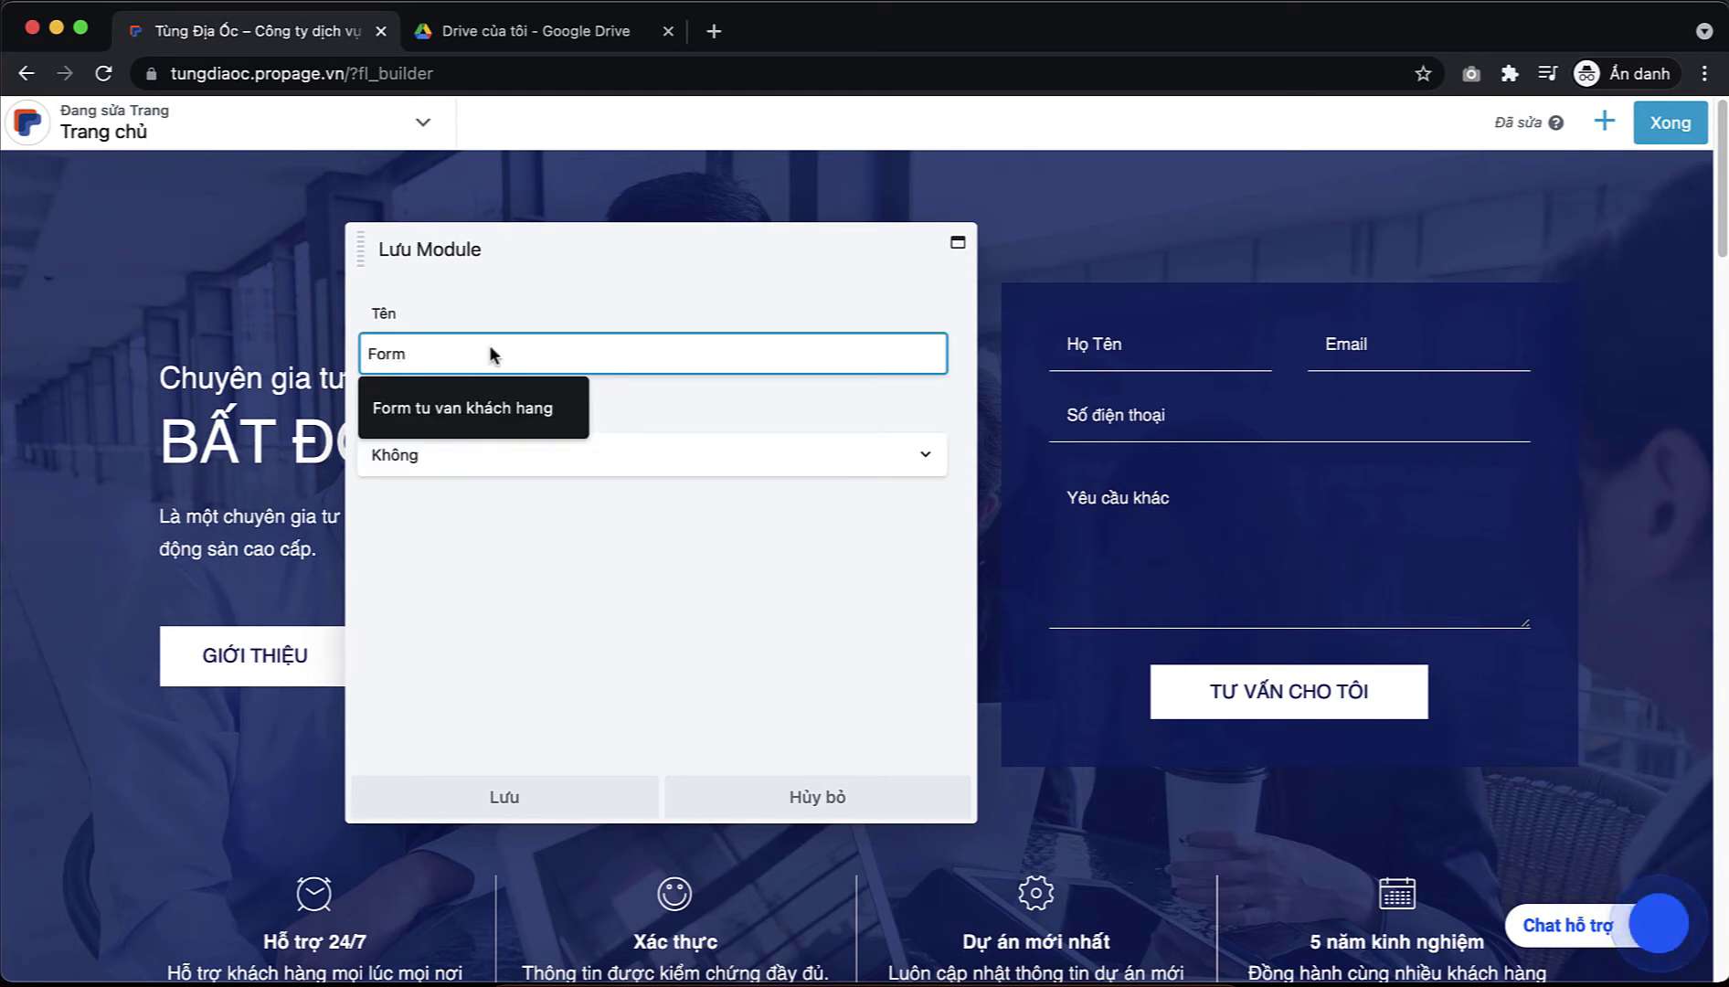
text( tư)
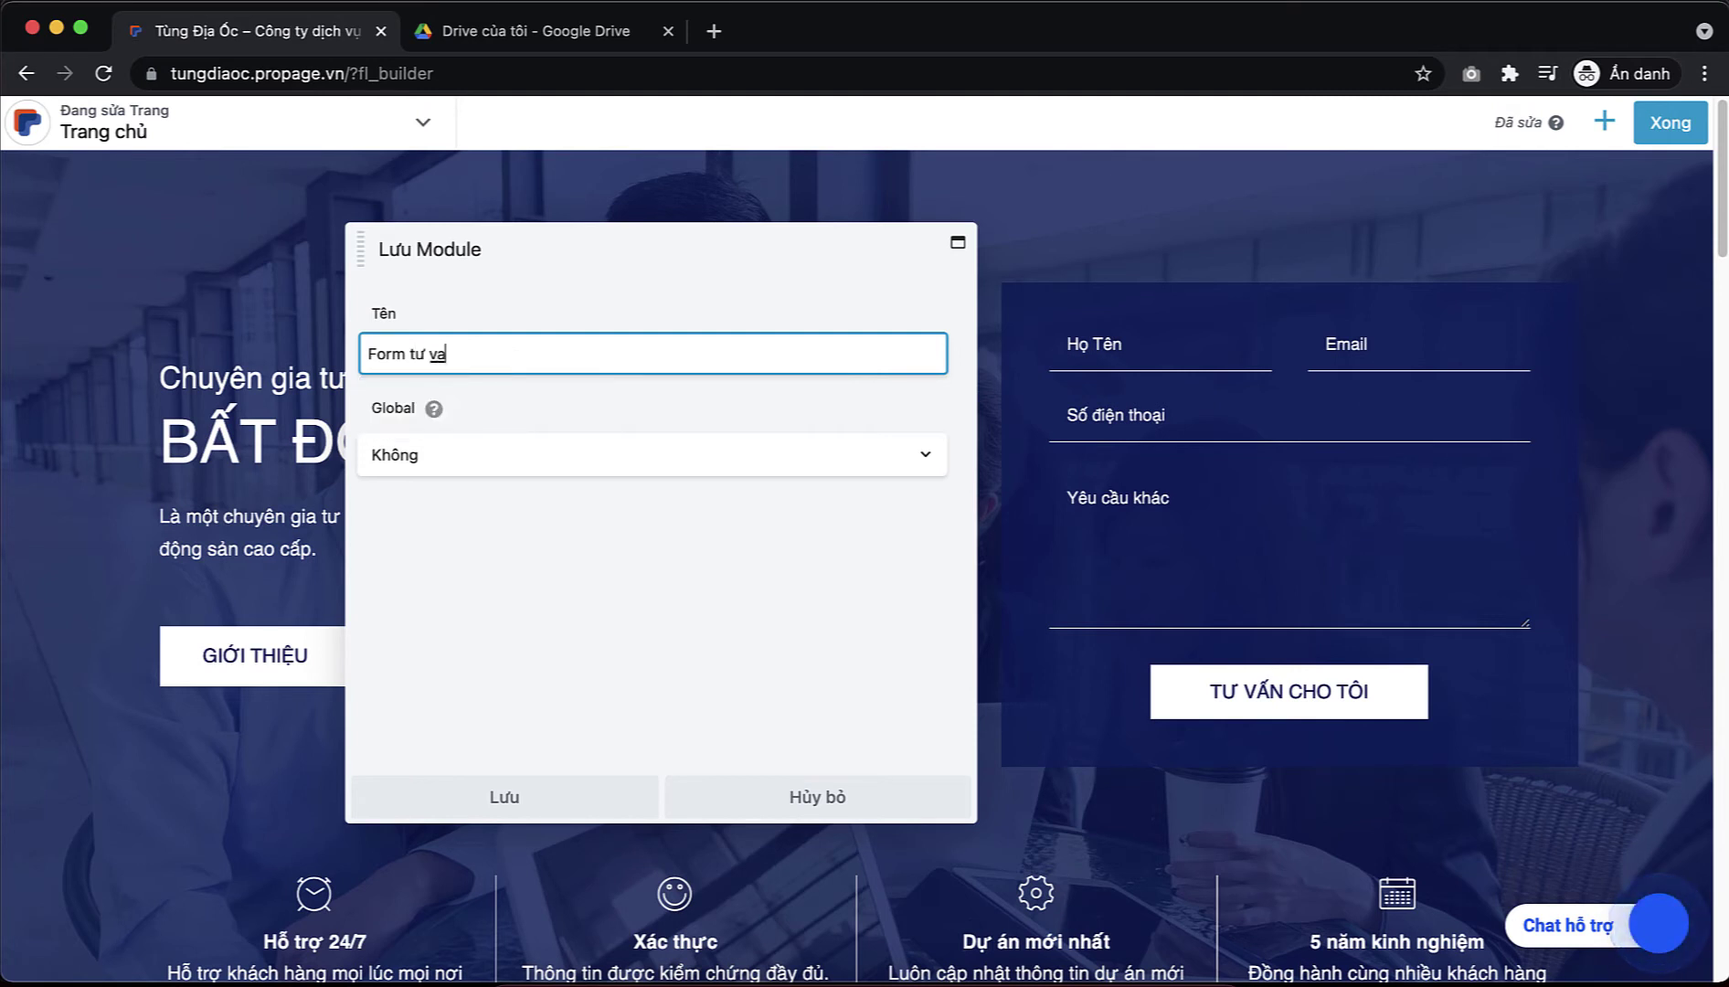
text( vấn khách han)
click(593, 423)
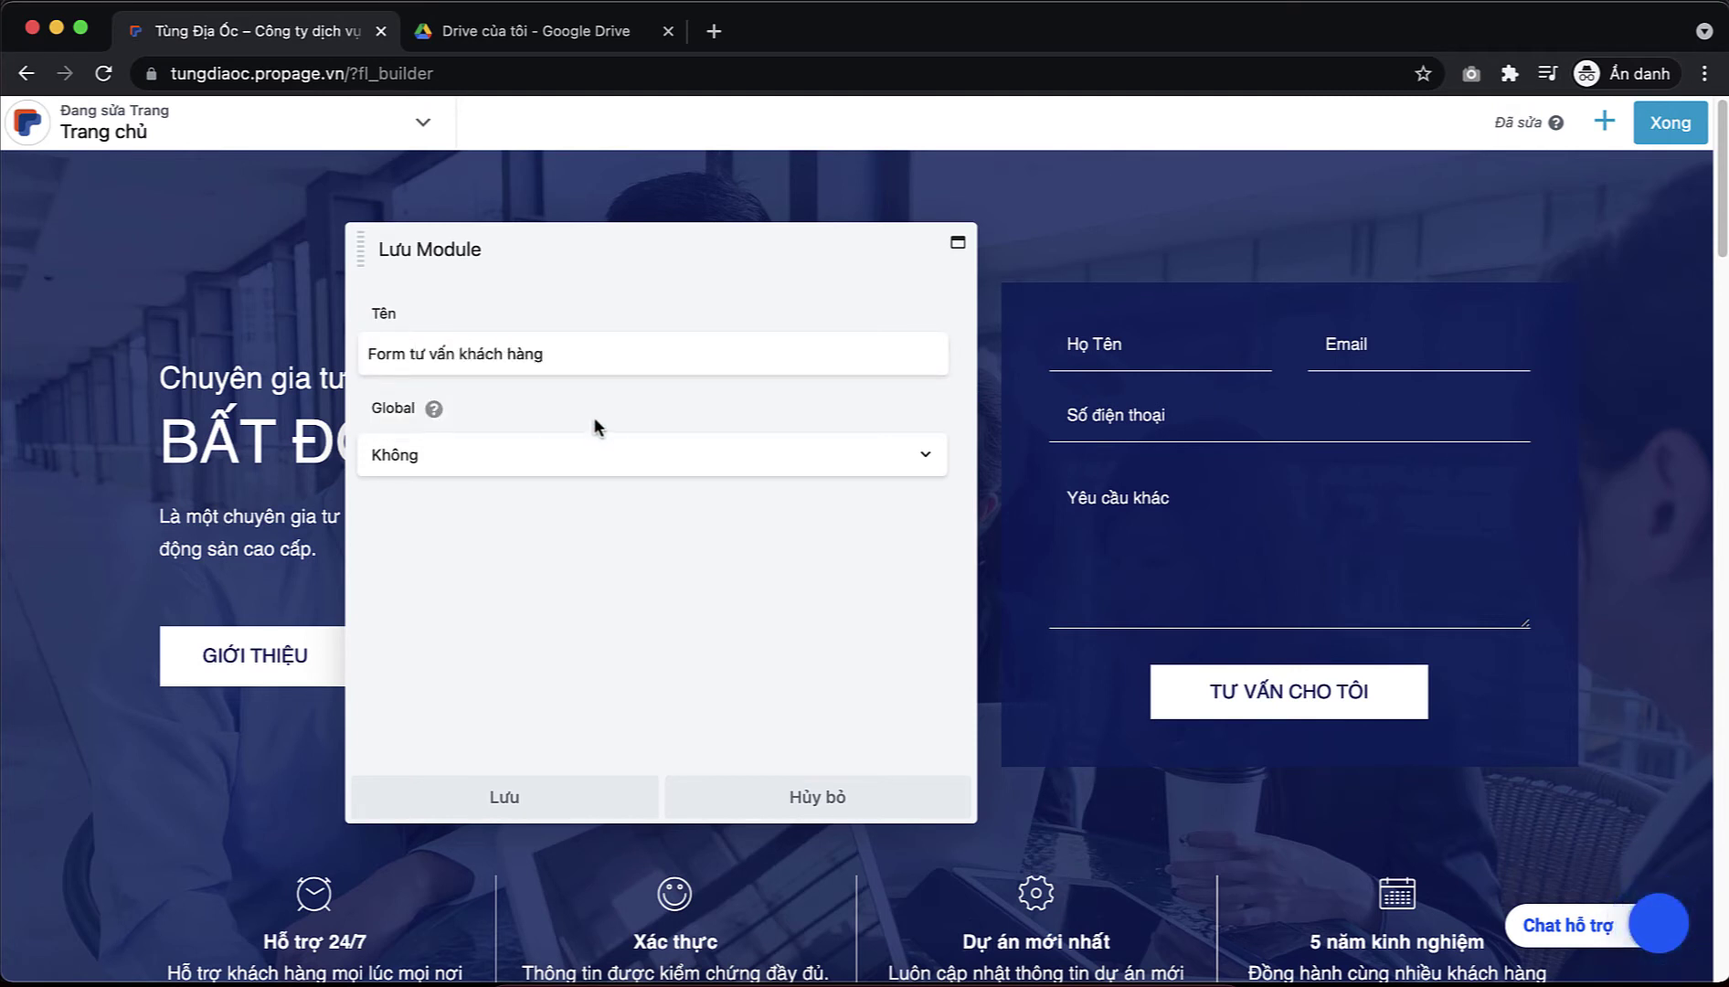
click(615, 352)
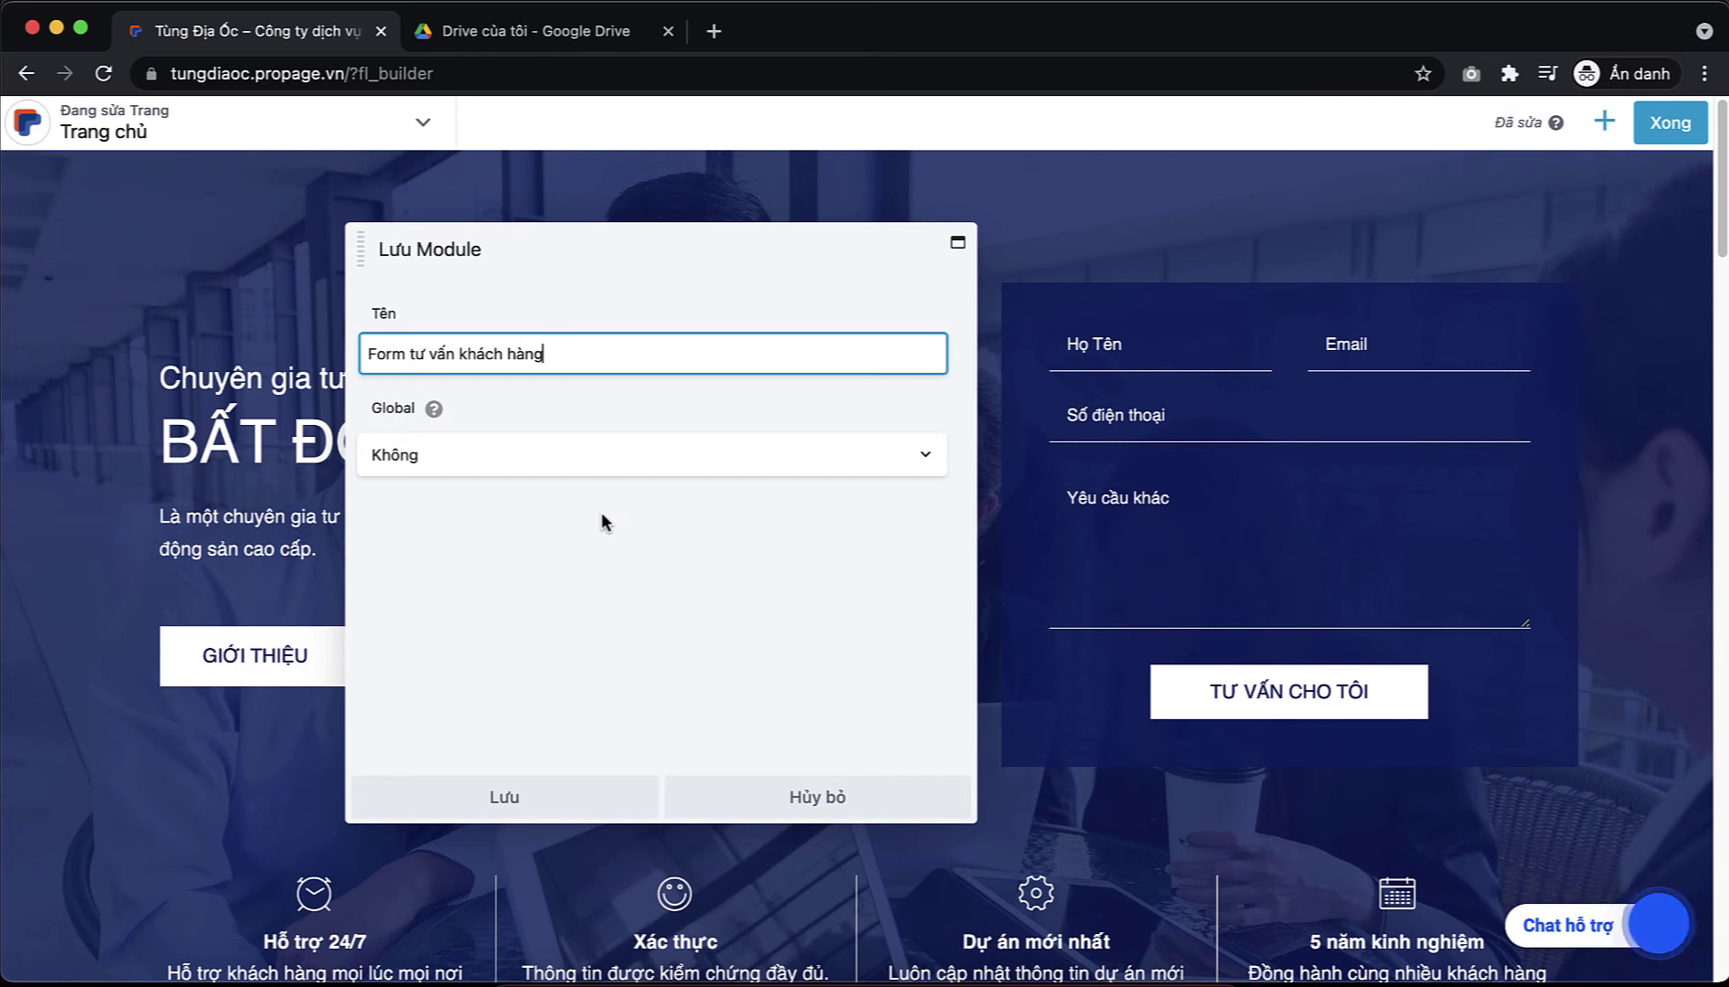
- Set the module's Global option to Có and save the module
click(655, 465)
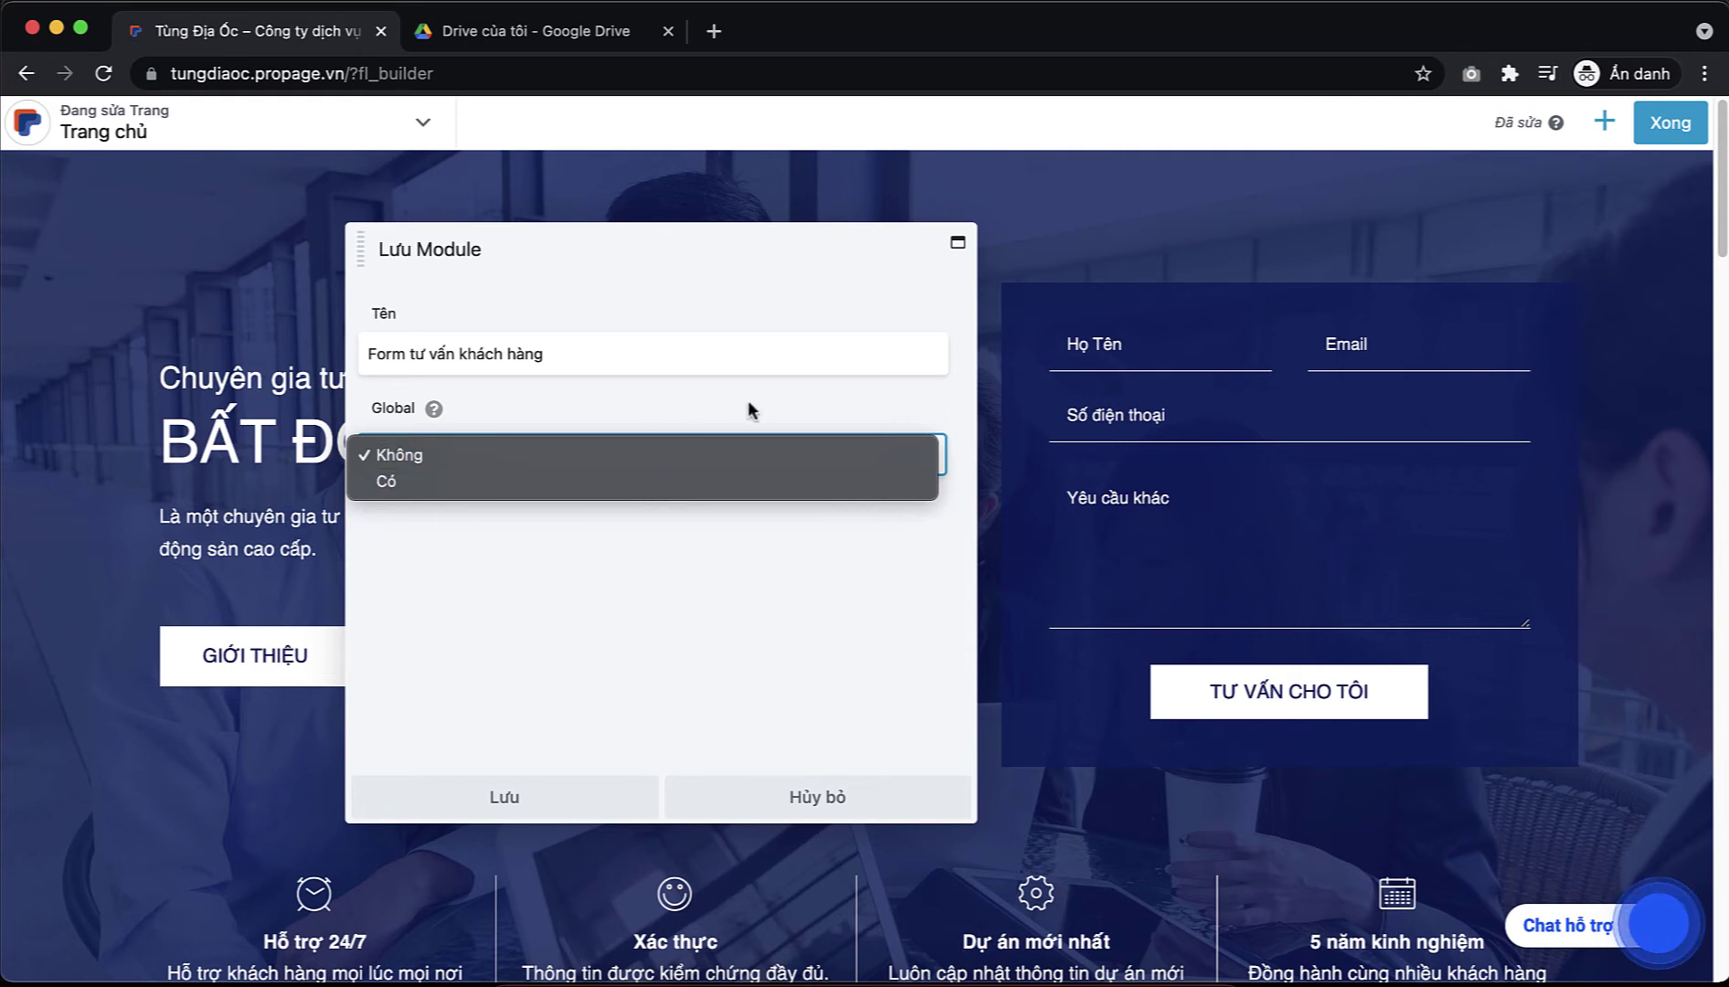
click(618, 475)
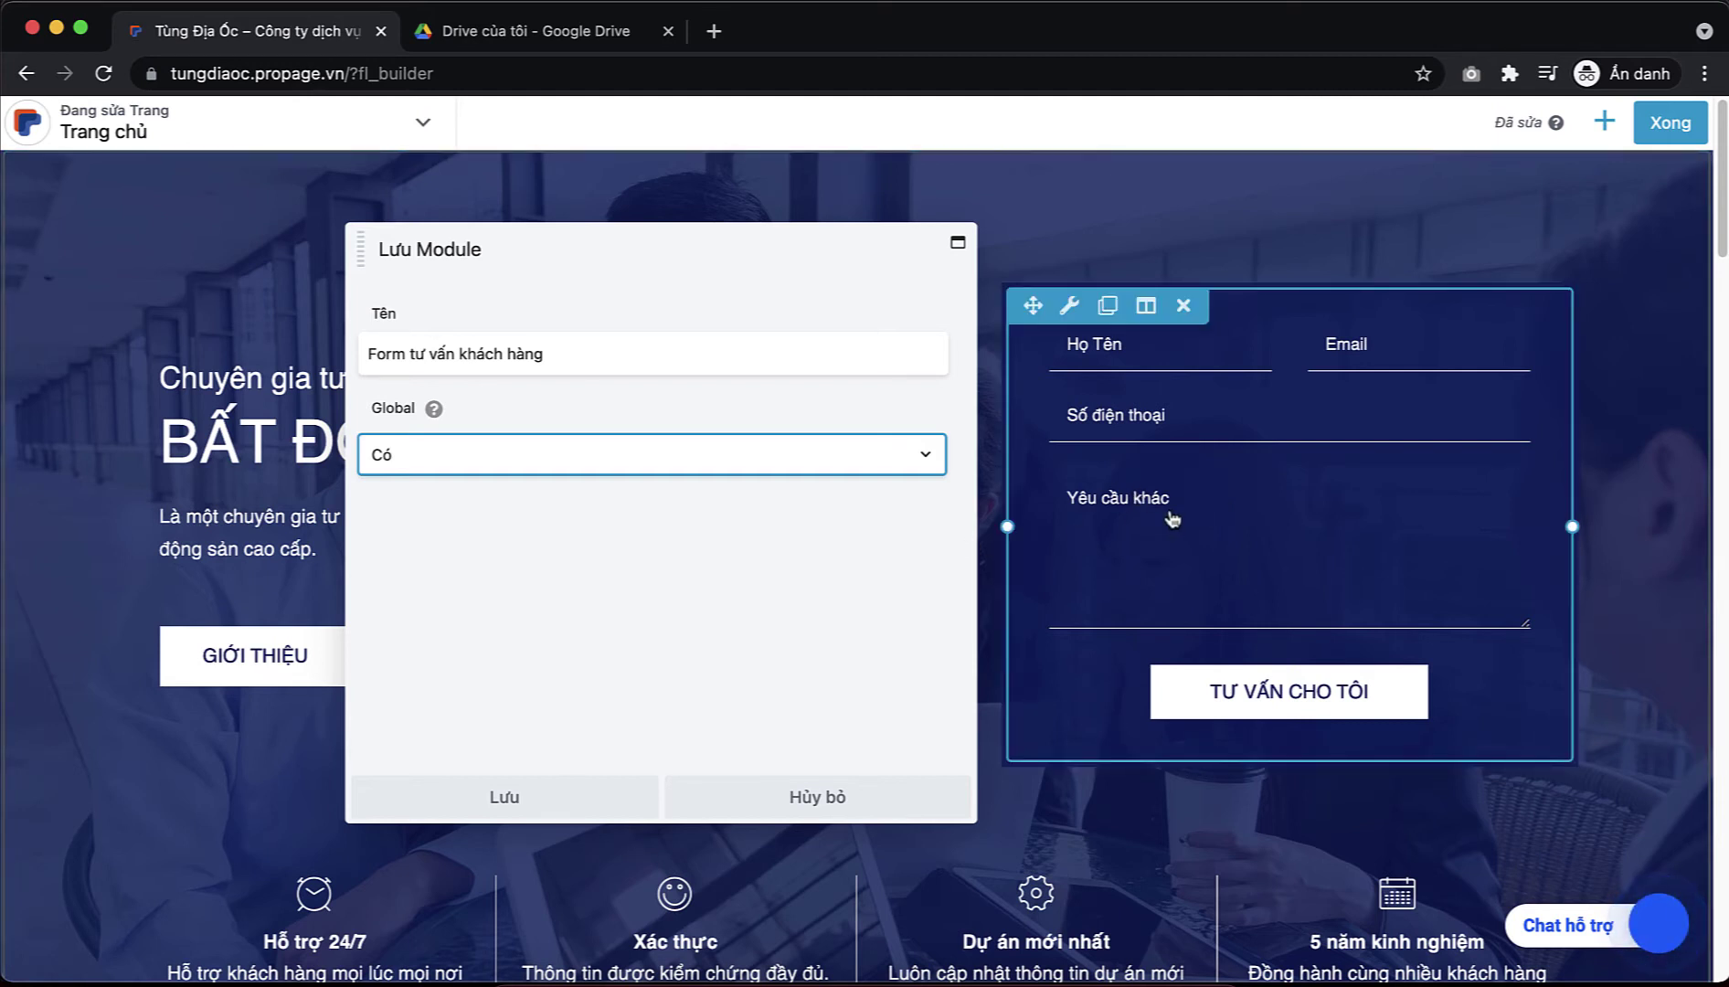
click(535, 498)
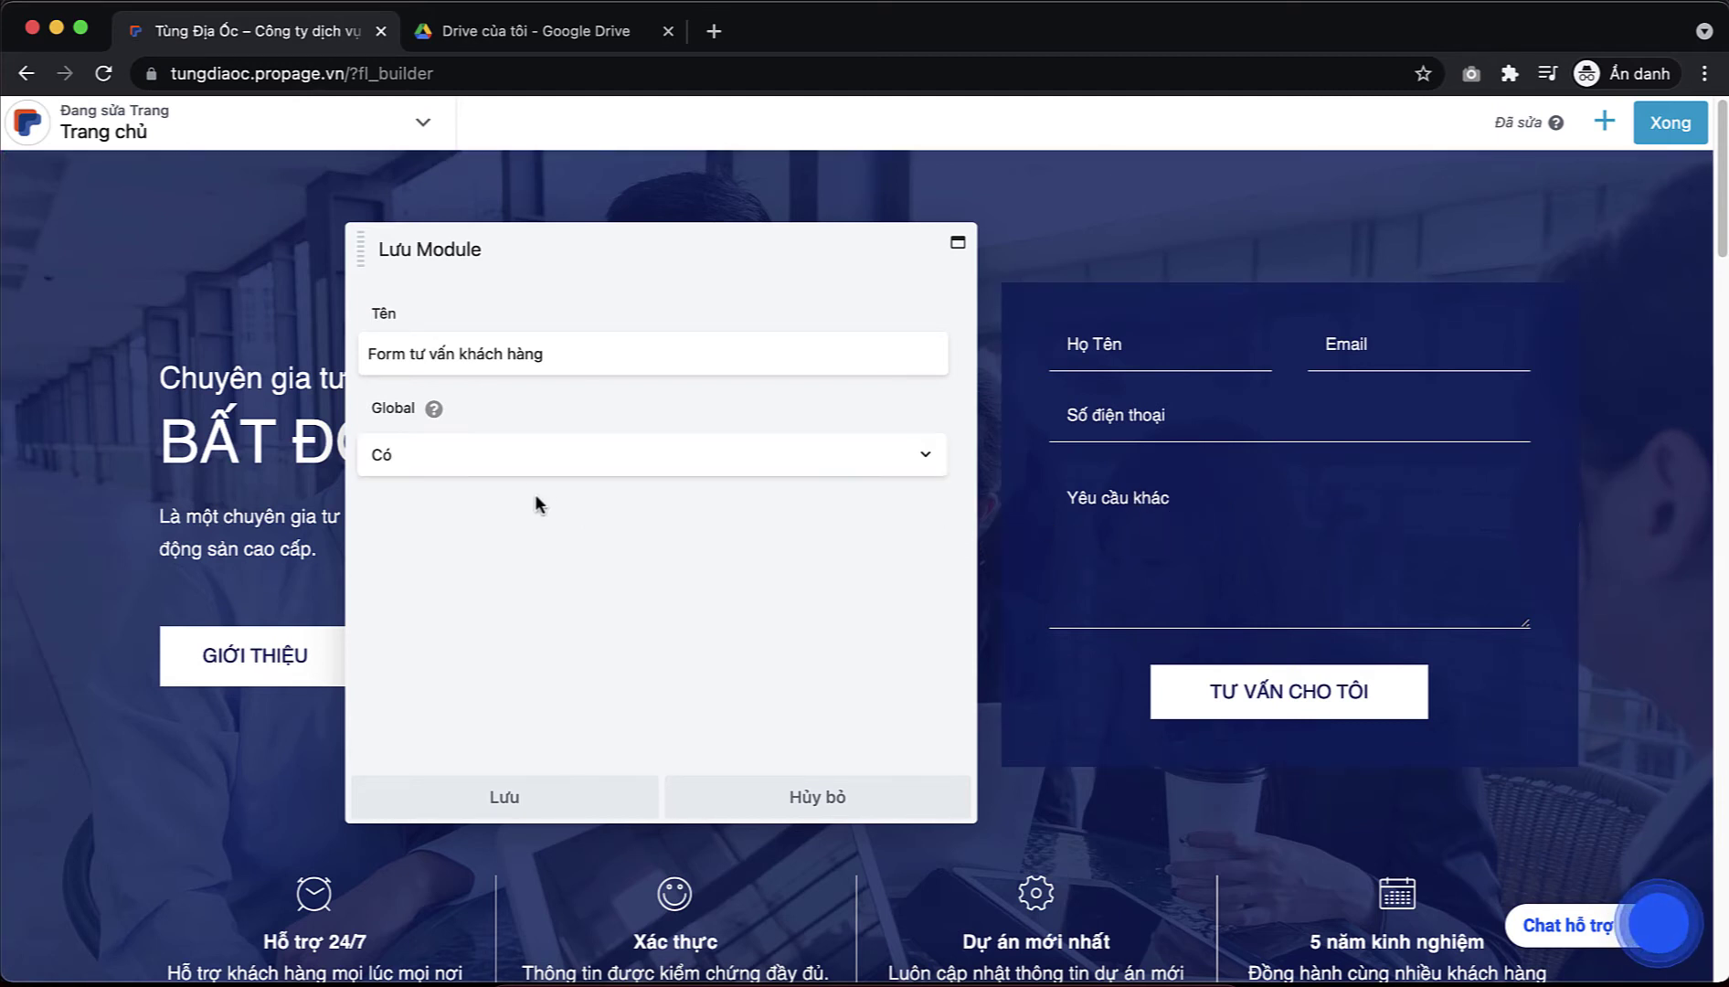
click(521, 797)
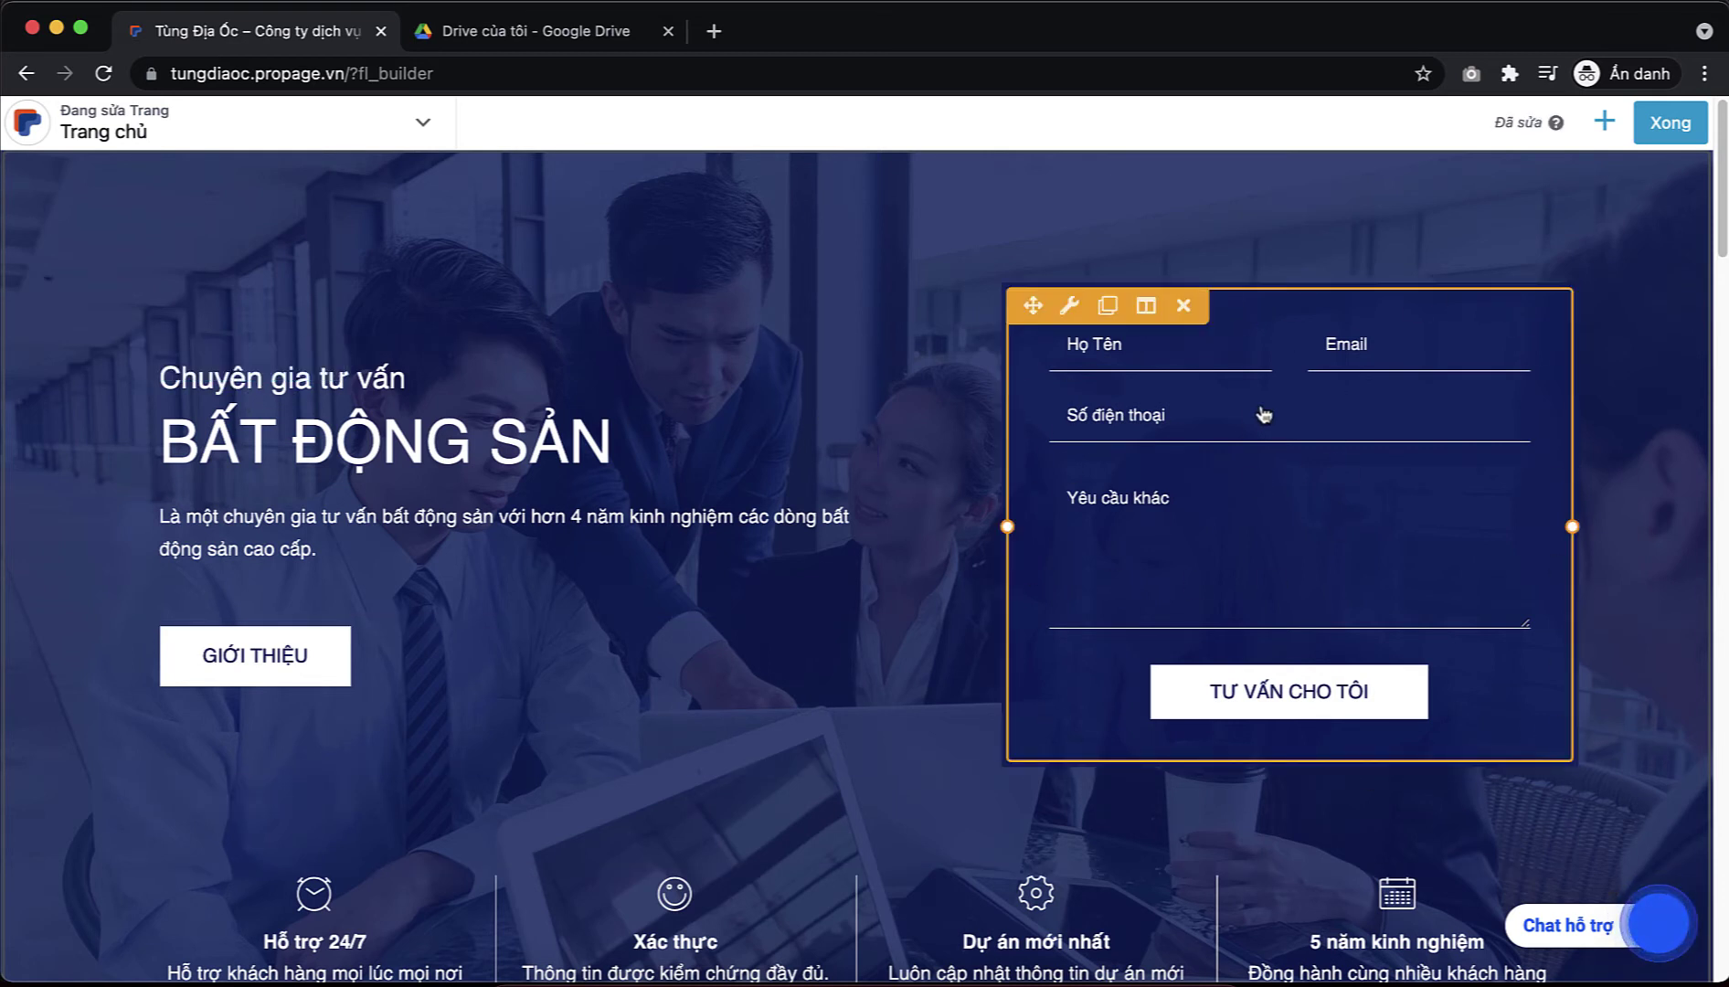
- Finish editing the home page and open the Footer layout in the page builder
click(1669, 126)
click(1663, 142)
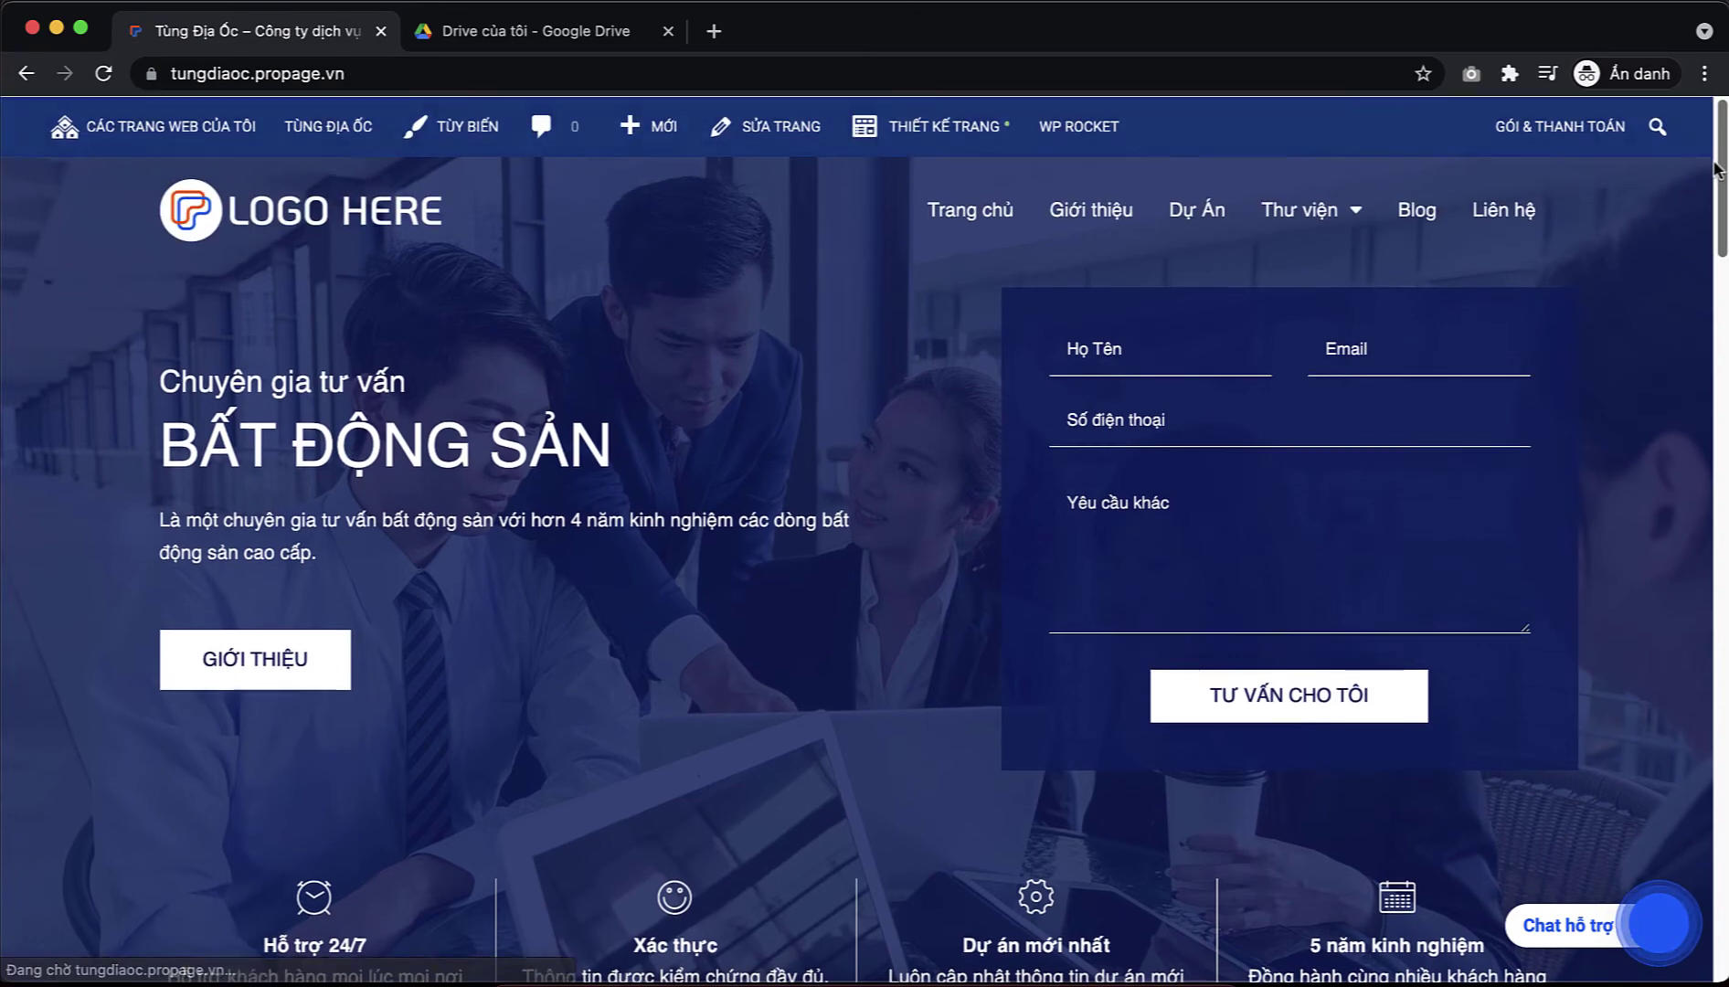
drag(1722, 156, 1716, 288)
scroll(1716, 288, down, 20)
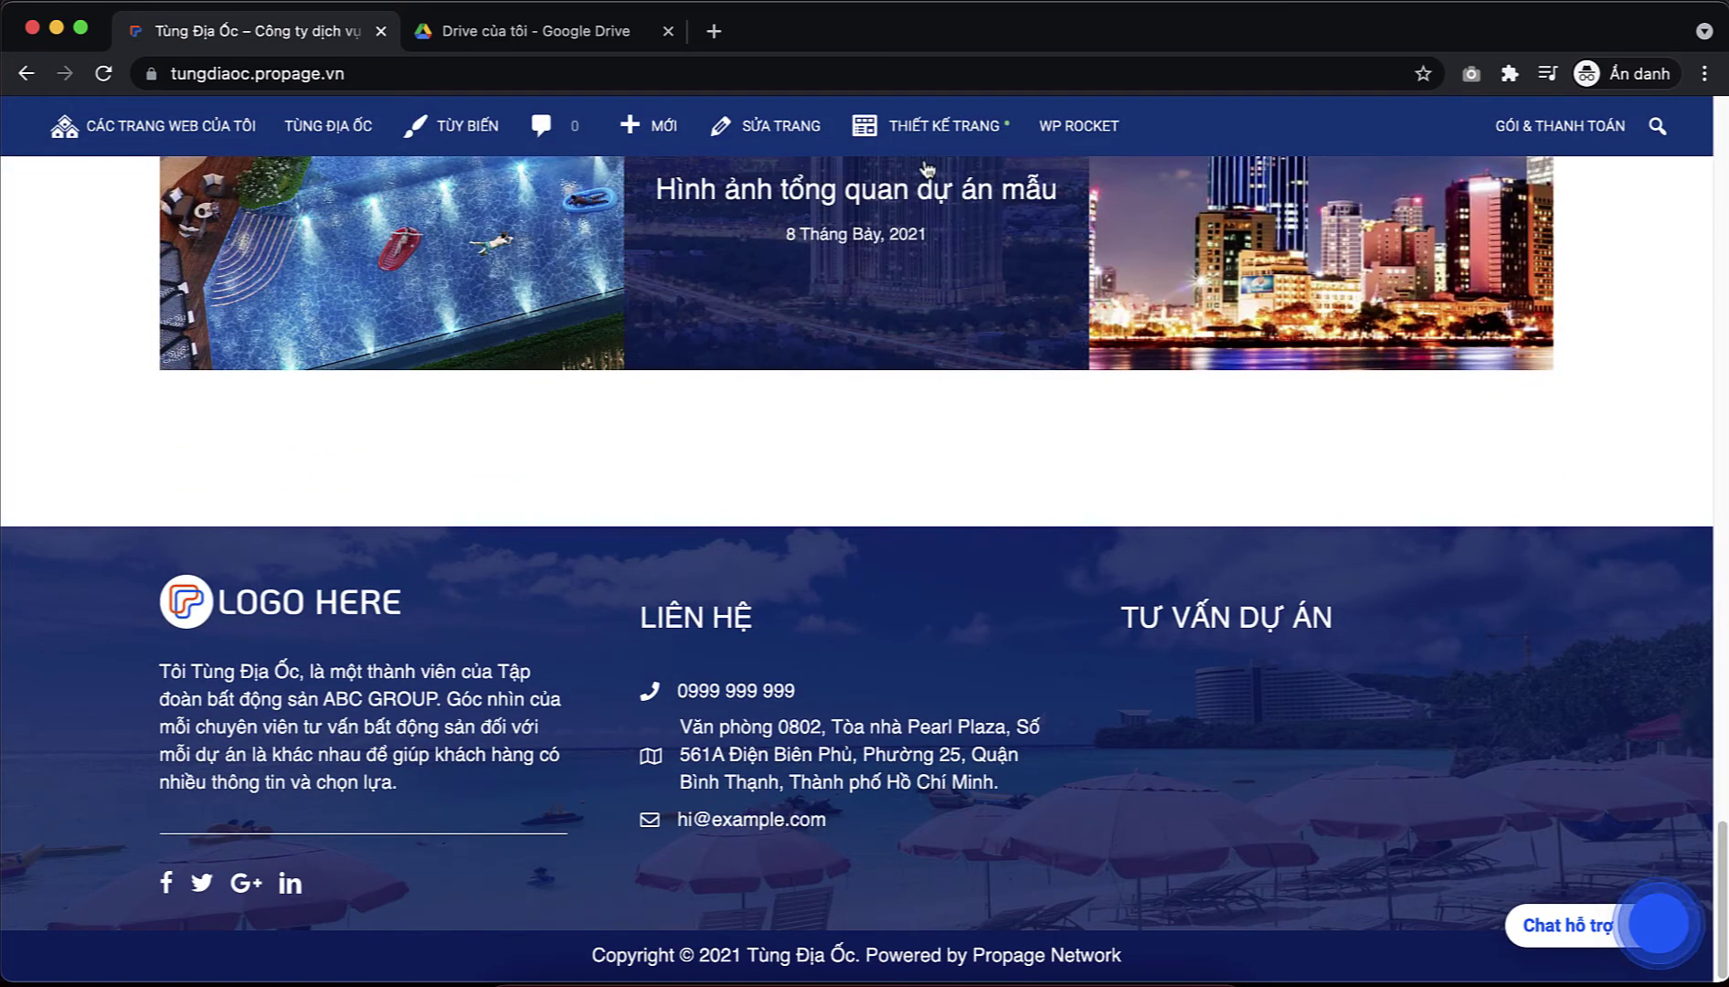
mouse_move(916, 130)
click(880, 291)
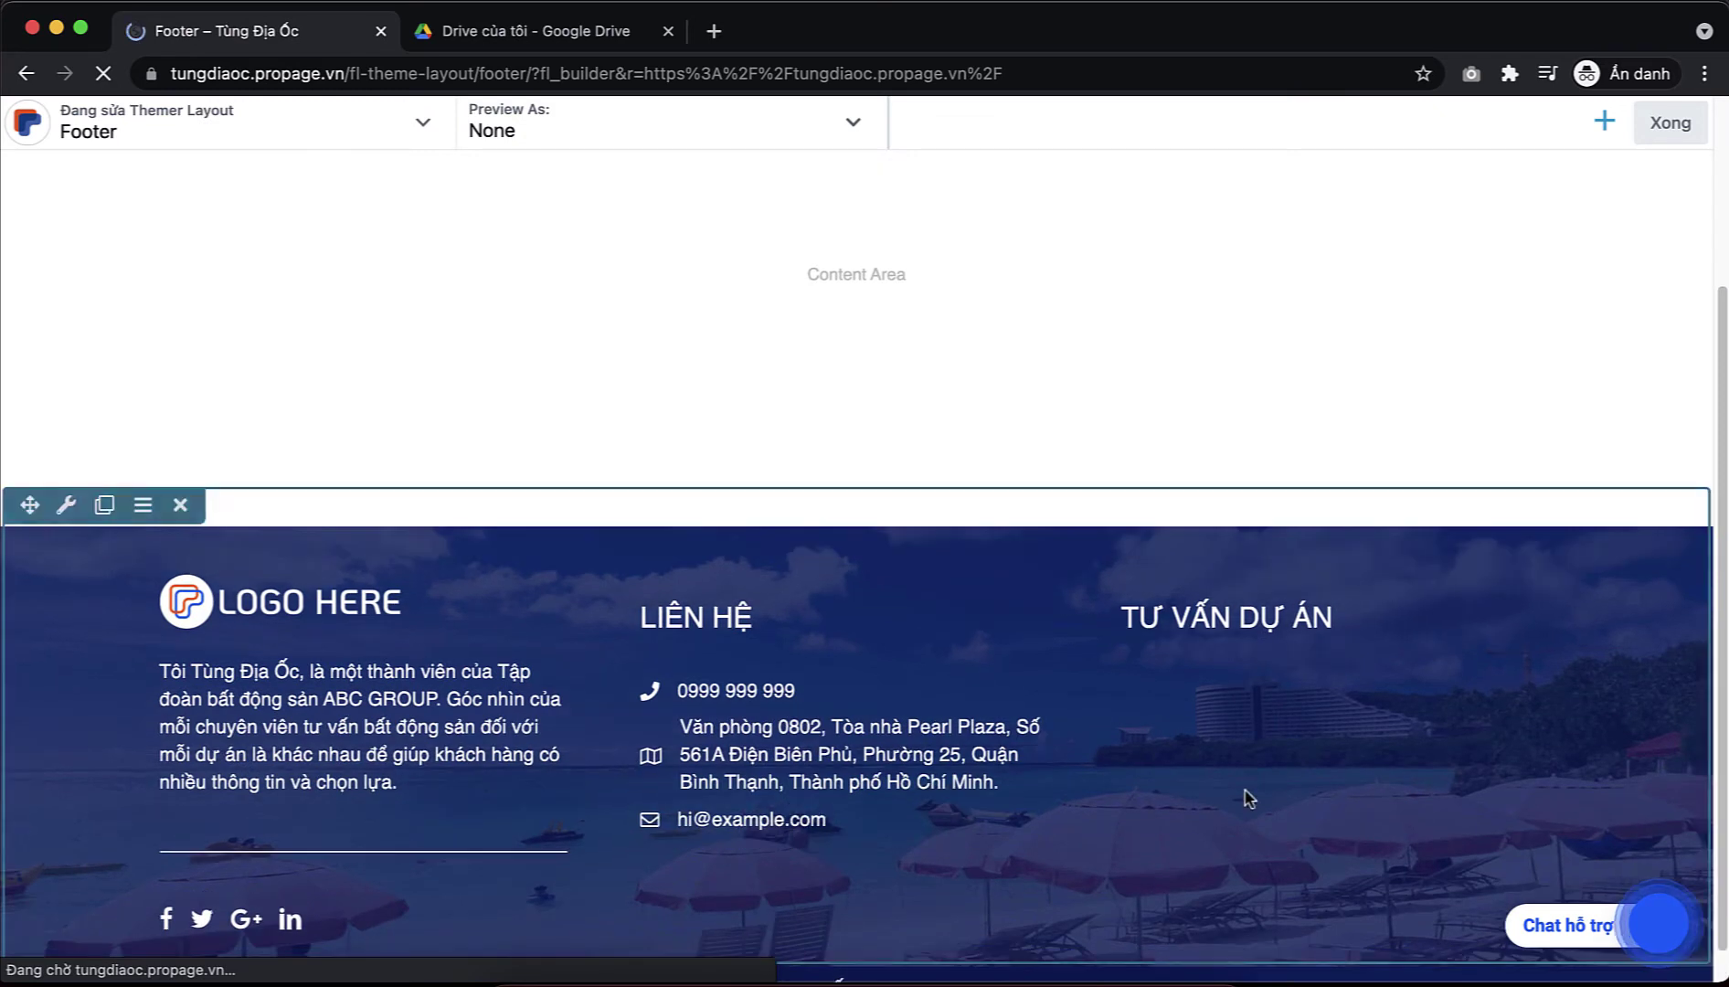
mouse_move(1315, 619)
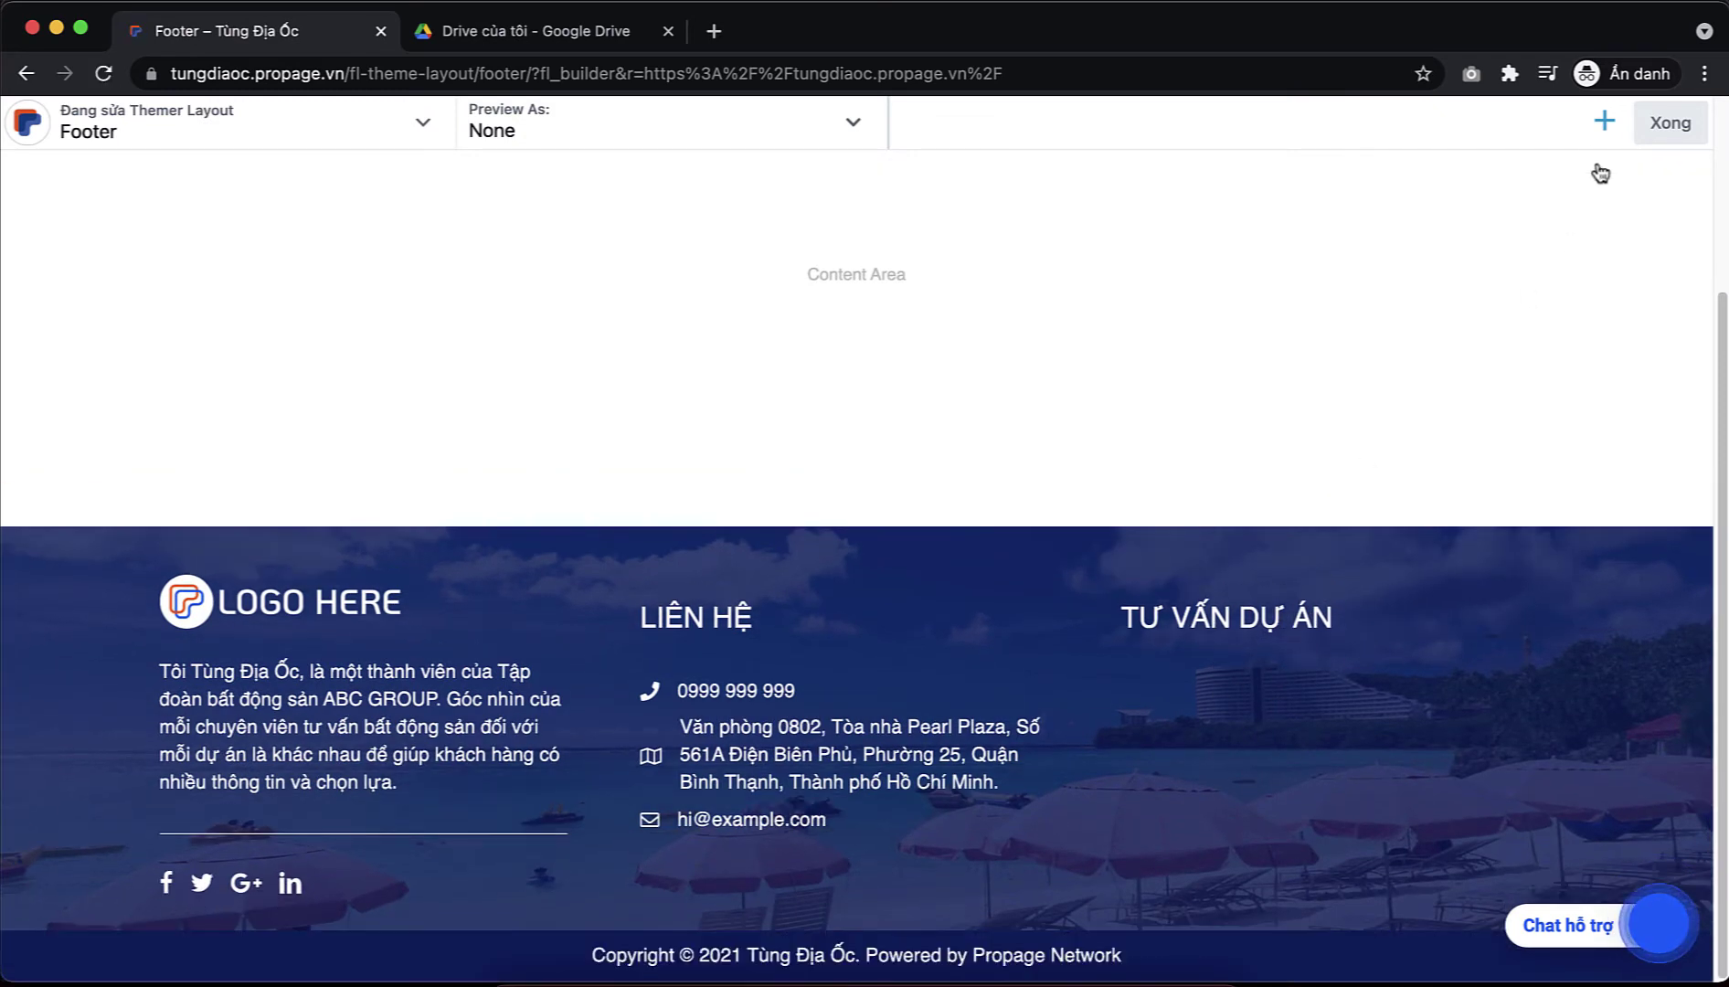
- Examine the module and row groups offered in the builder's content library
click(1603, 122)
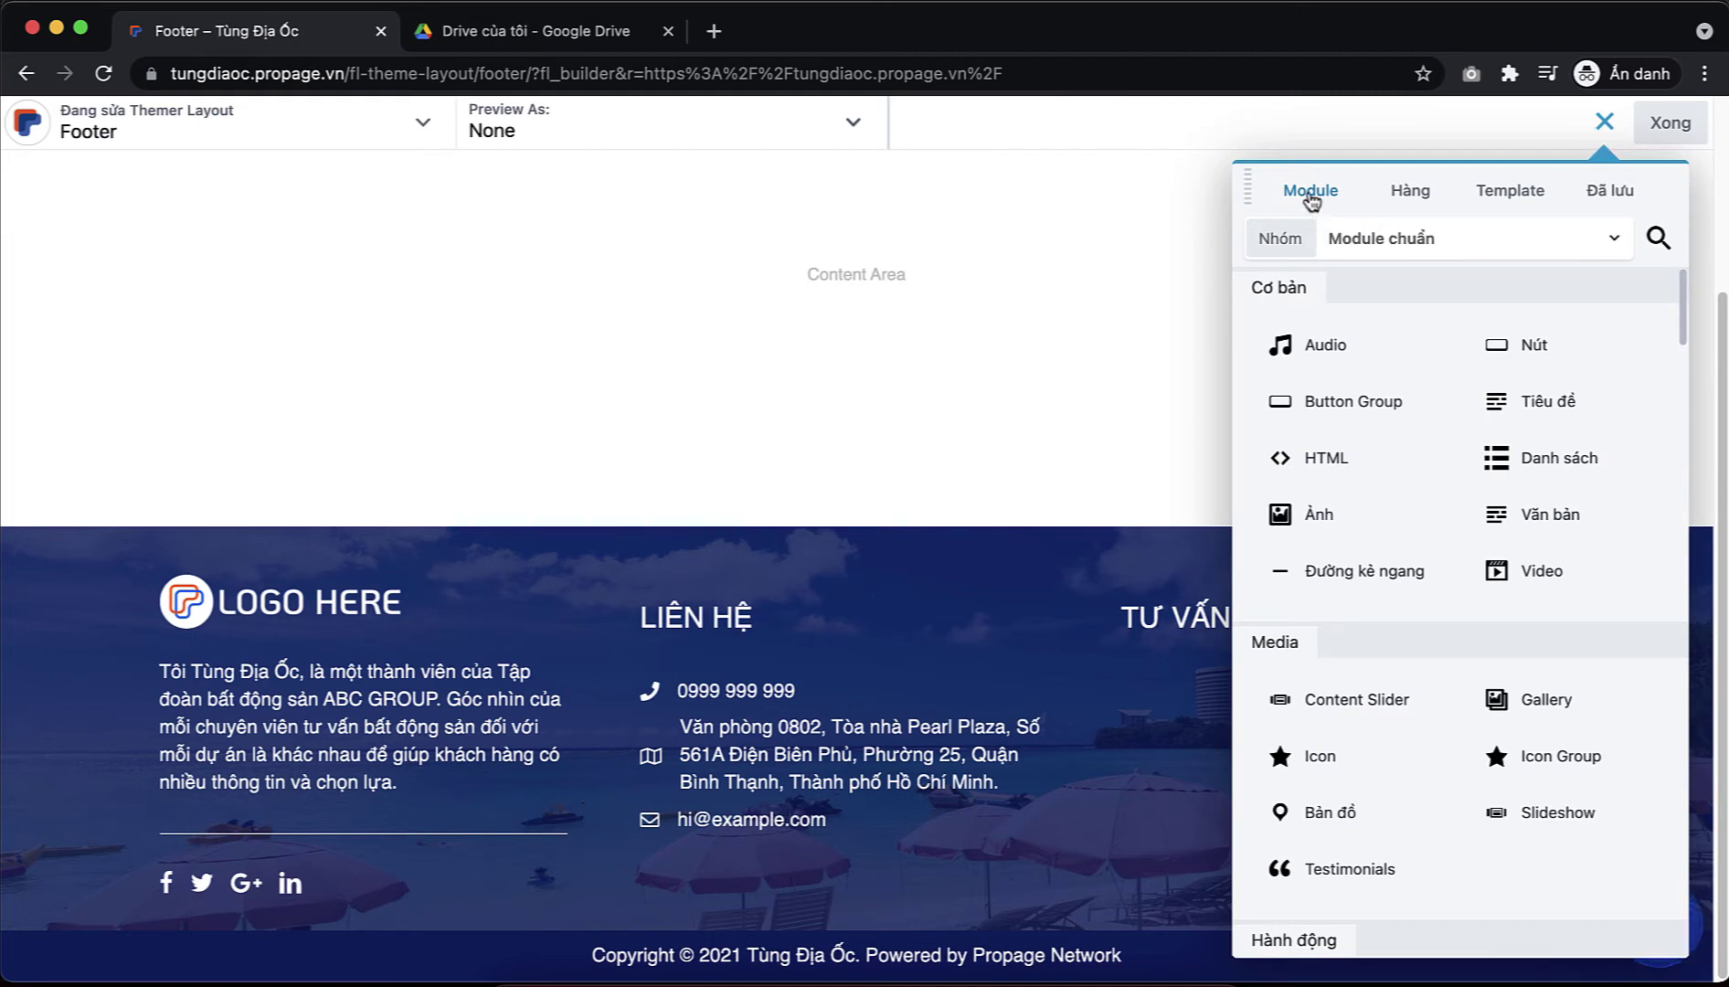
click(1417, 190)
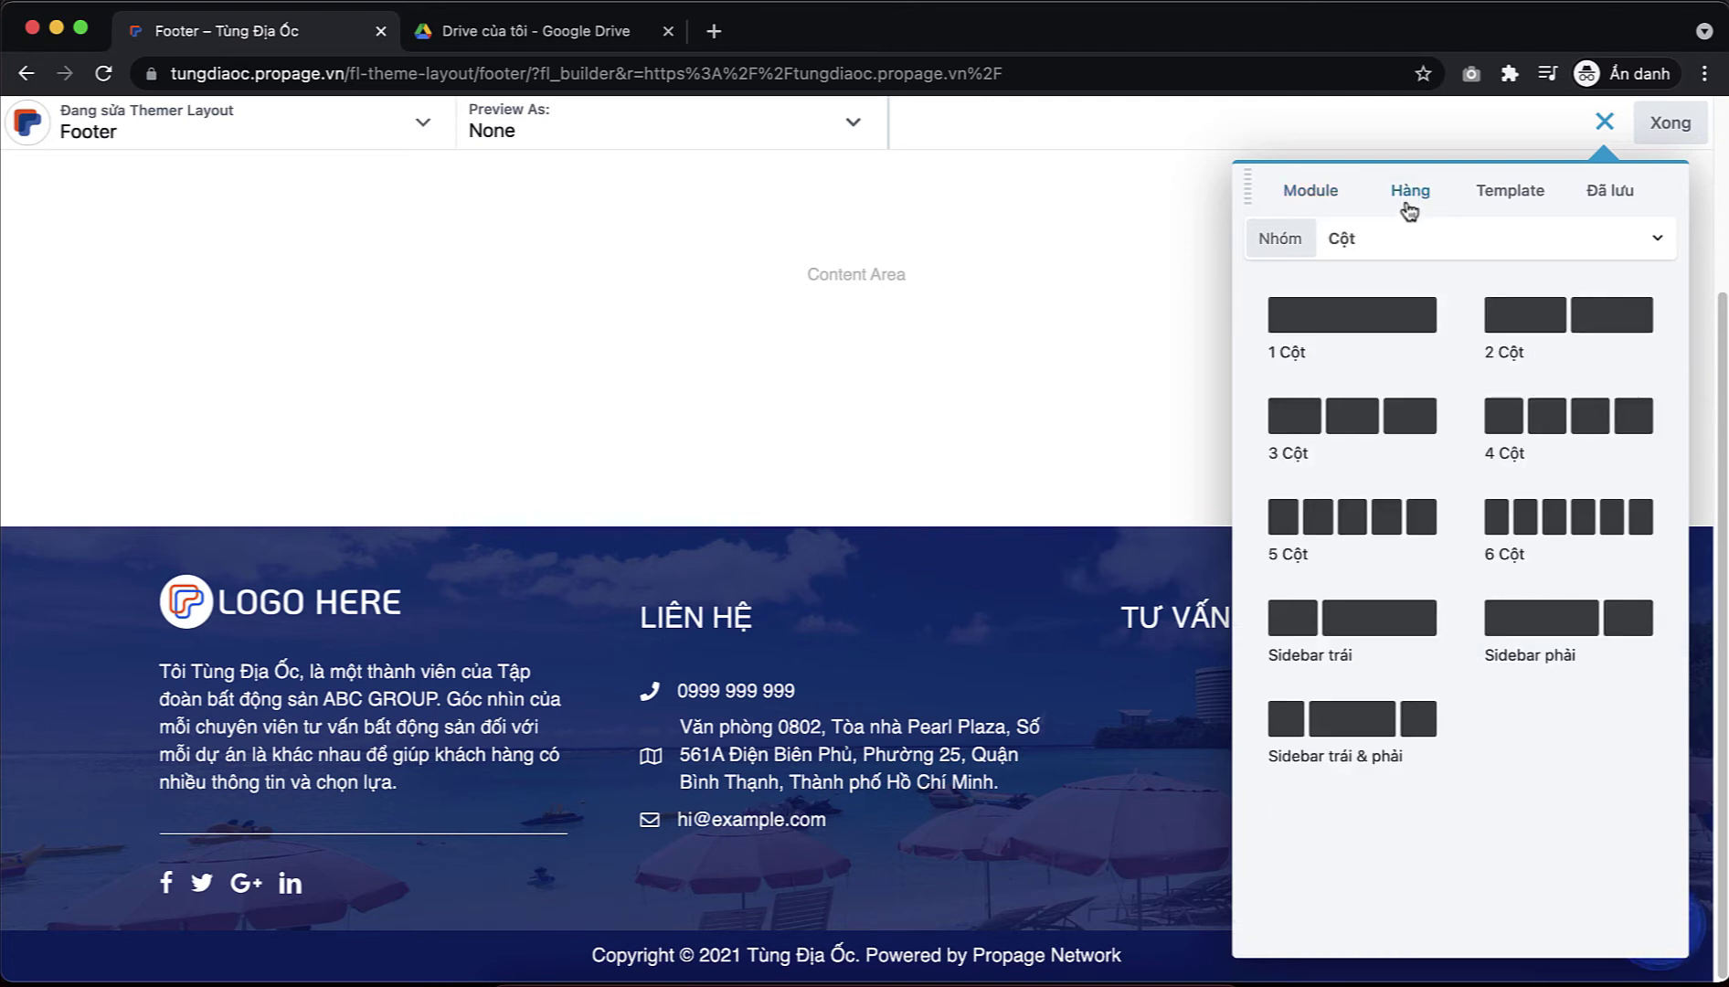
click(1319, 194)
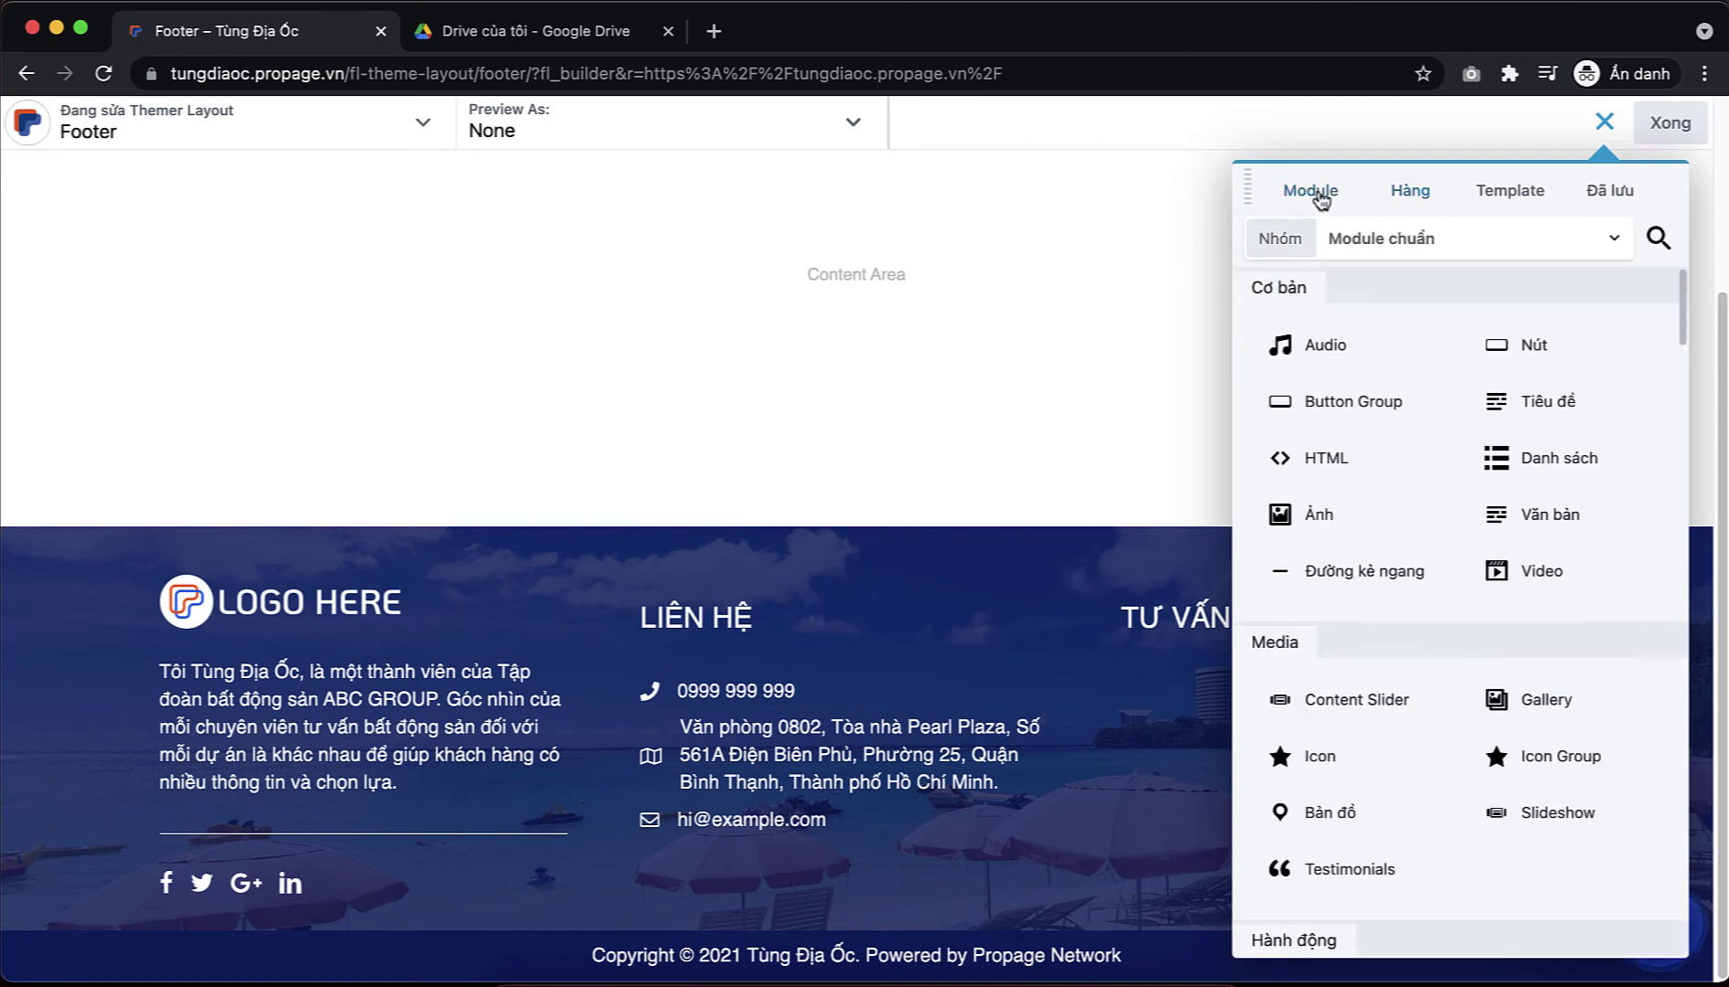
click(1417, 239)
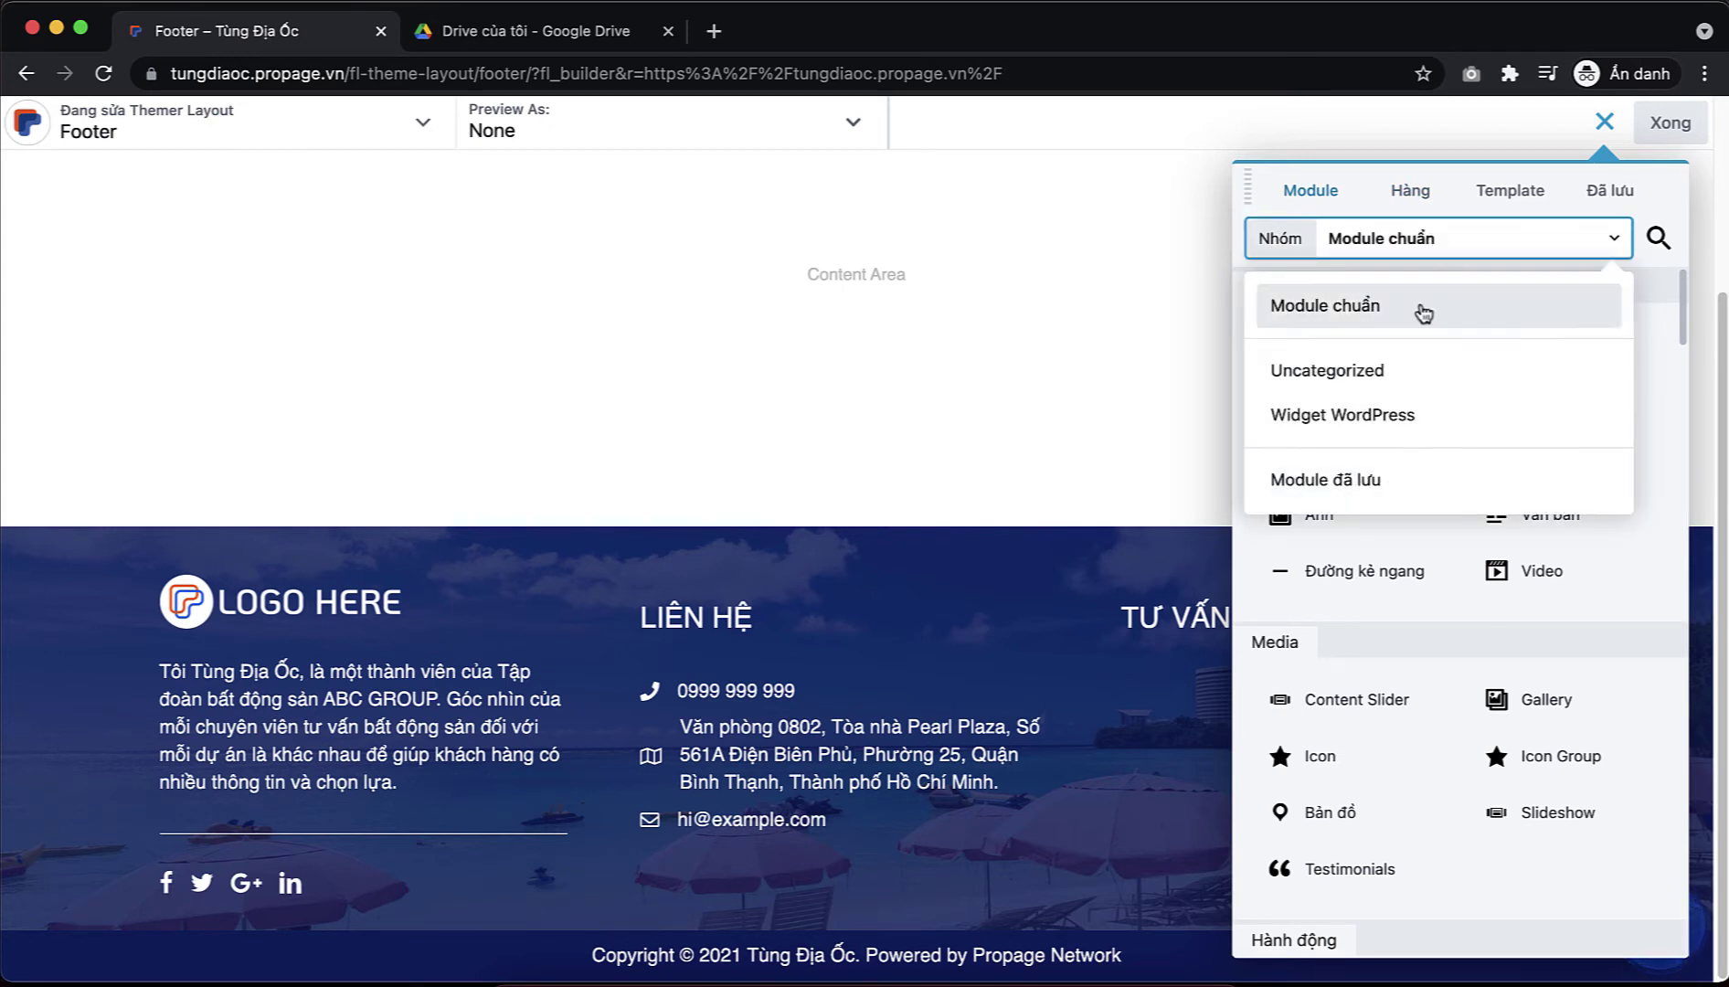
click(1419, 198)
click(1409, 240)
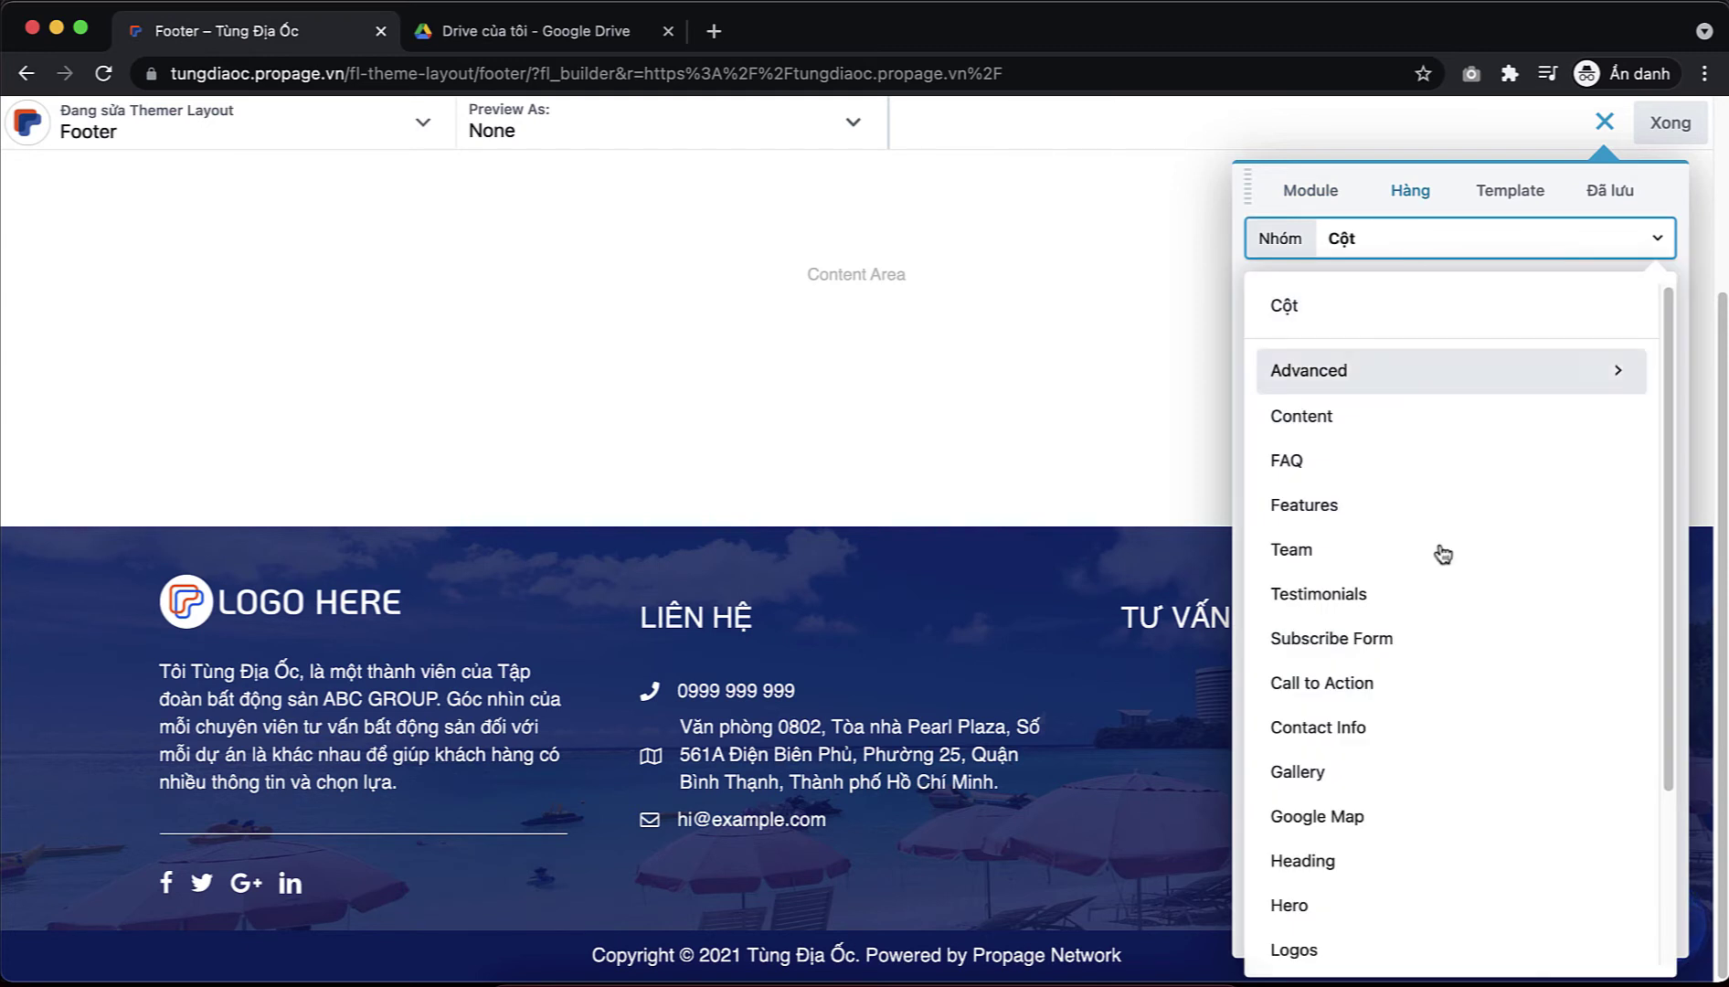
scroll(1444, 553, down, 1)
scroll(1448, 555, down, 2)
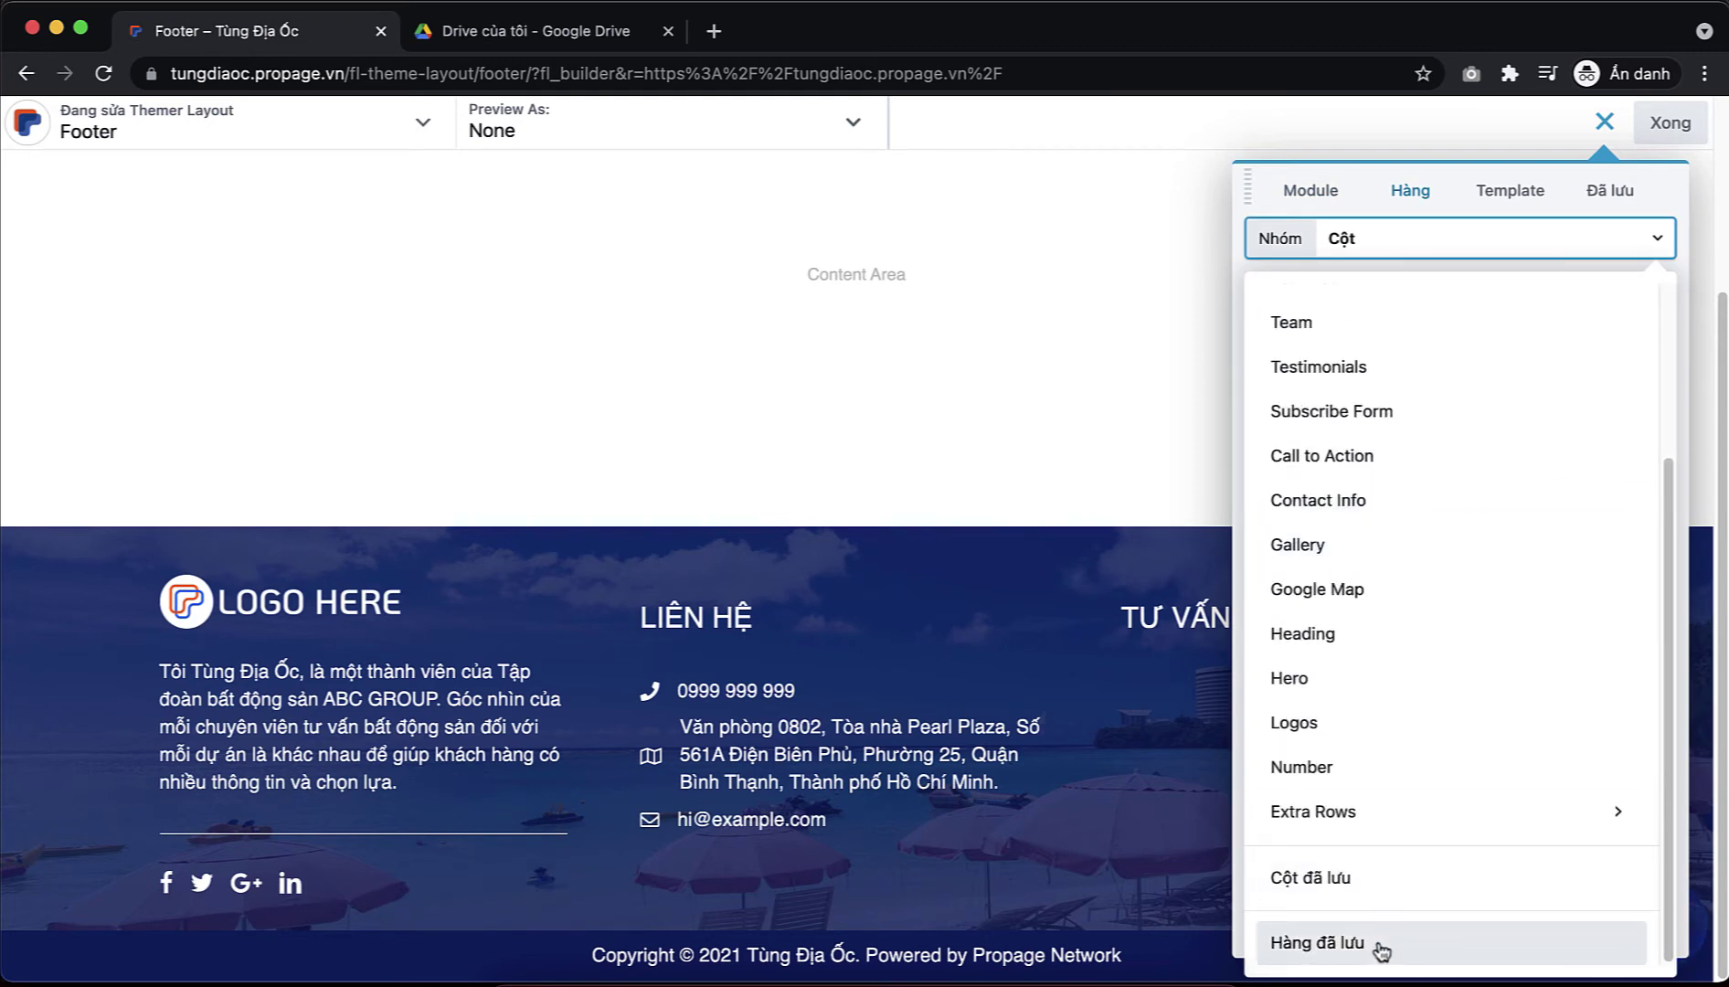
- Insert the saved module "Form tư vấn khách hàng" under the footer's TƯ VẤN DỰ ÁN heading
click(1316, 193)
click(1419, 240)
click(1368, 480)
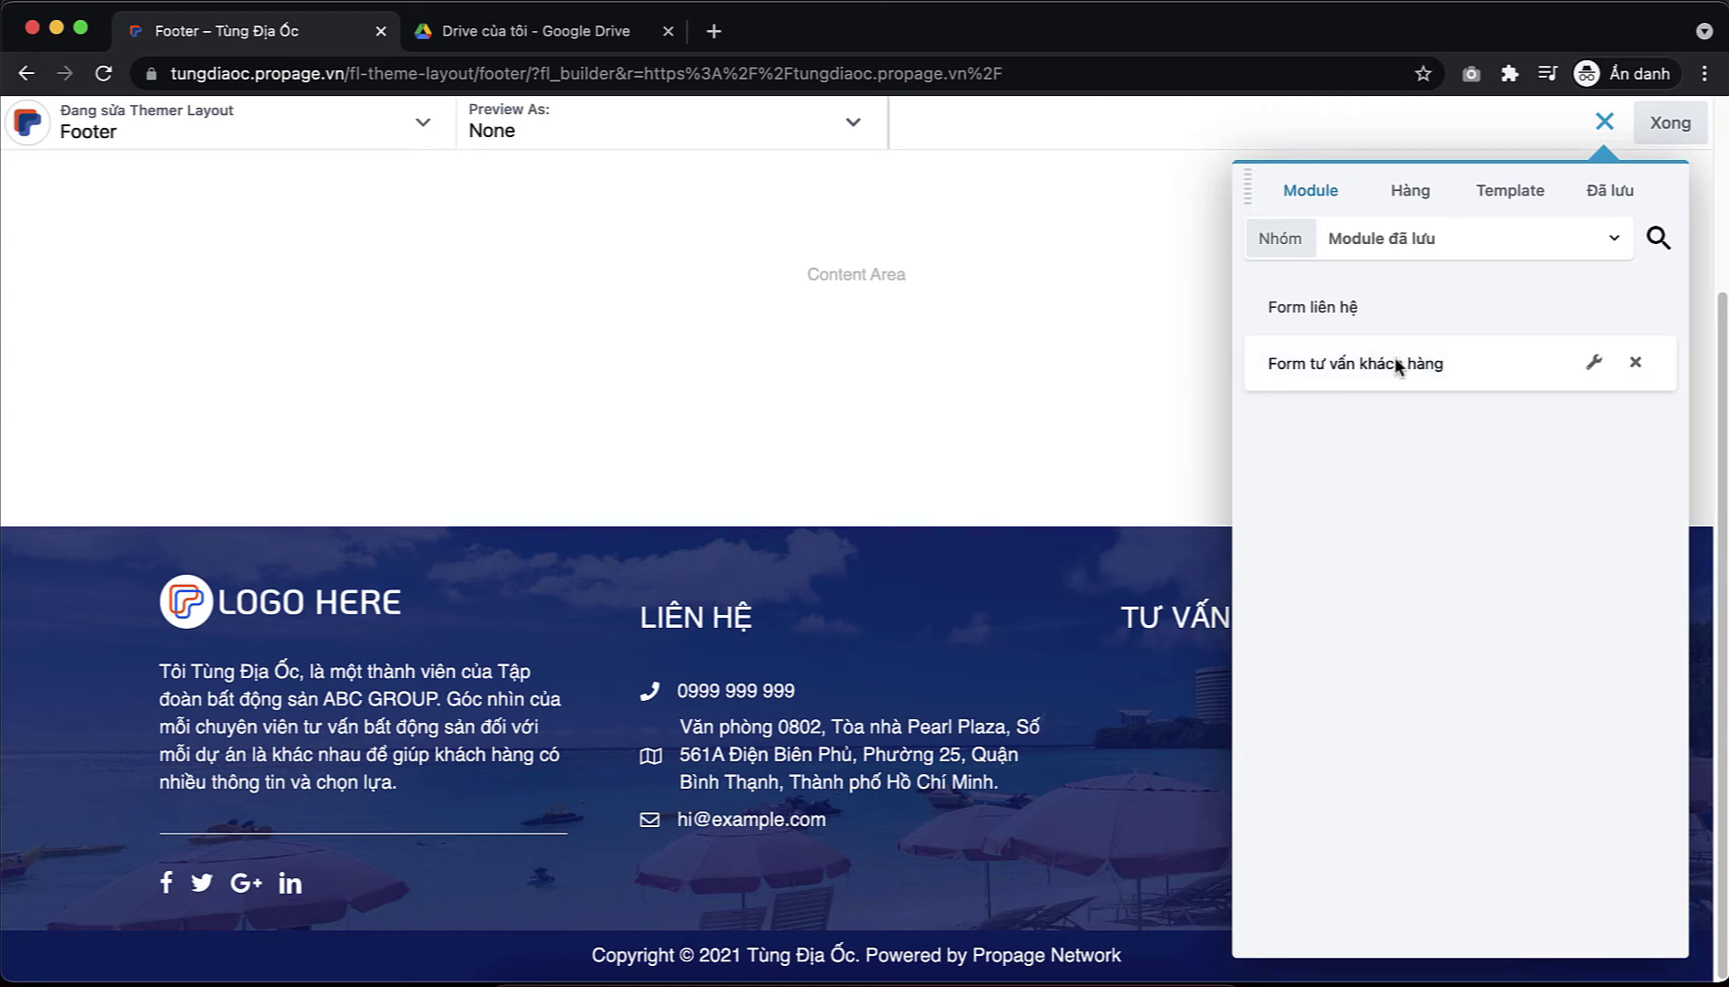
drag(1396, 366, 1299, 722)
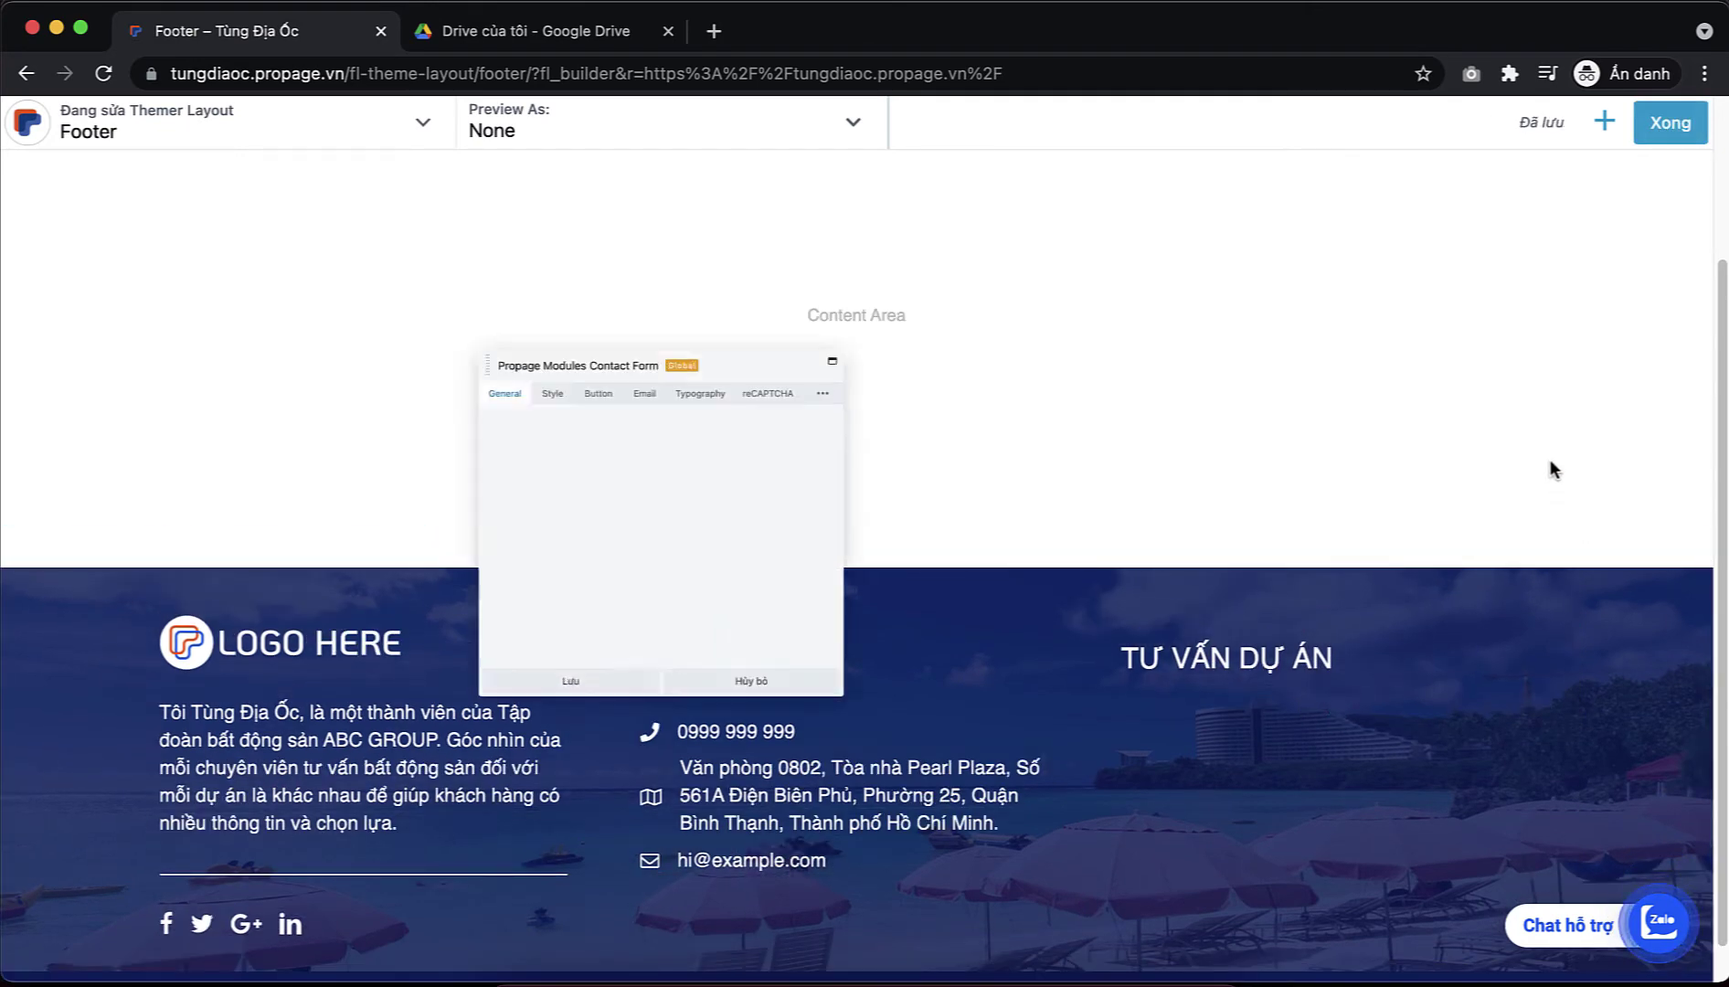
scroll(1577, 430, down, 3)
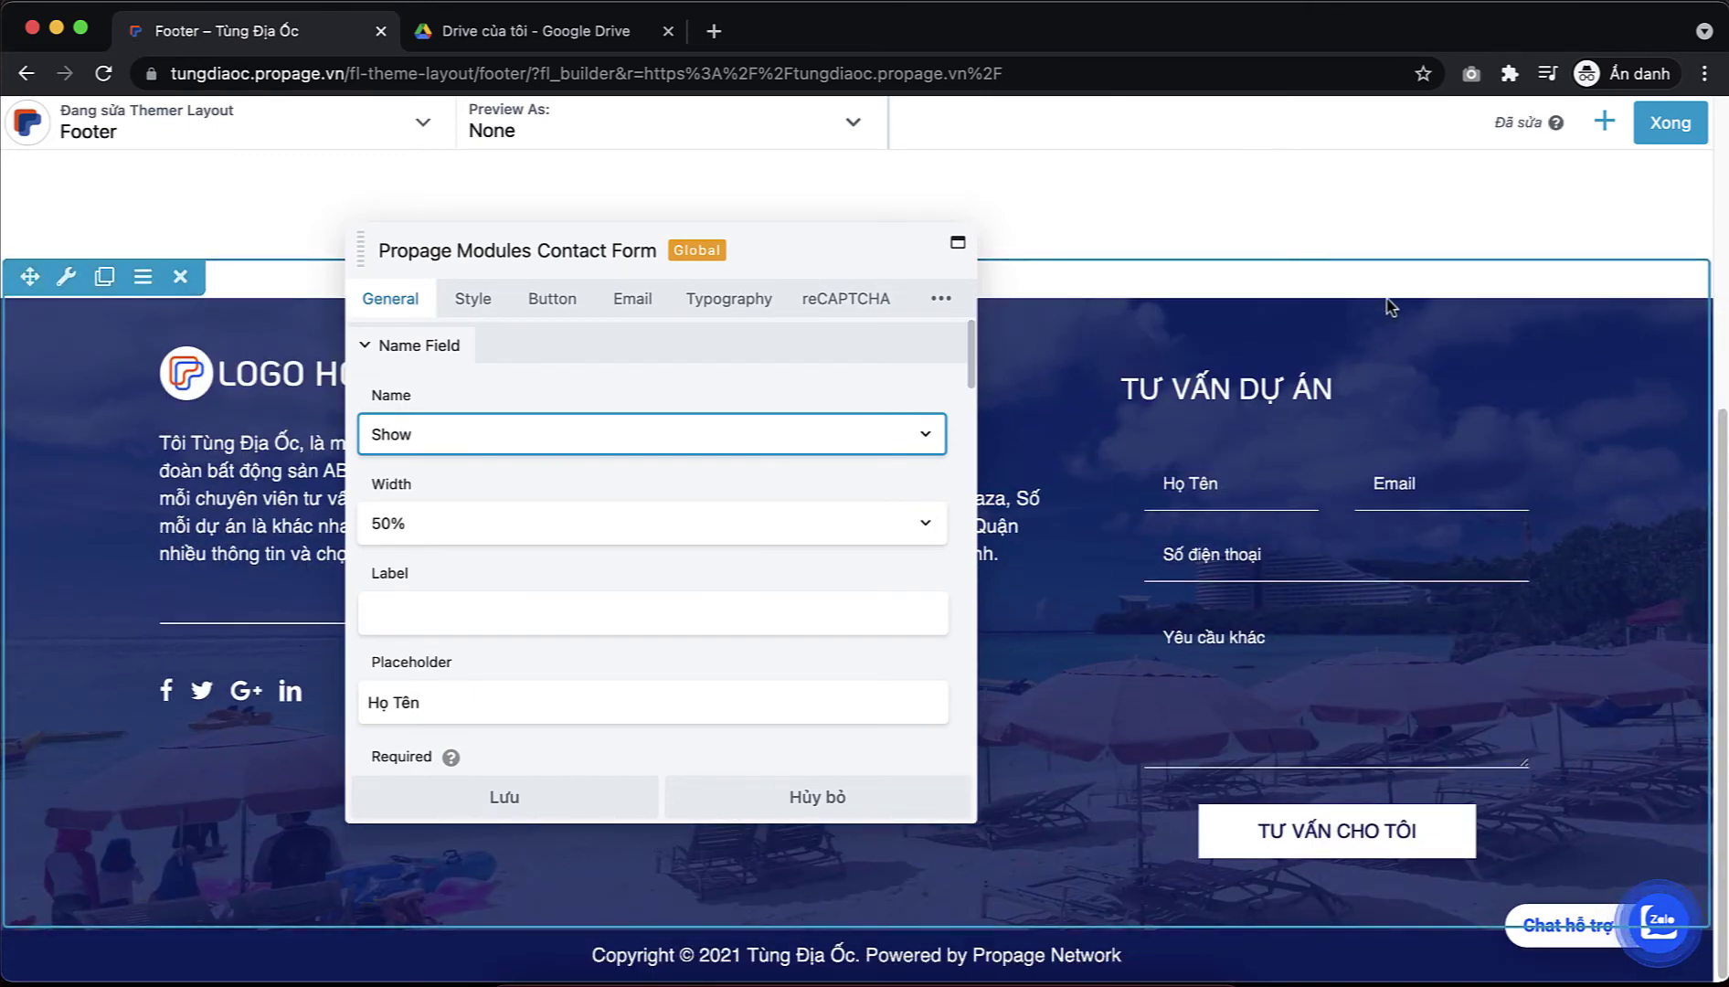
- Set the footer contact form's right and left margins to 0 px and save its settings
click(941, 298)
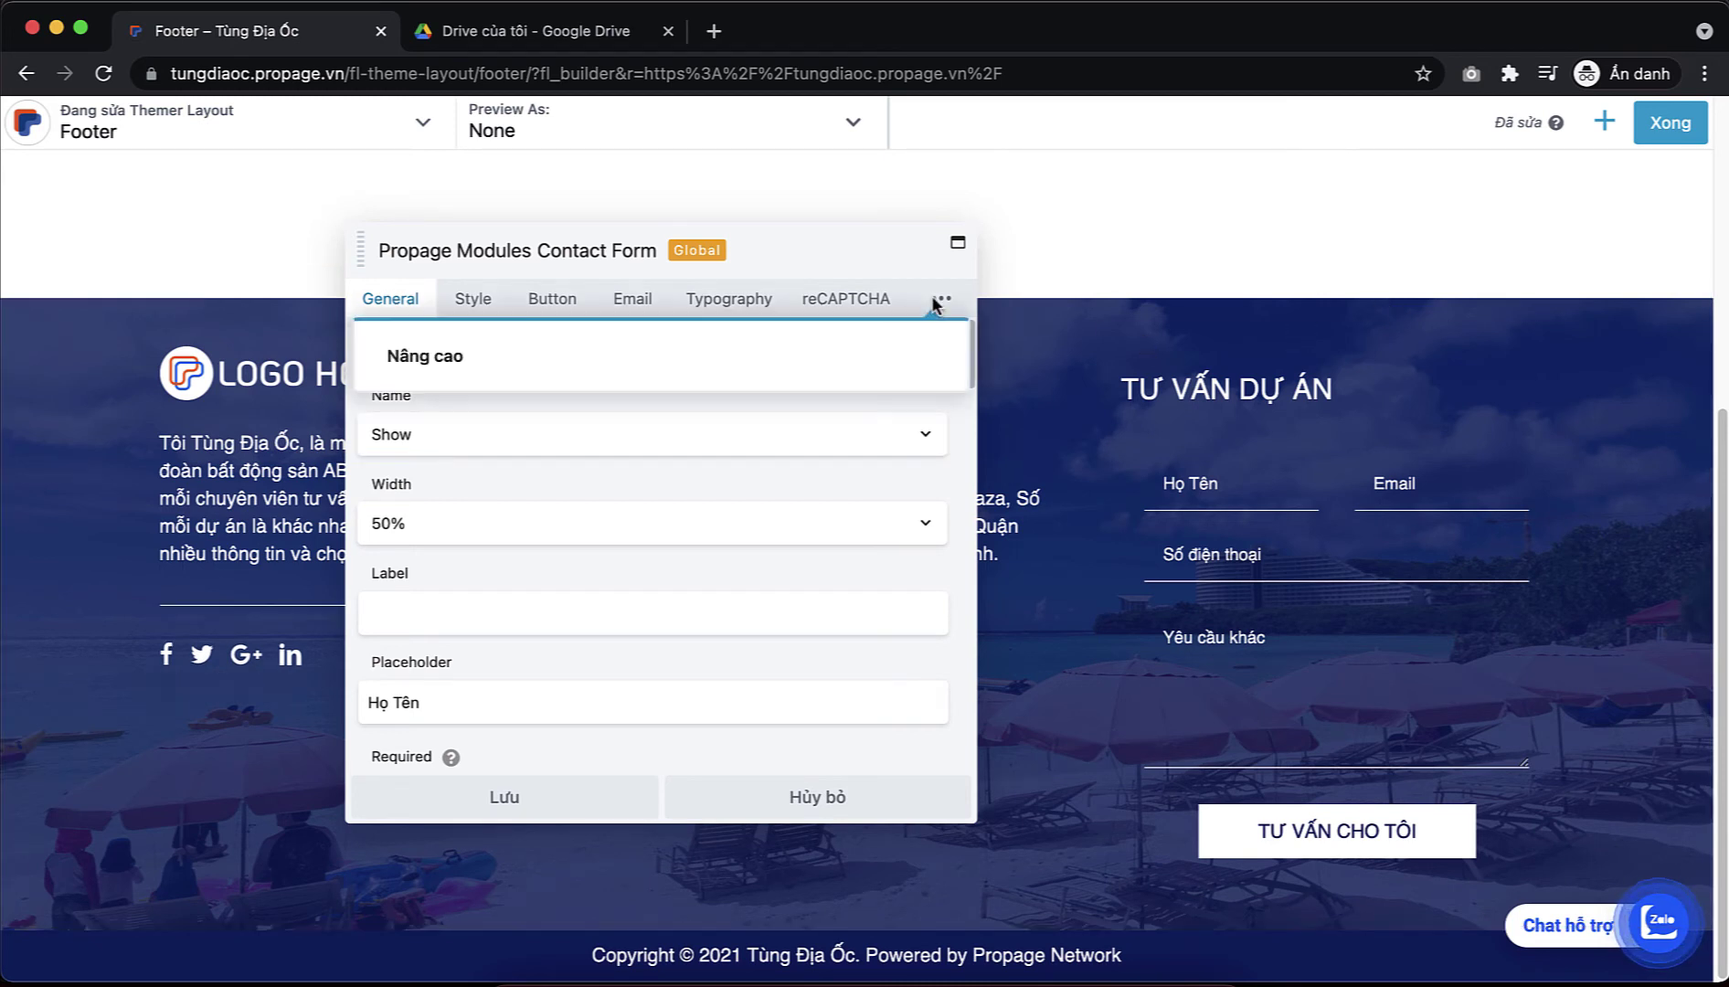
click(608, 379)
click(431, 441)
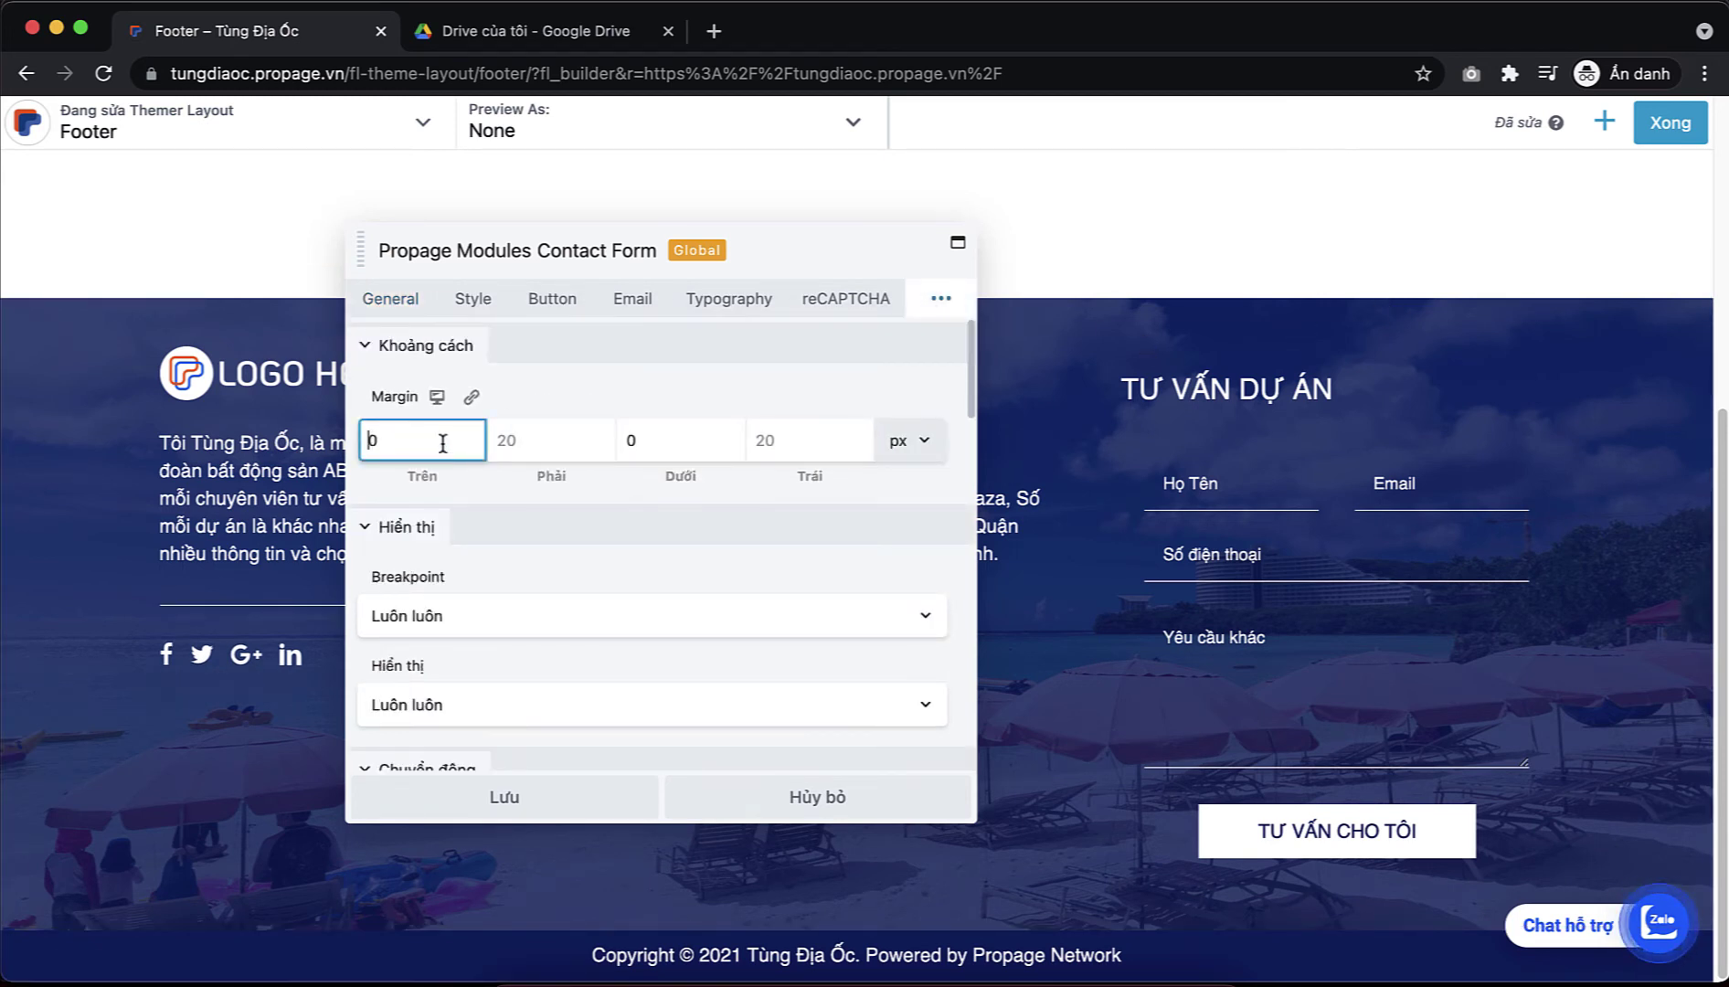
click(563, 433)
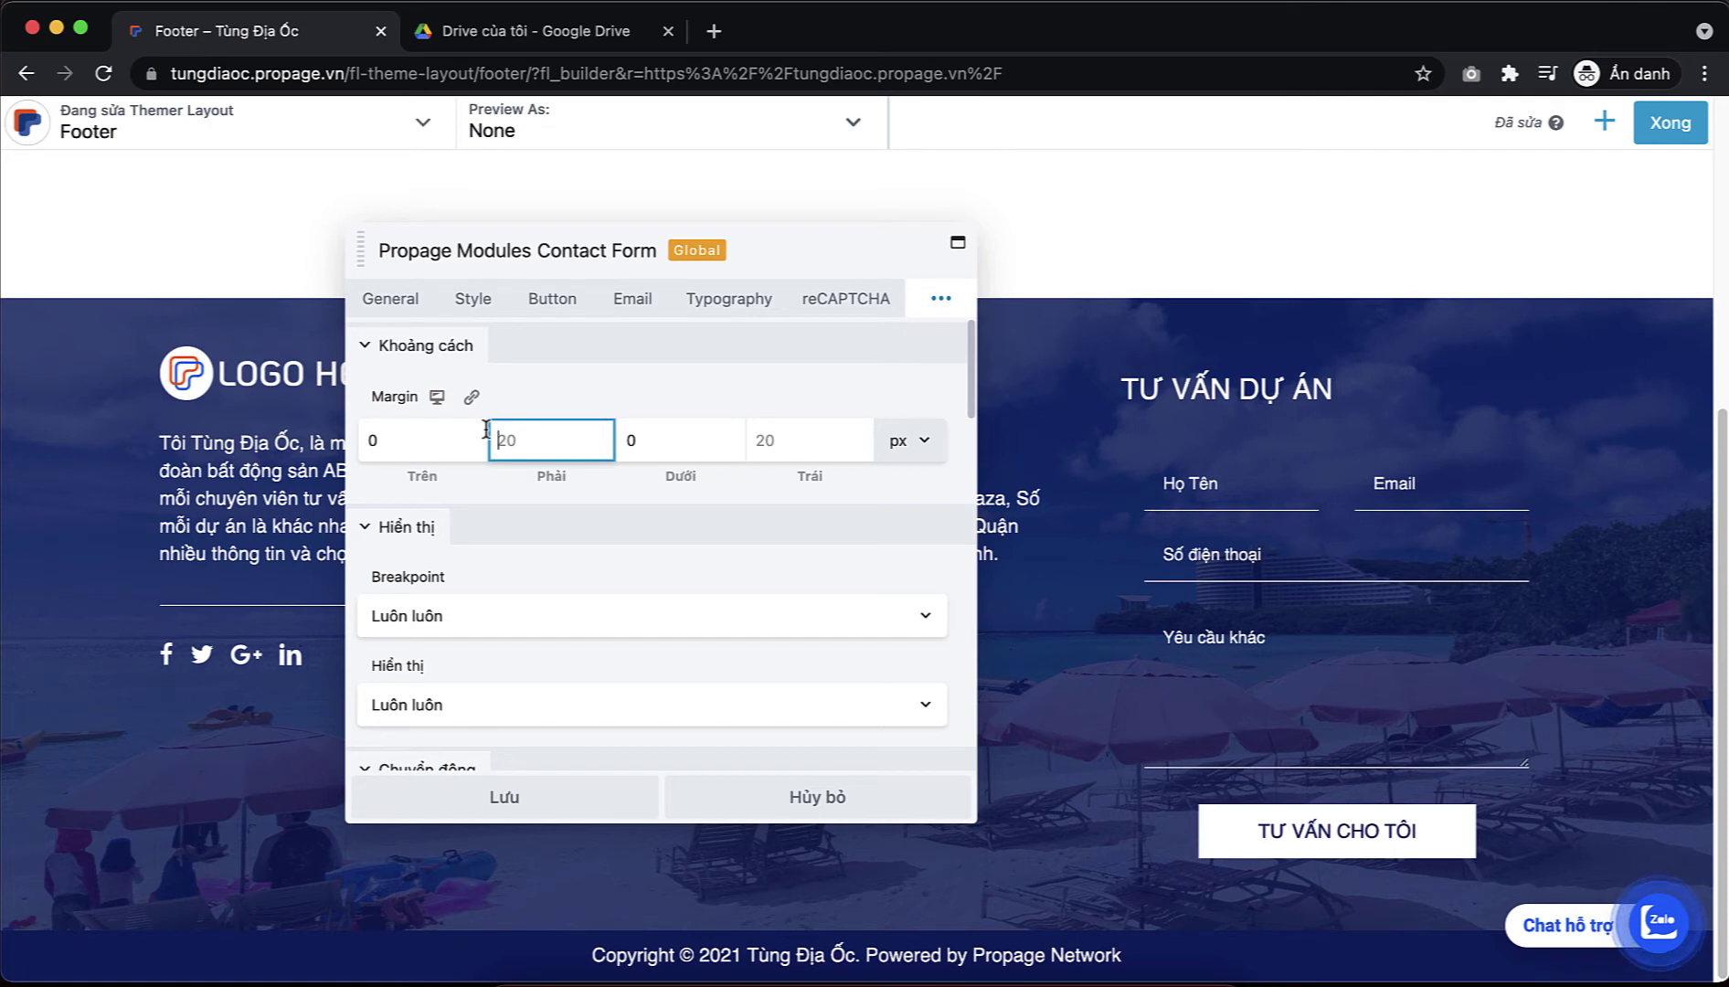
text(0)
click(765, 441)
text(0)
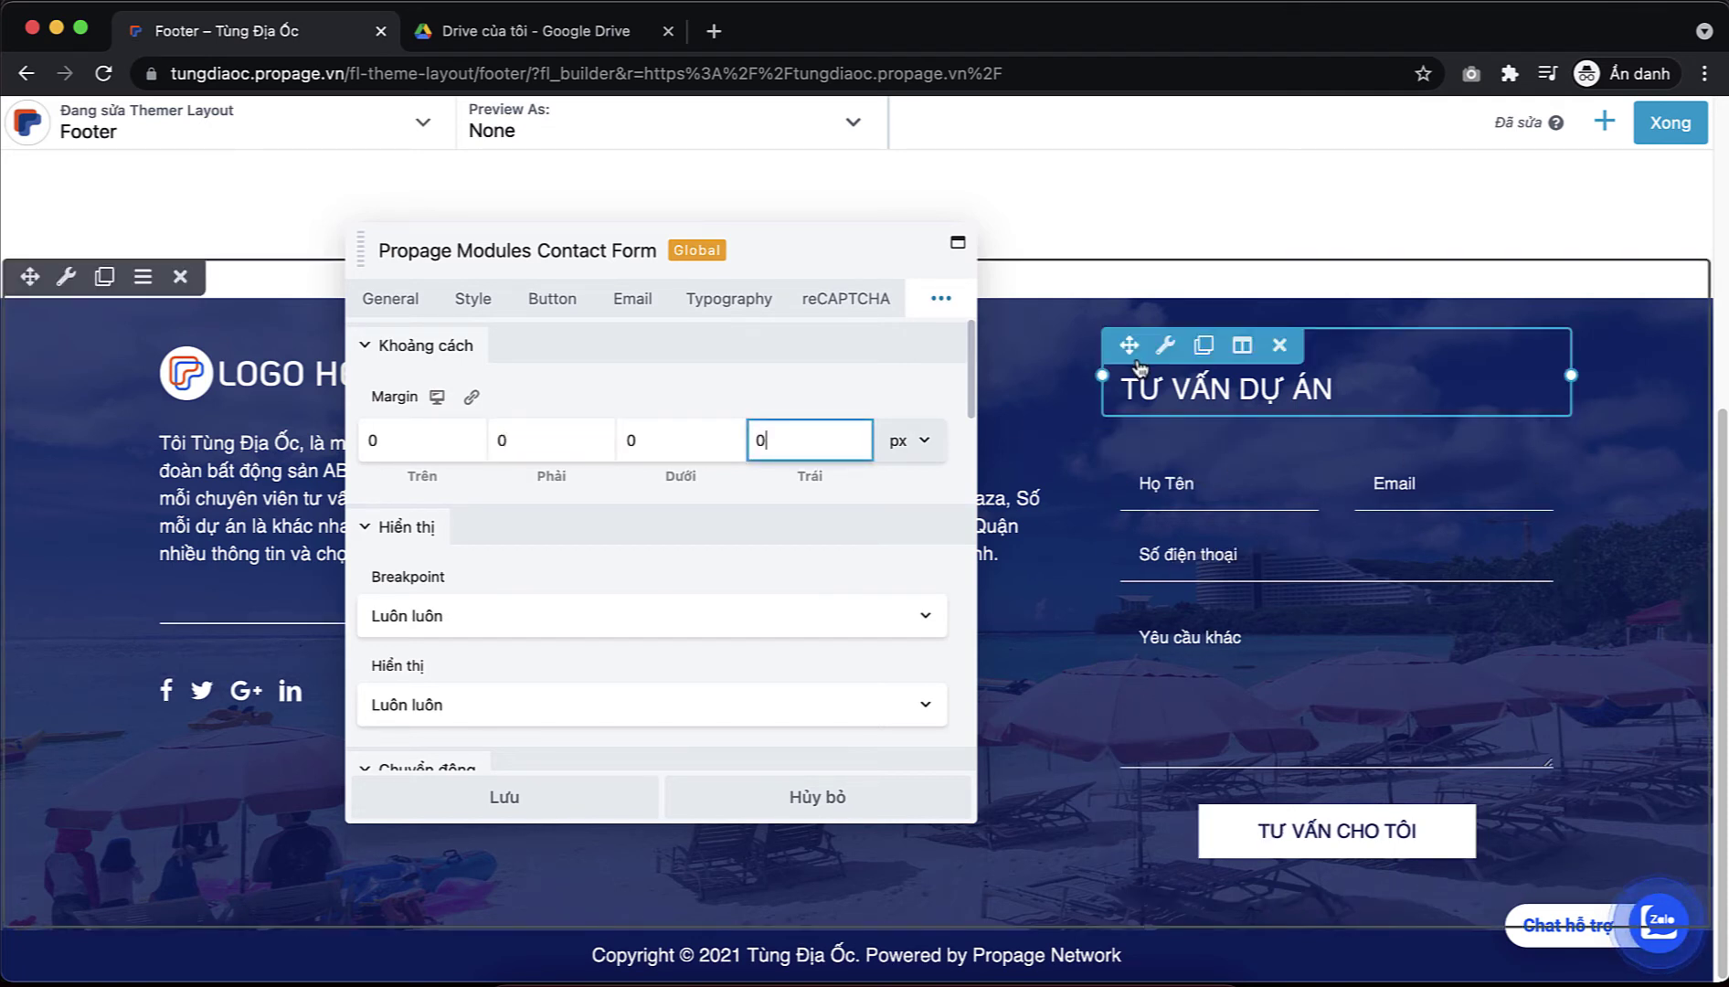
click(468, 809)
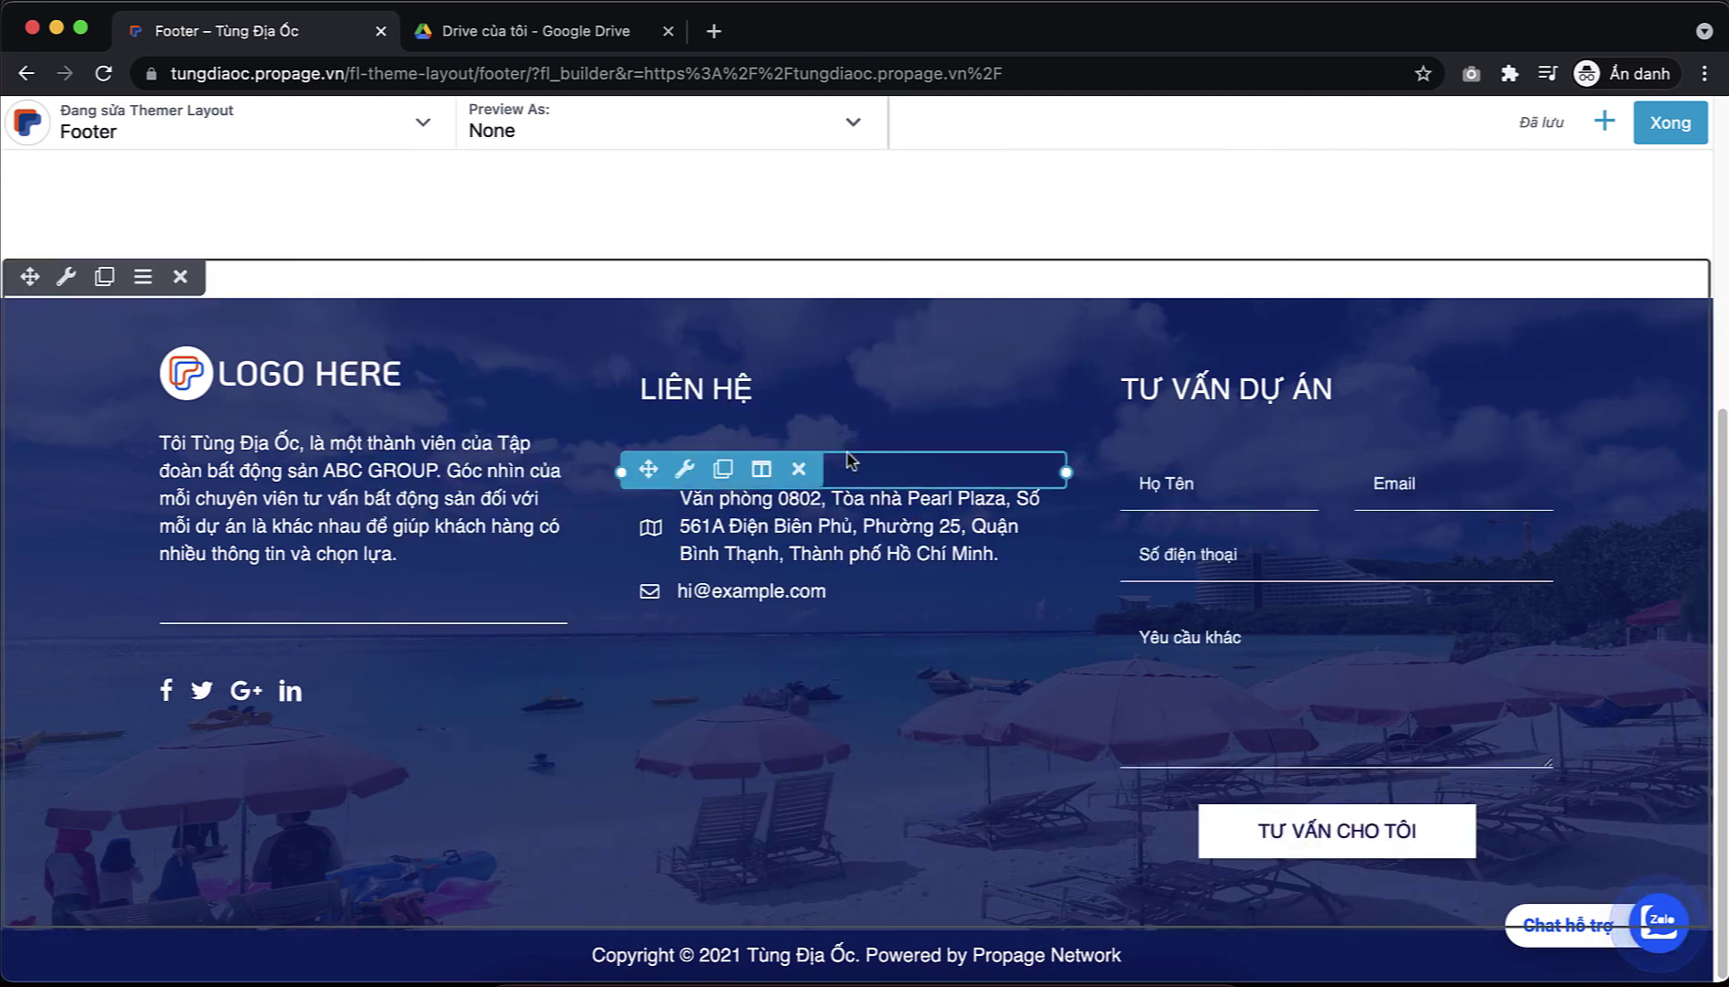
- Set the bottom margin of the footer's TƯ VẤN DỰ ÁN heading to -20 px and save its settings
click(1375, 394)
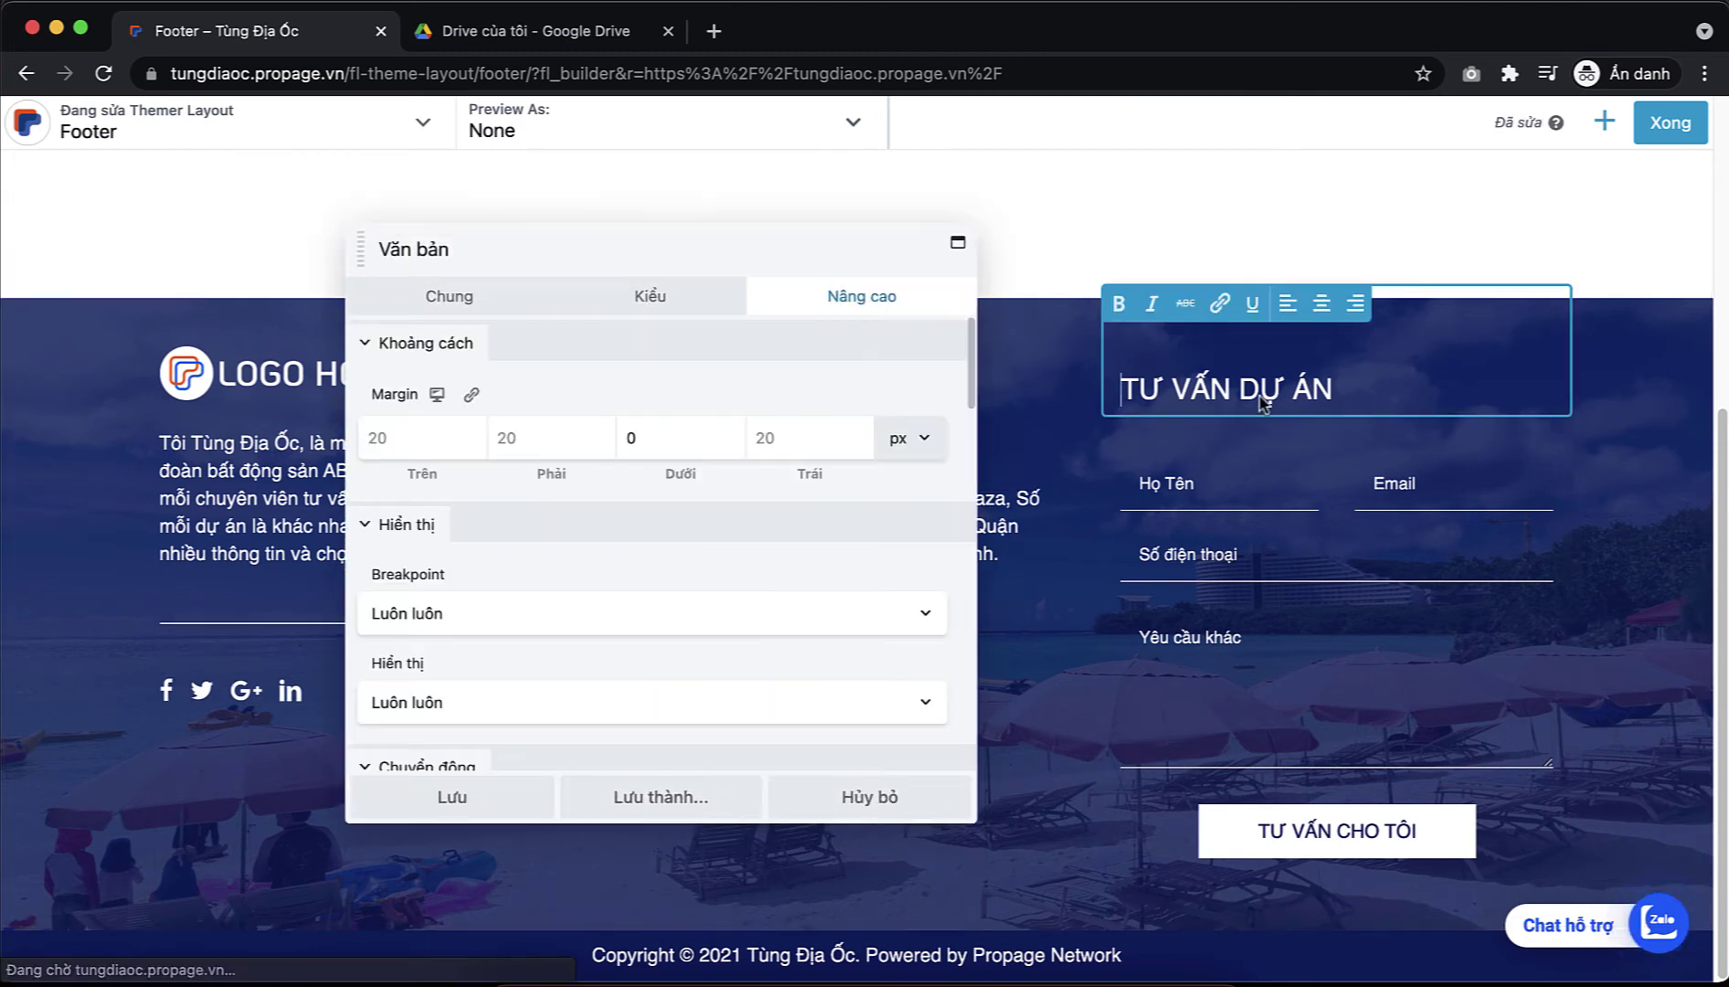
double_click(628, 437)
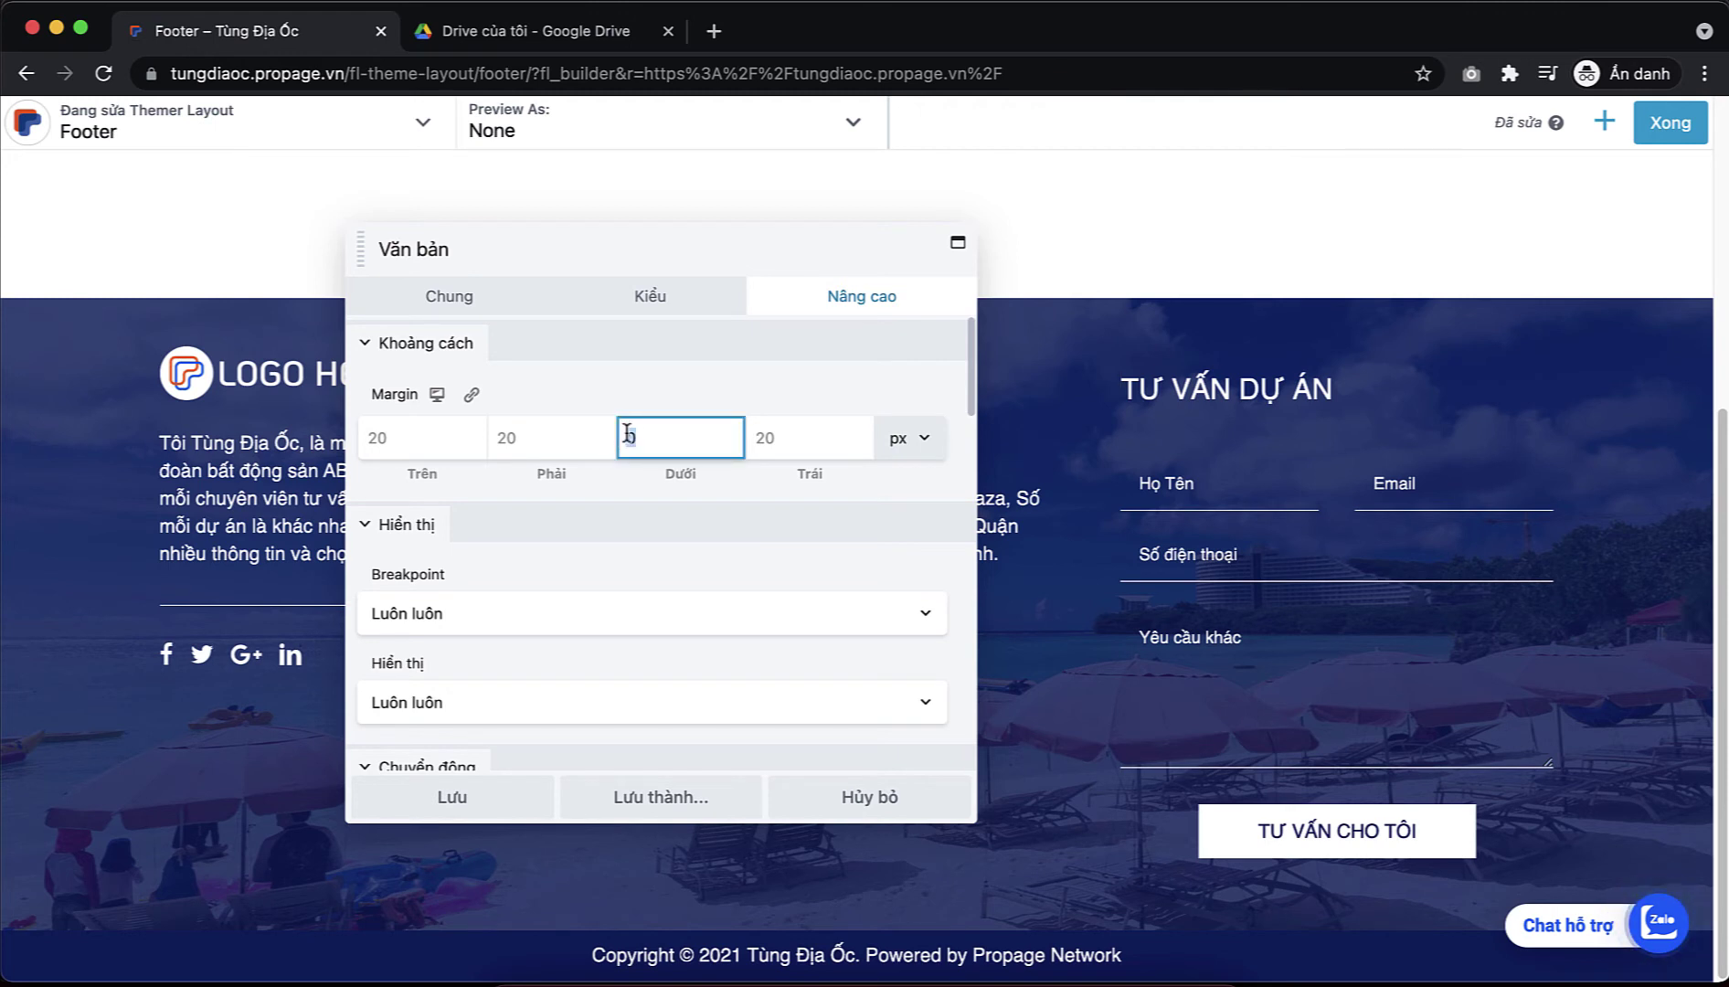
text(-20)
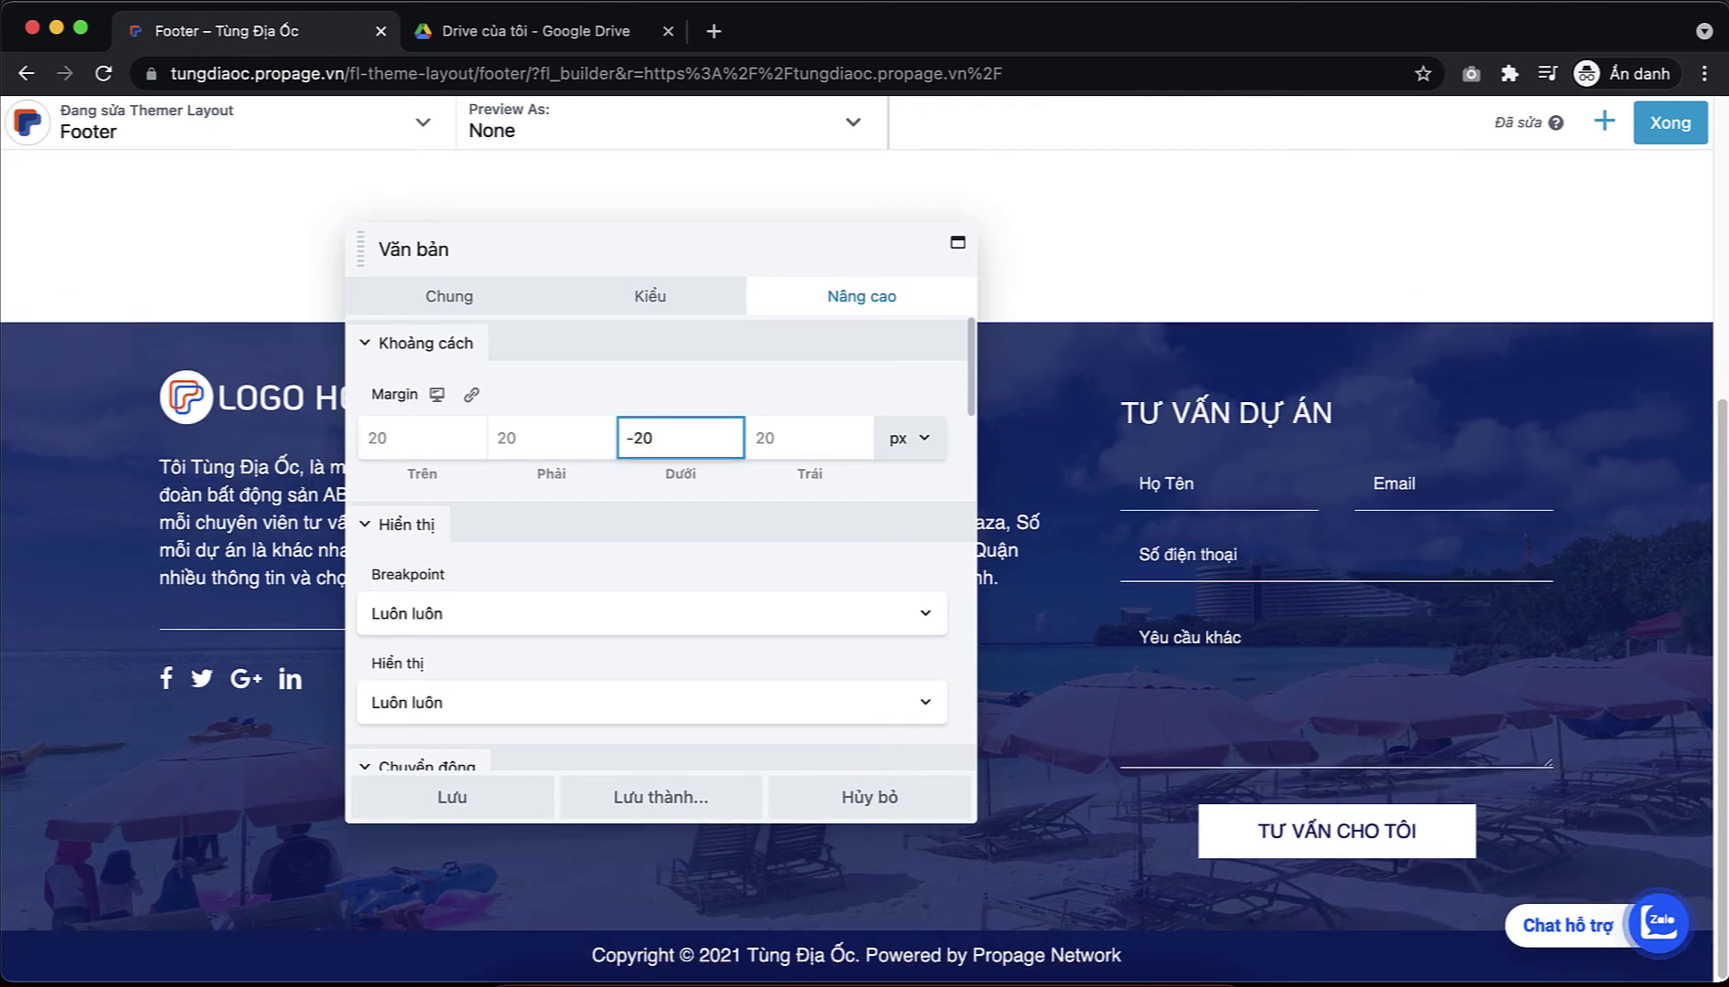
drag(695, 251, 401, 259)
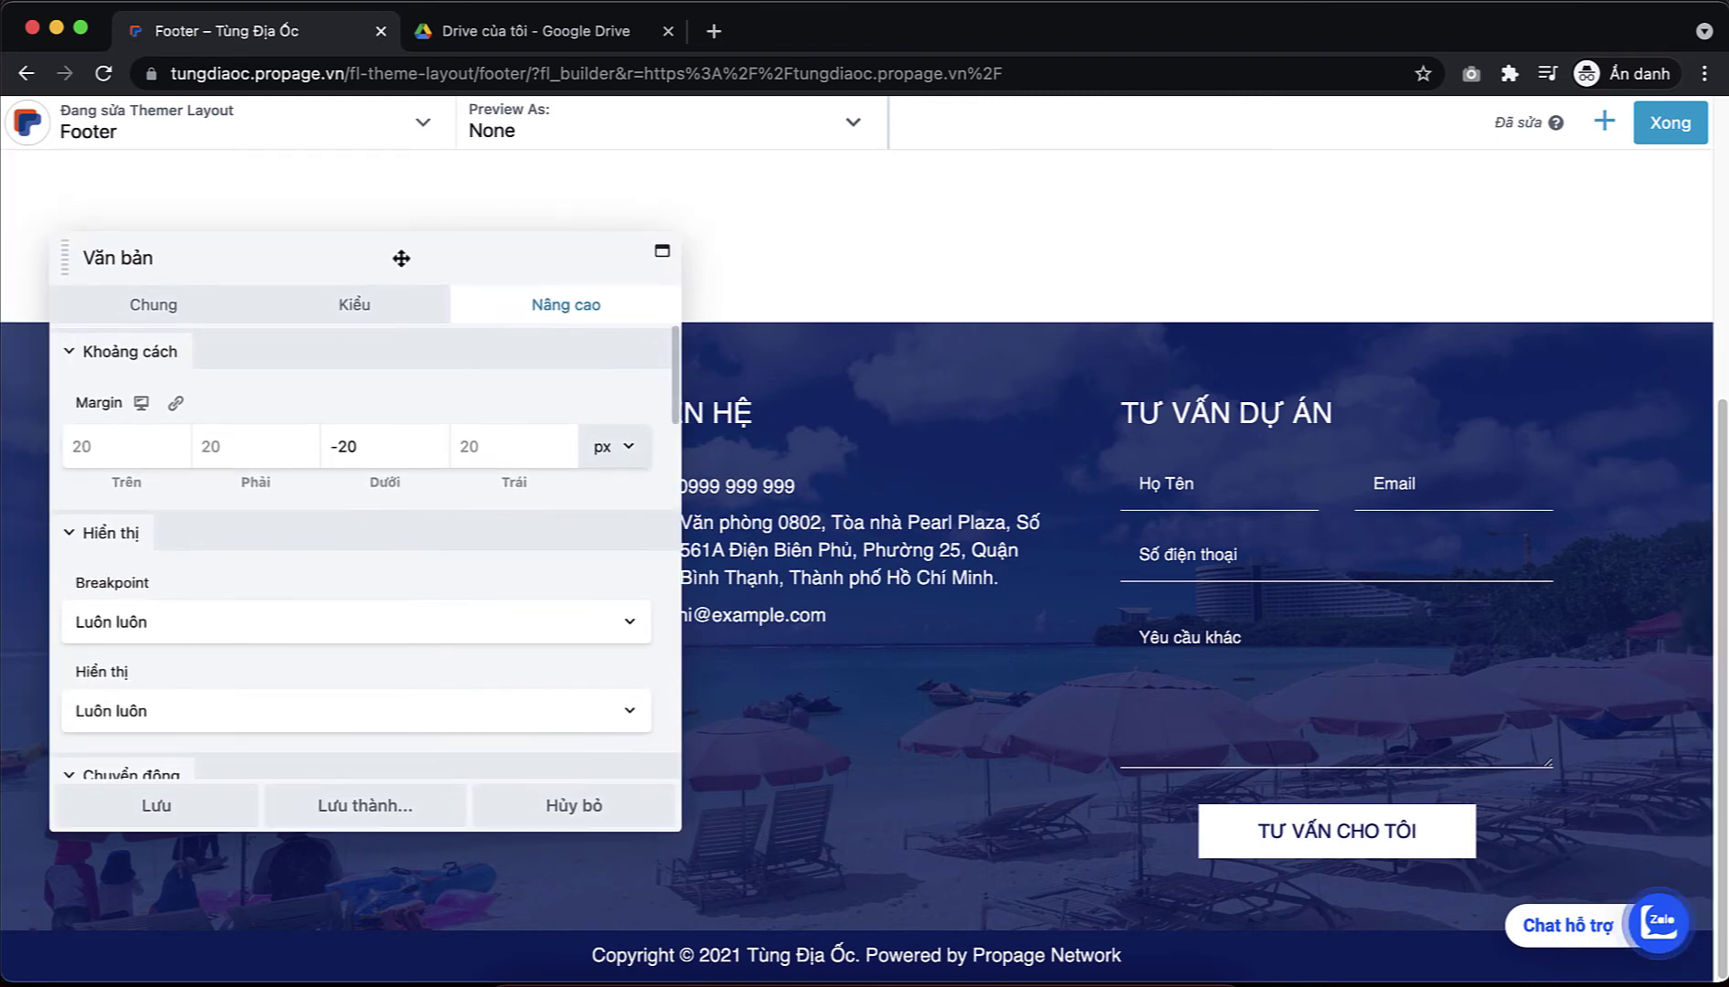
click(149, 805)
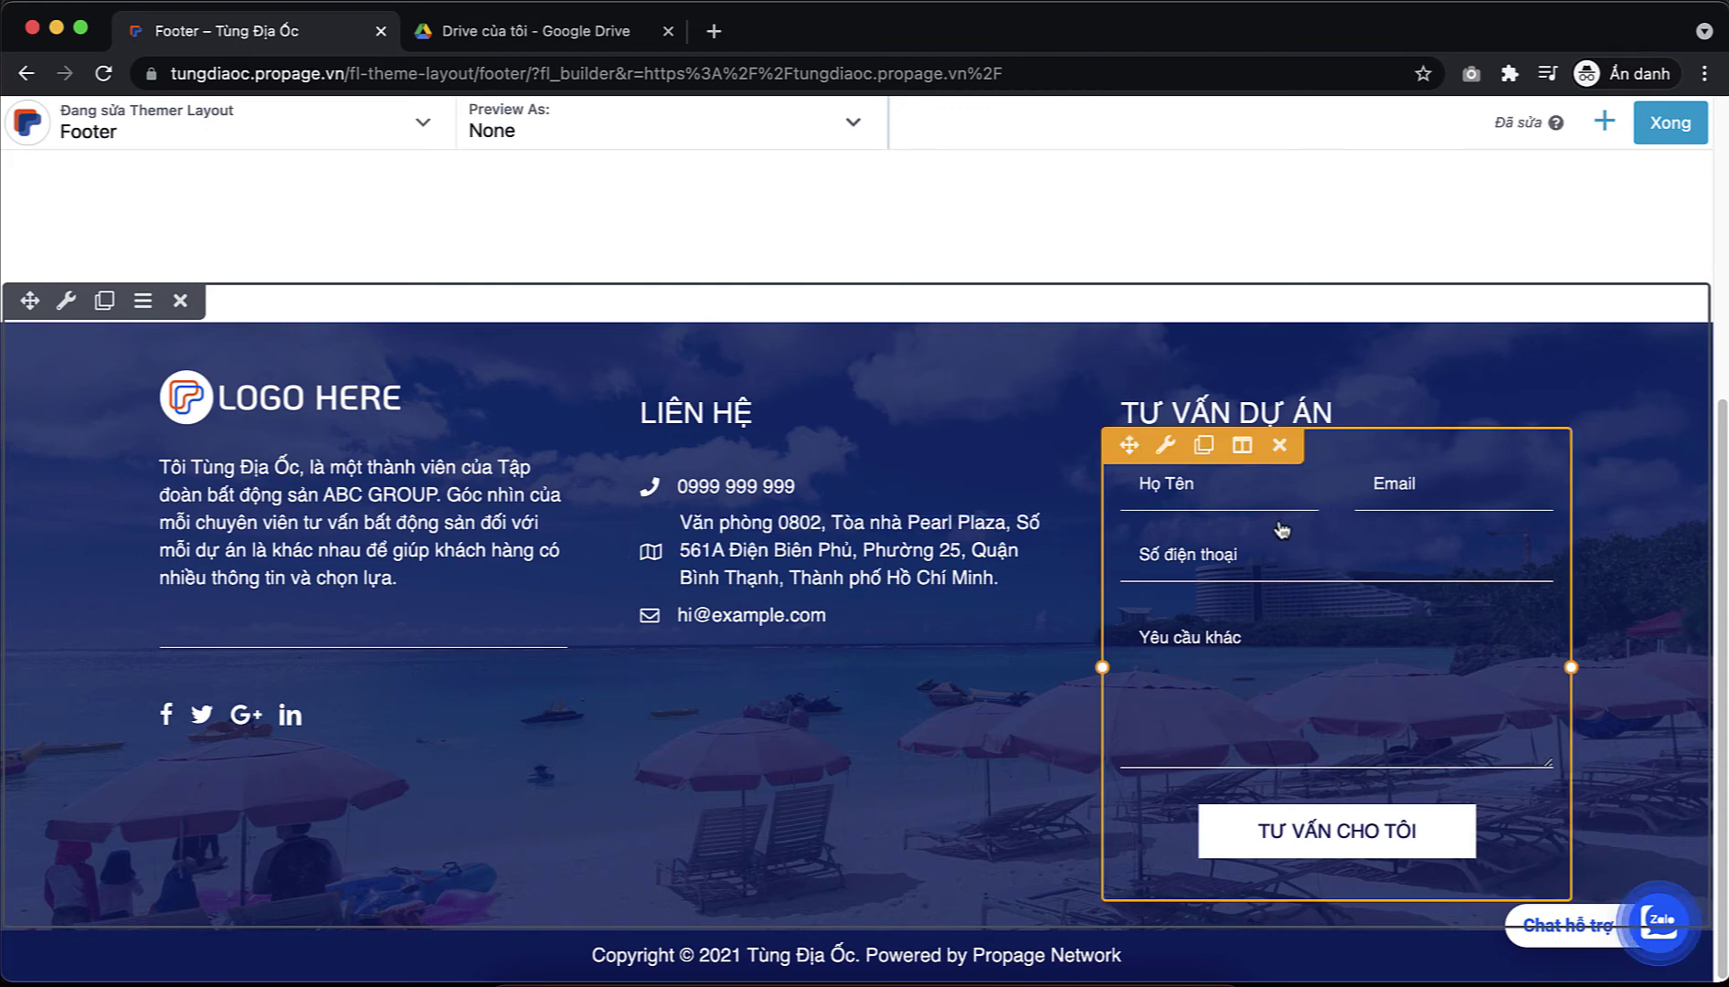
- Finish editing the Footer layout and publish its changes
scroll(1279, 530, up, 3)
scroll(1230, 567, up, 3)
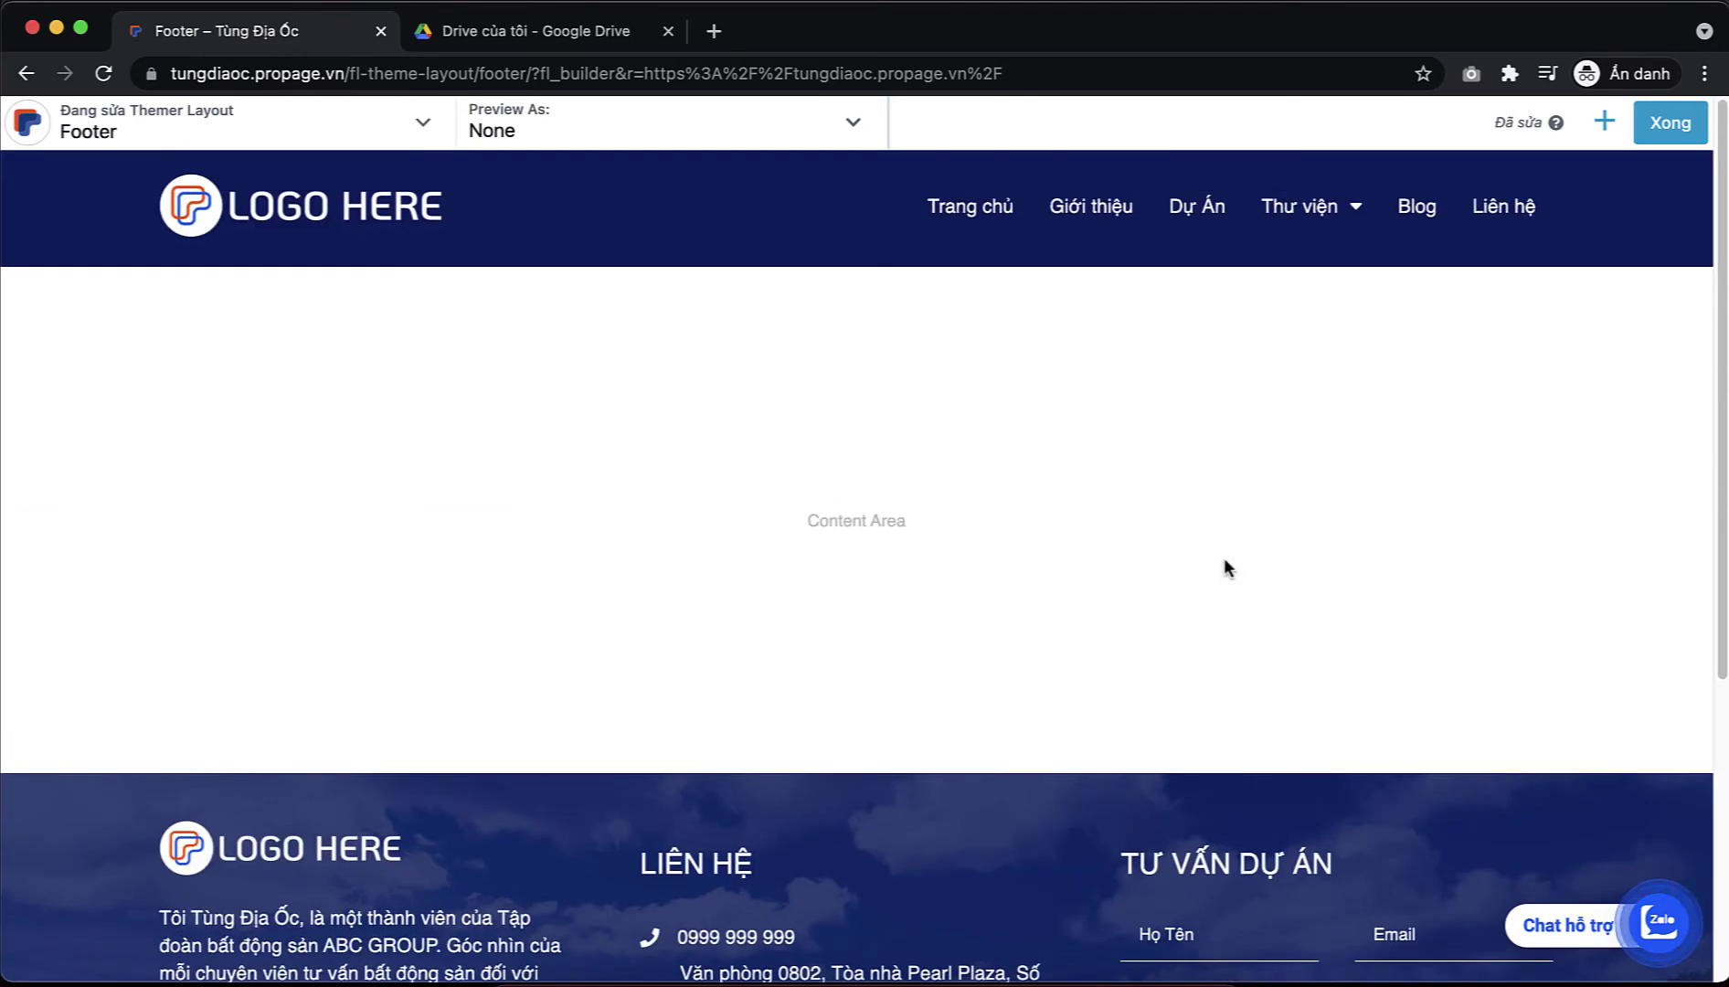
click(1661, 144)
click(1601, 127)
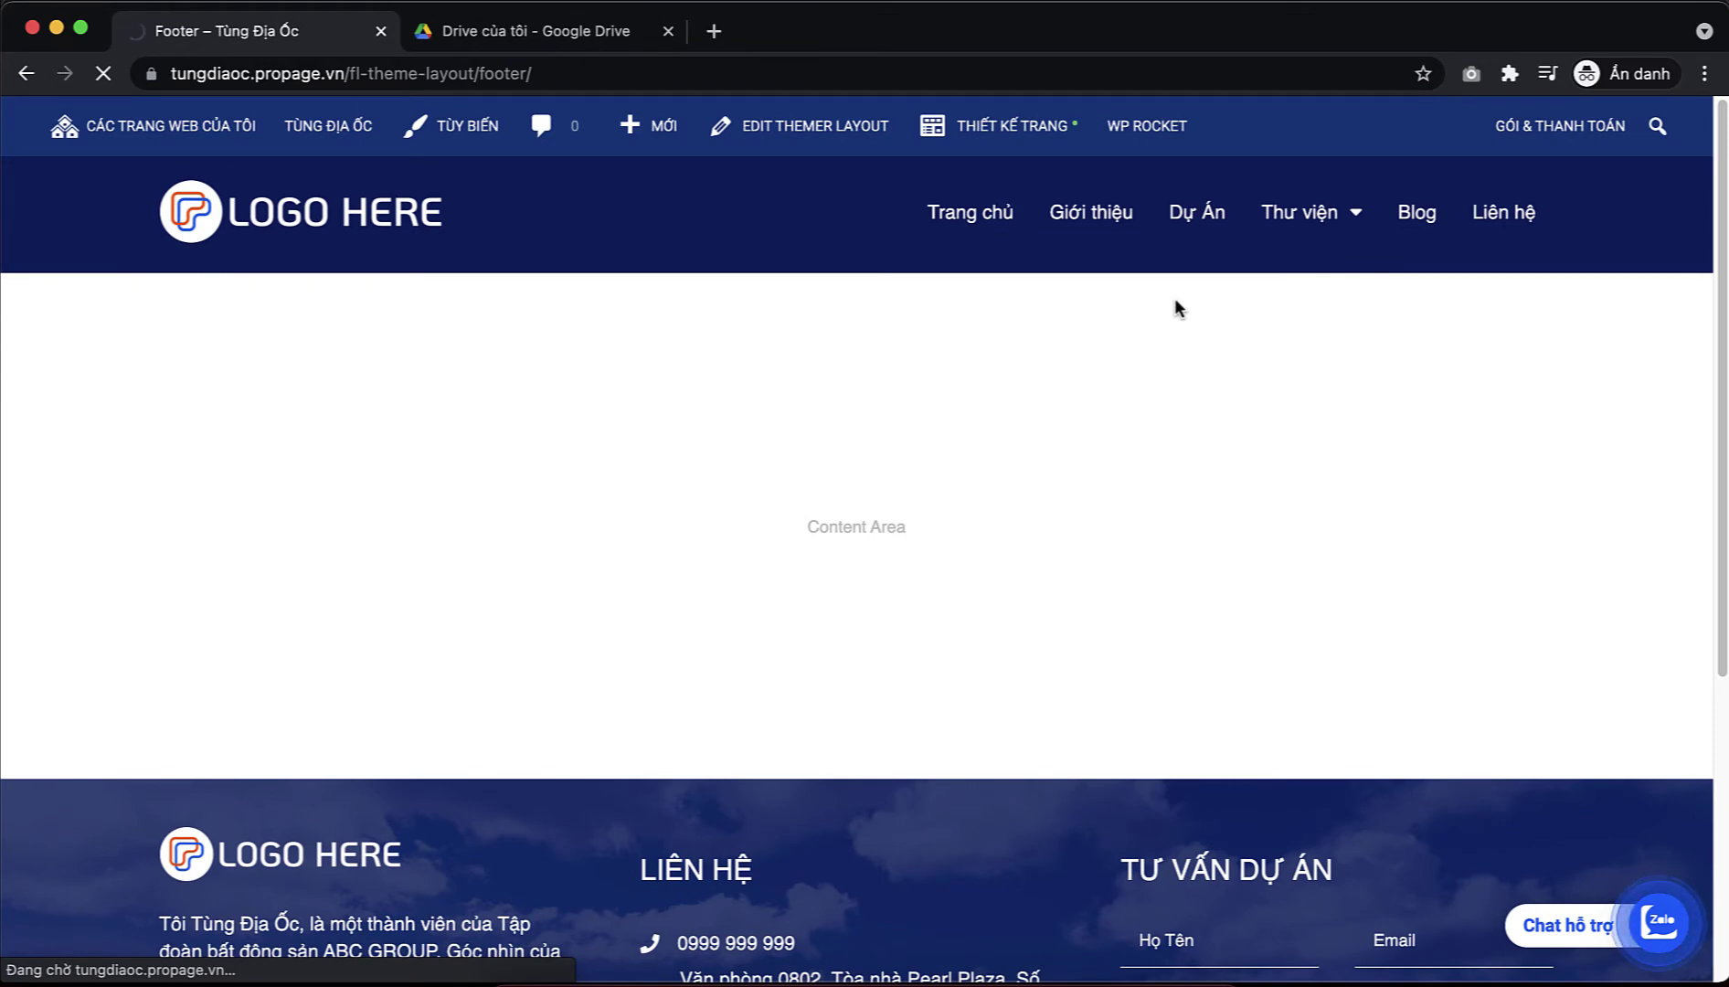
- Go to the home page and open Trang chủ in the page builder
scroll(765, 321, down, 2)
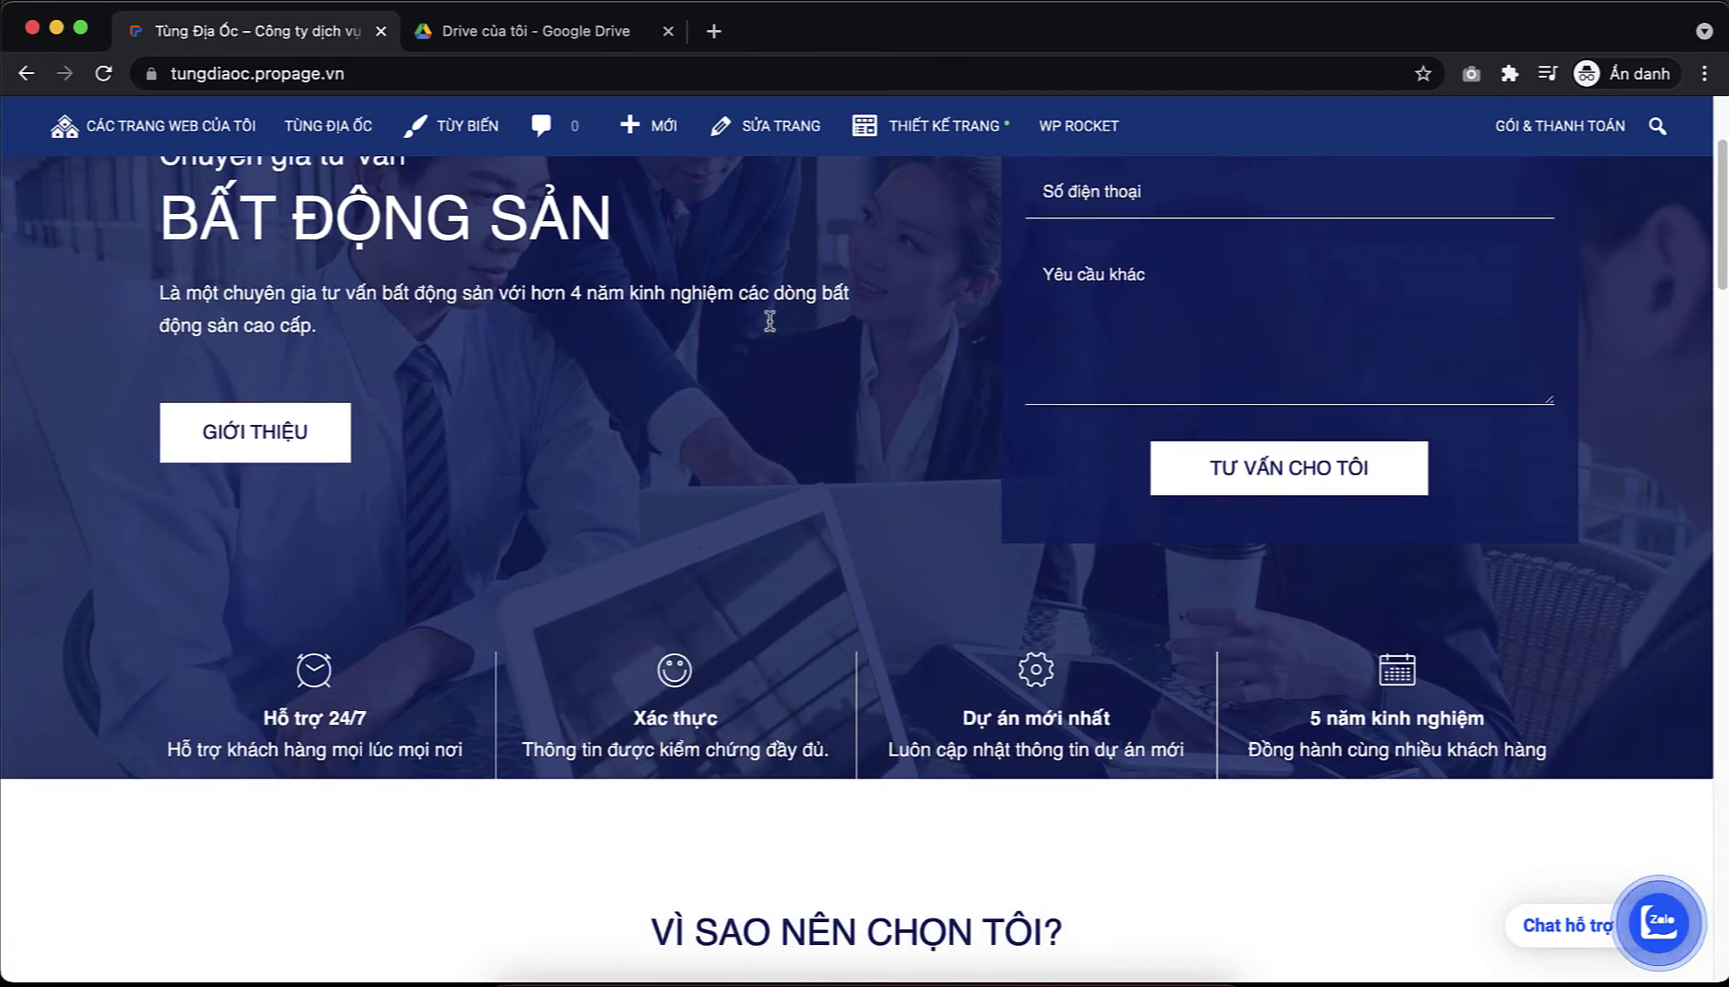
scroll(768, 322, up, 3)
scroll(773, 322, down, 8)
mouse_move(960, 139)
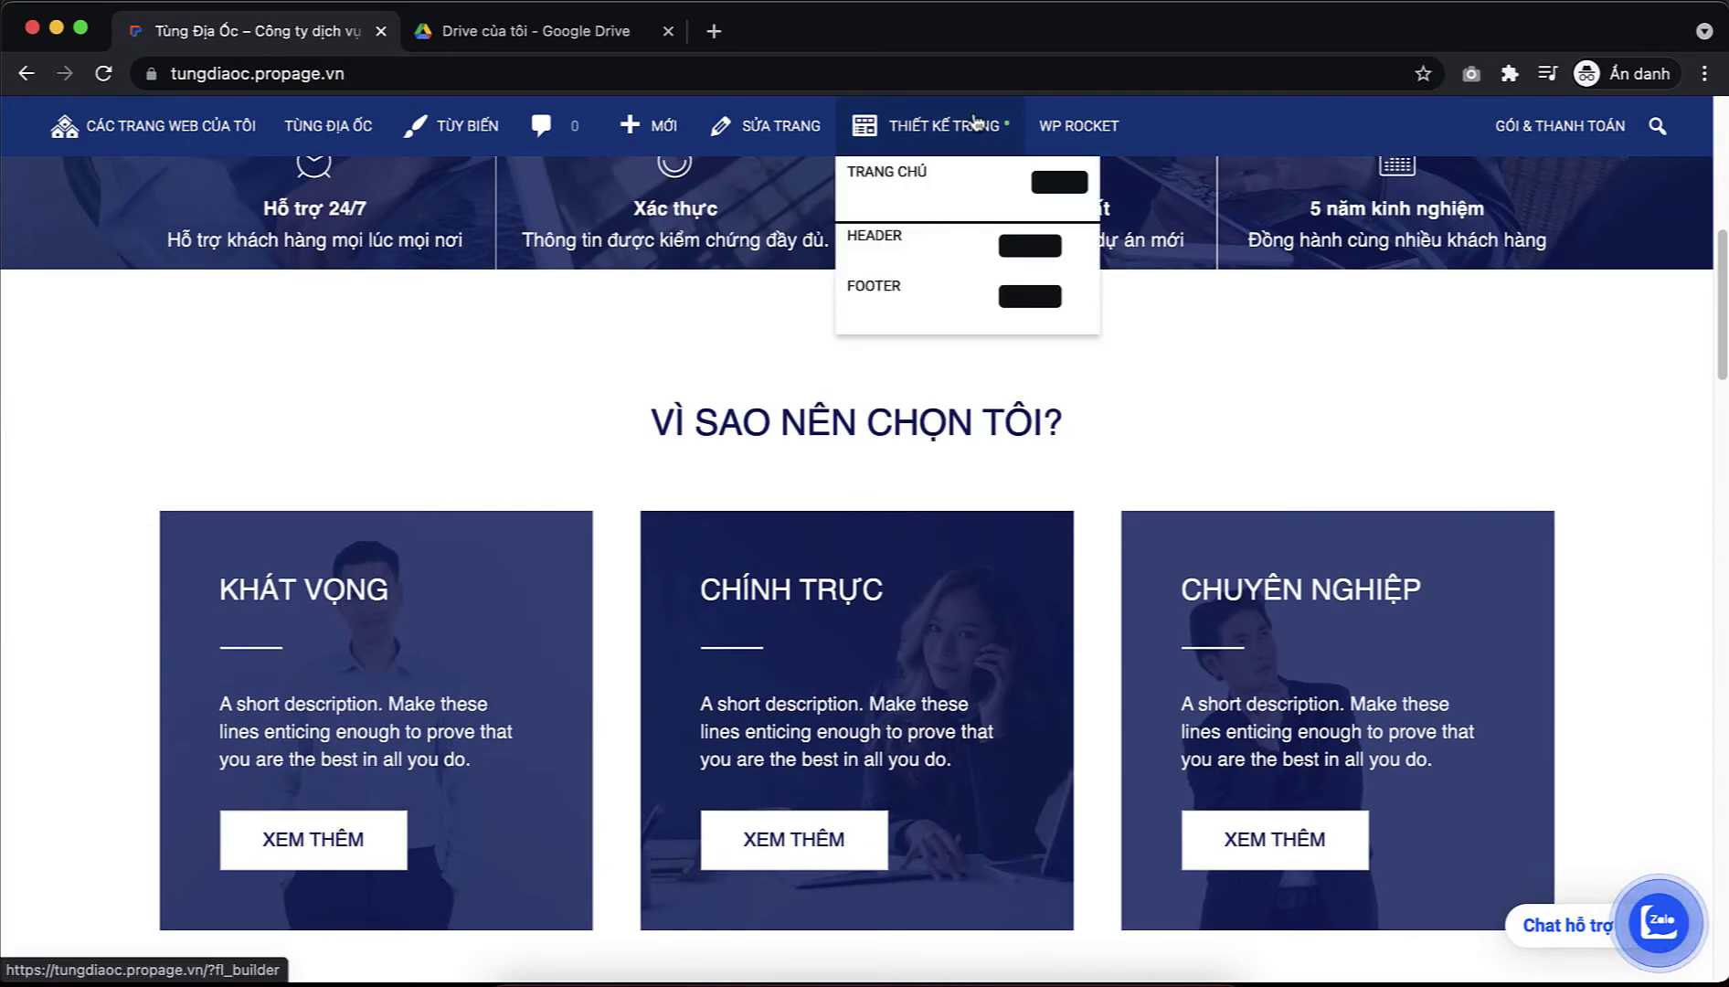
click(900, 190)
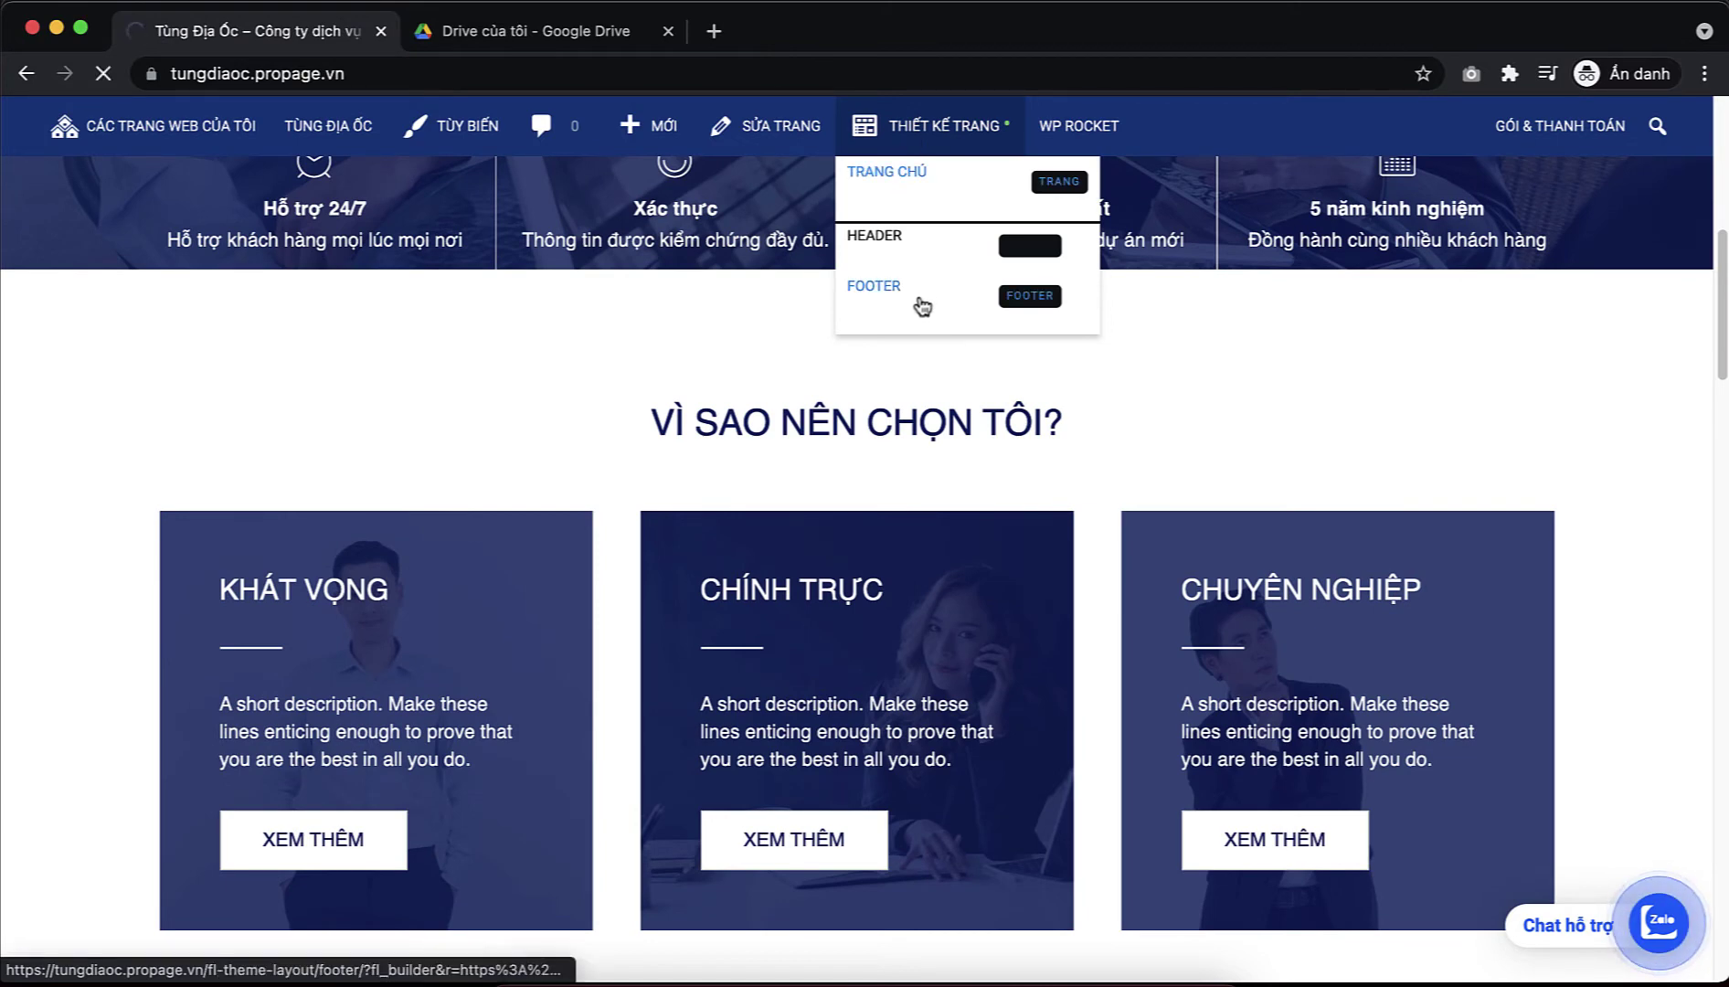
- View the column settings of the KHÁT VỌNG box and close them without saving
scroll(521, 402, down, 15)
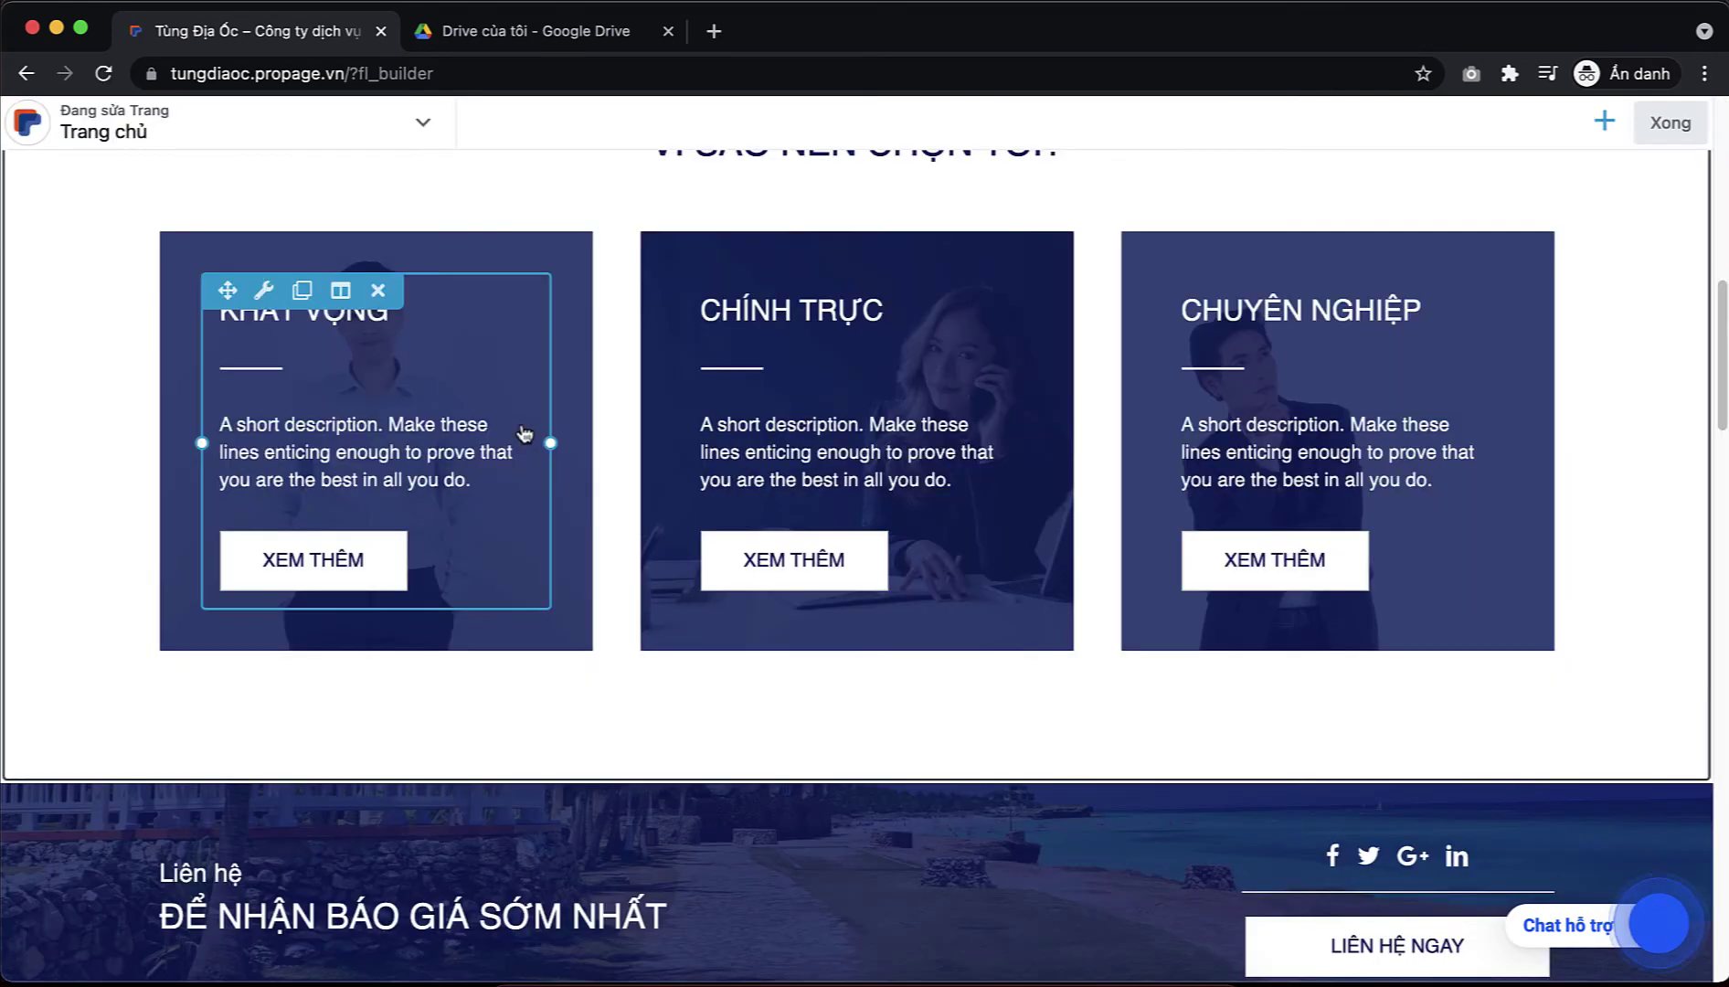
scroll(521, 403, down, 2)
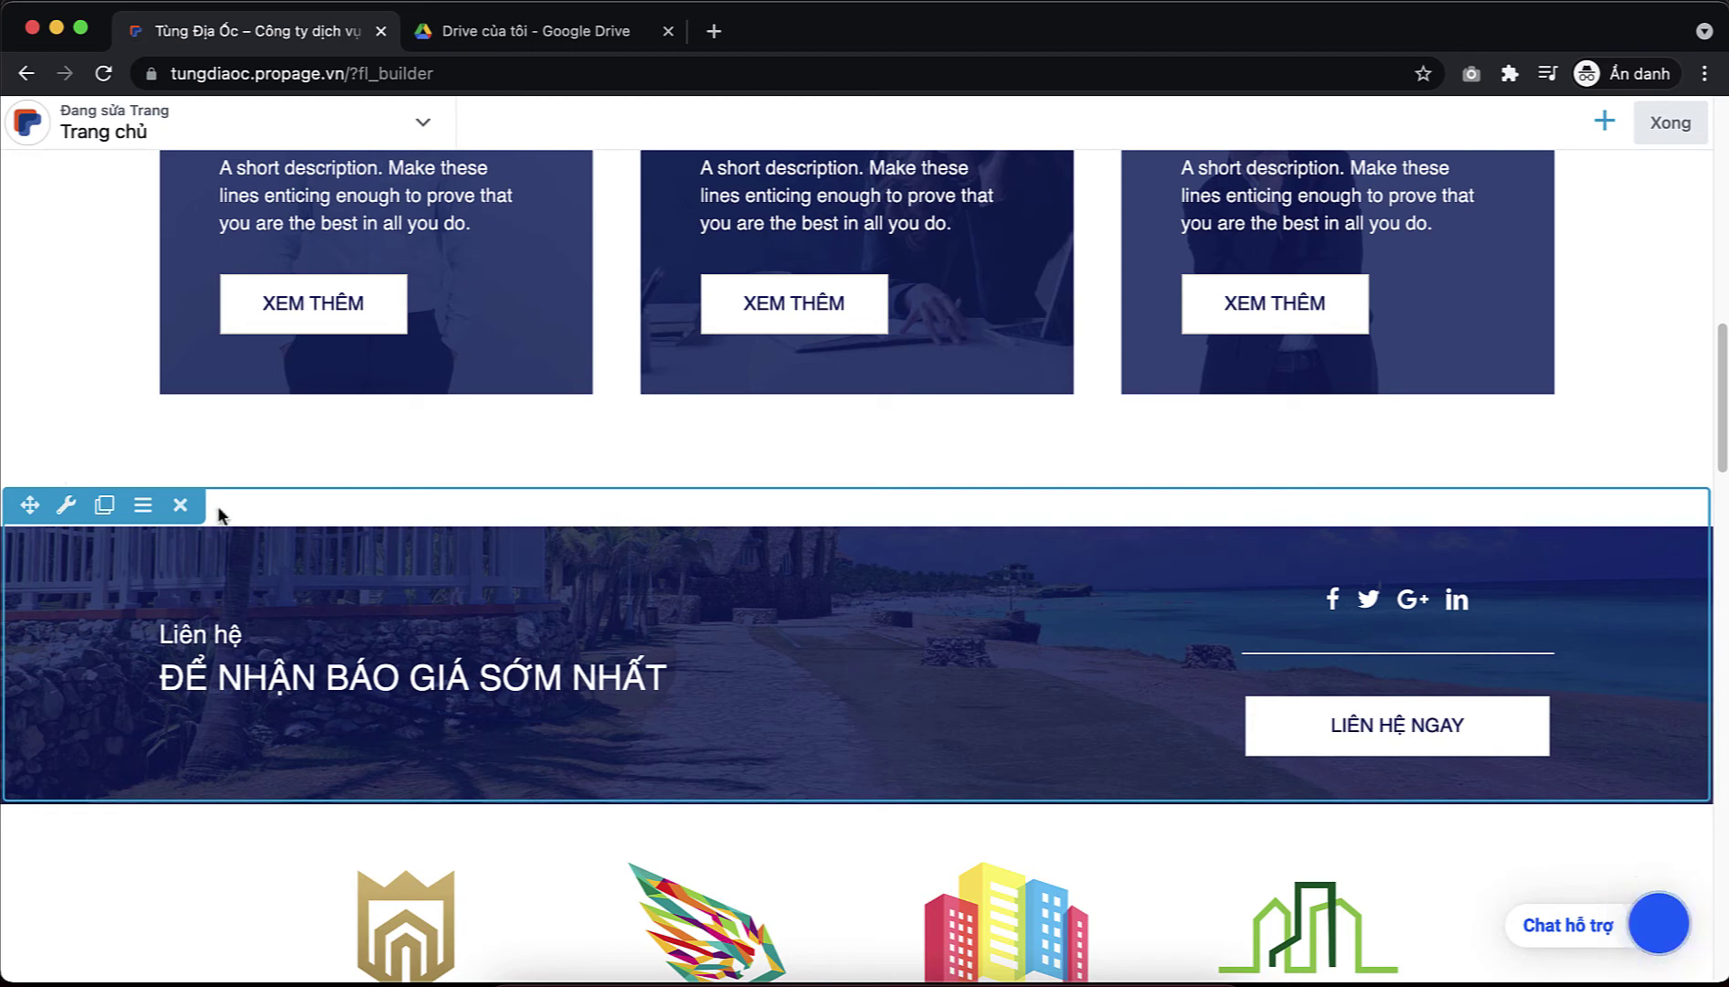
scroll(221, 512, up, 5)
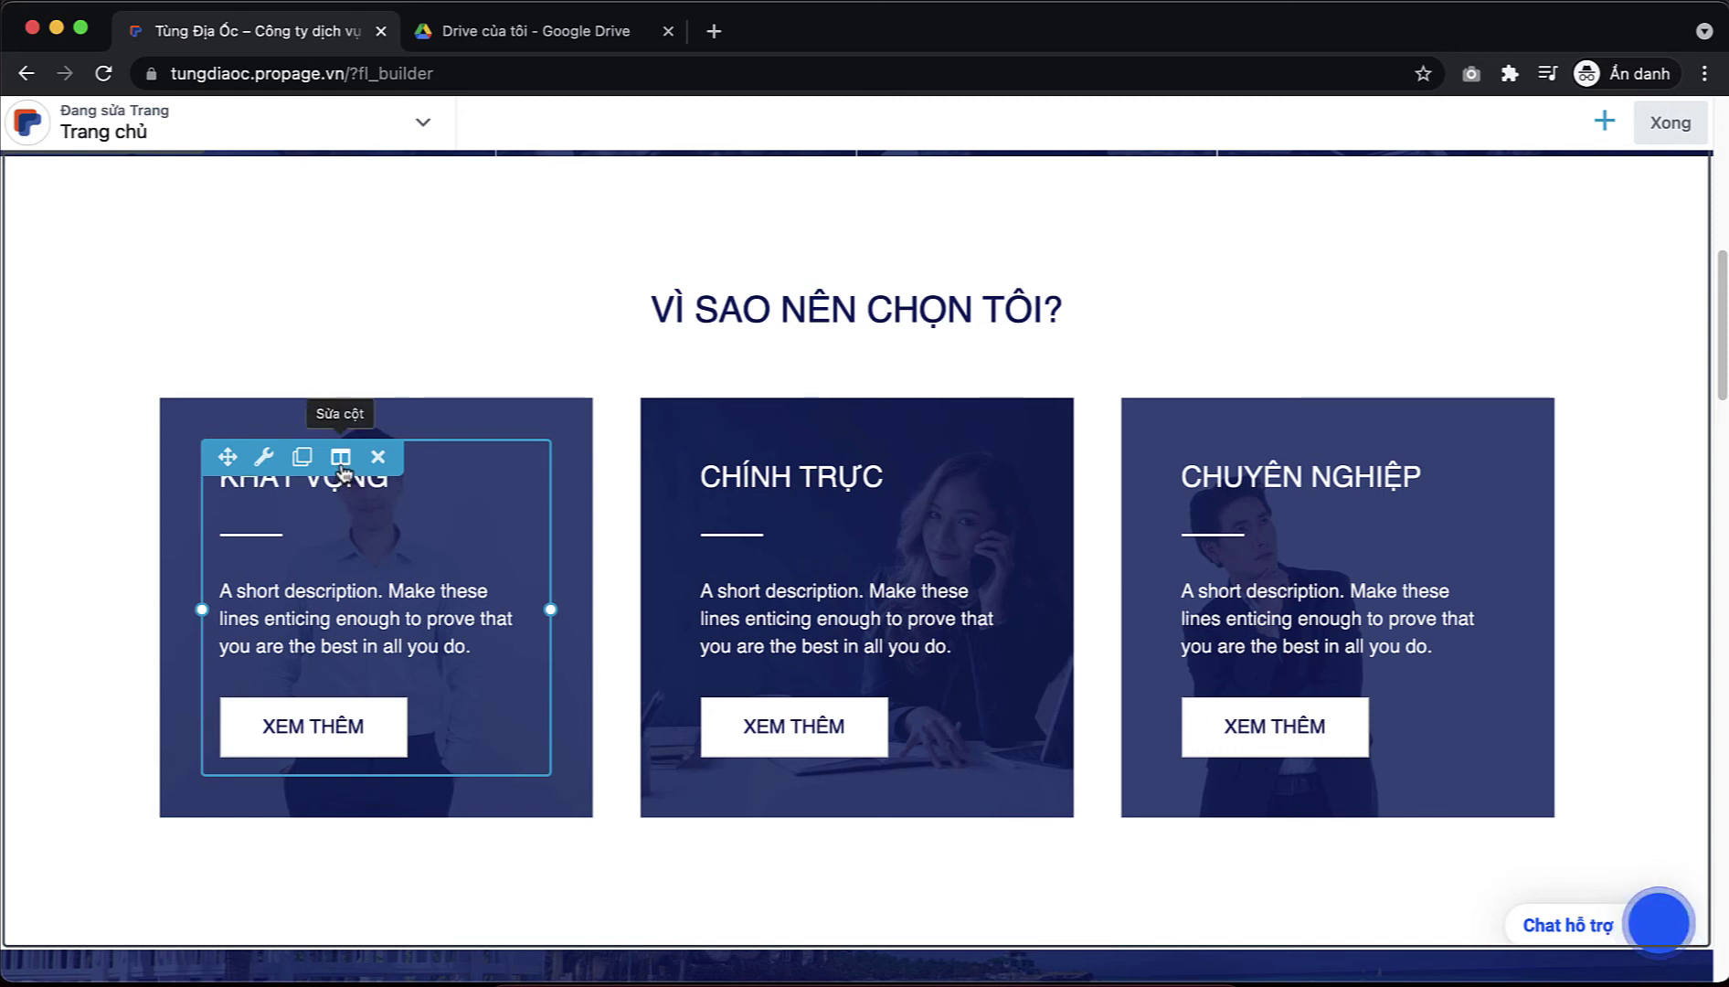
mouse_move(342, 469)
click(416, 499)
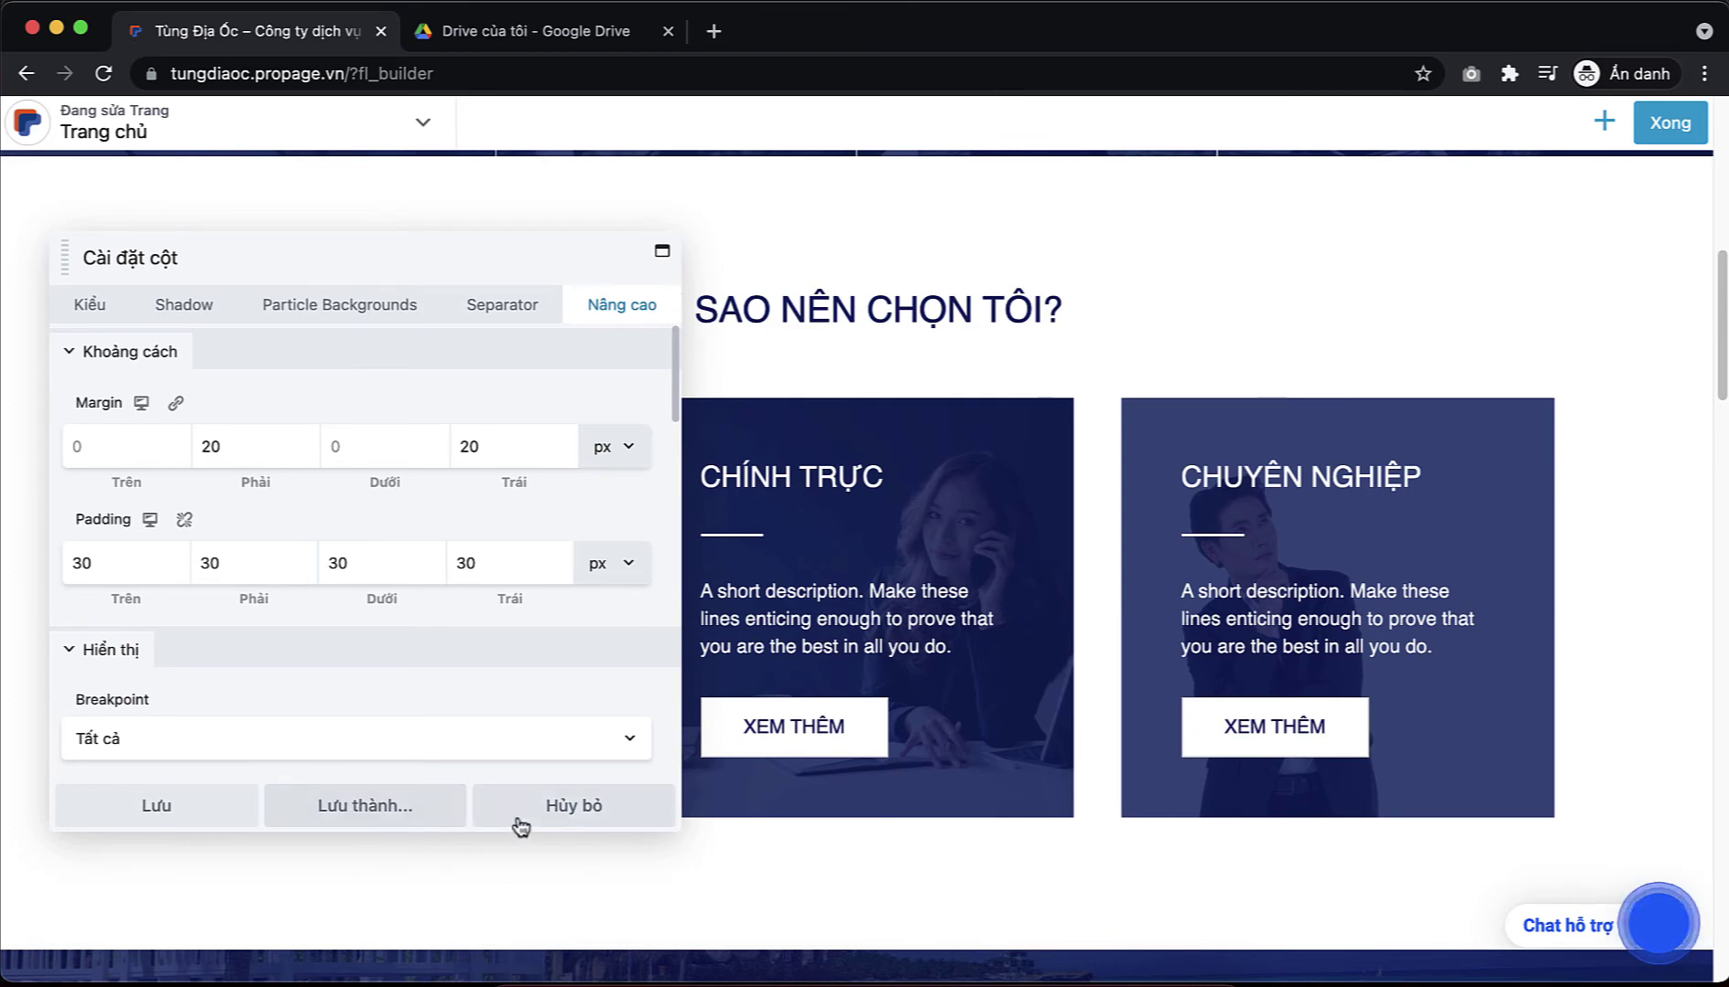
click(571, 821)
- Start saving the "Liên hệ ĐỂ NHẬN BÁO GIÁ SỚM NHẤT" row for reuse and name it "Call to action"
scroll(573, 489, down, 5)
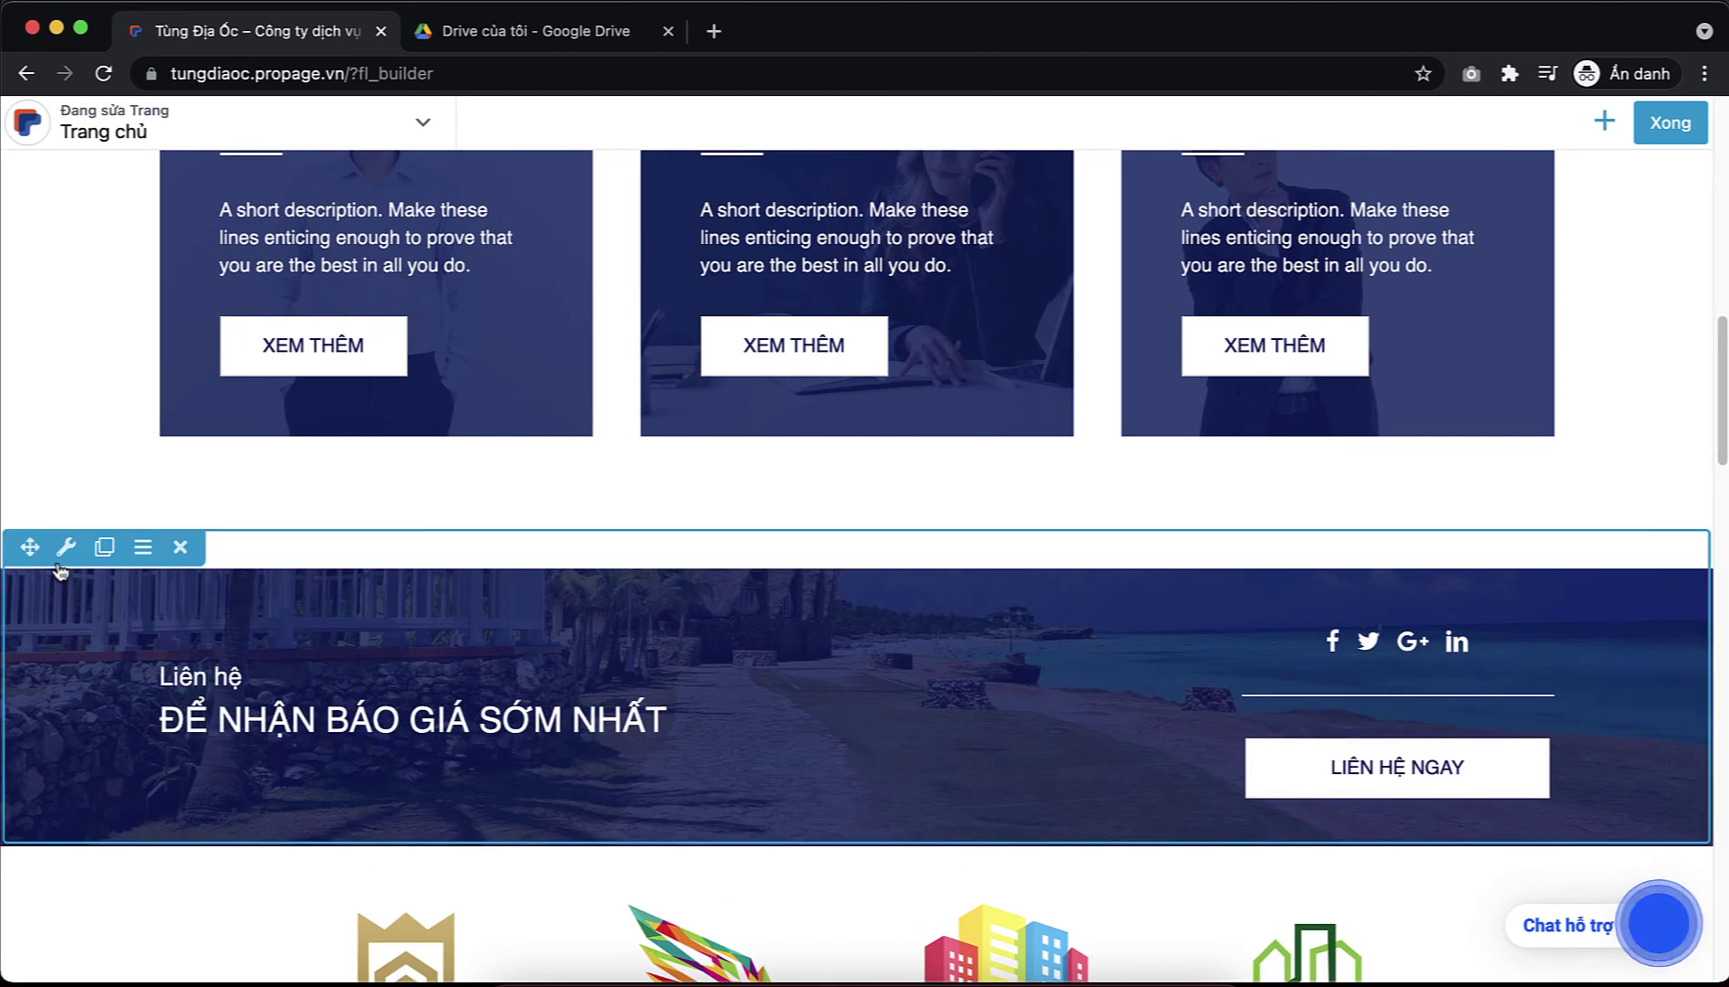
click(65, 549)
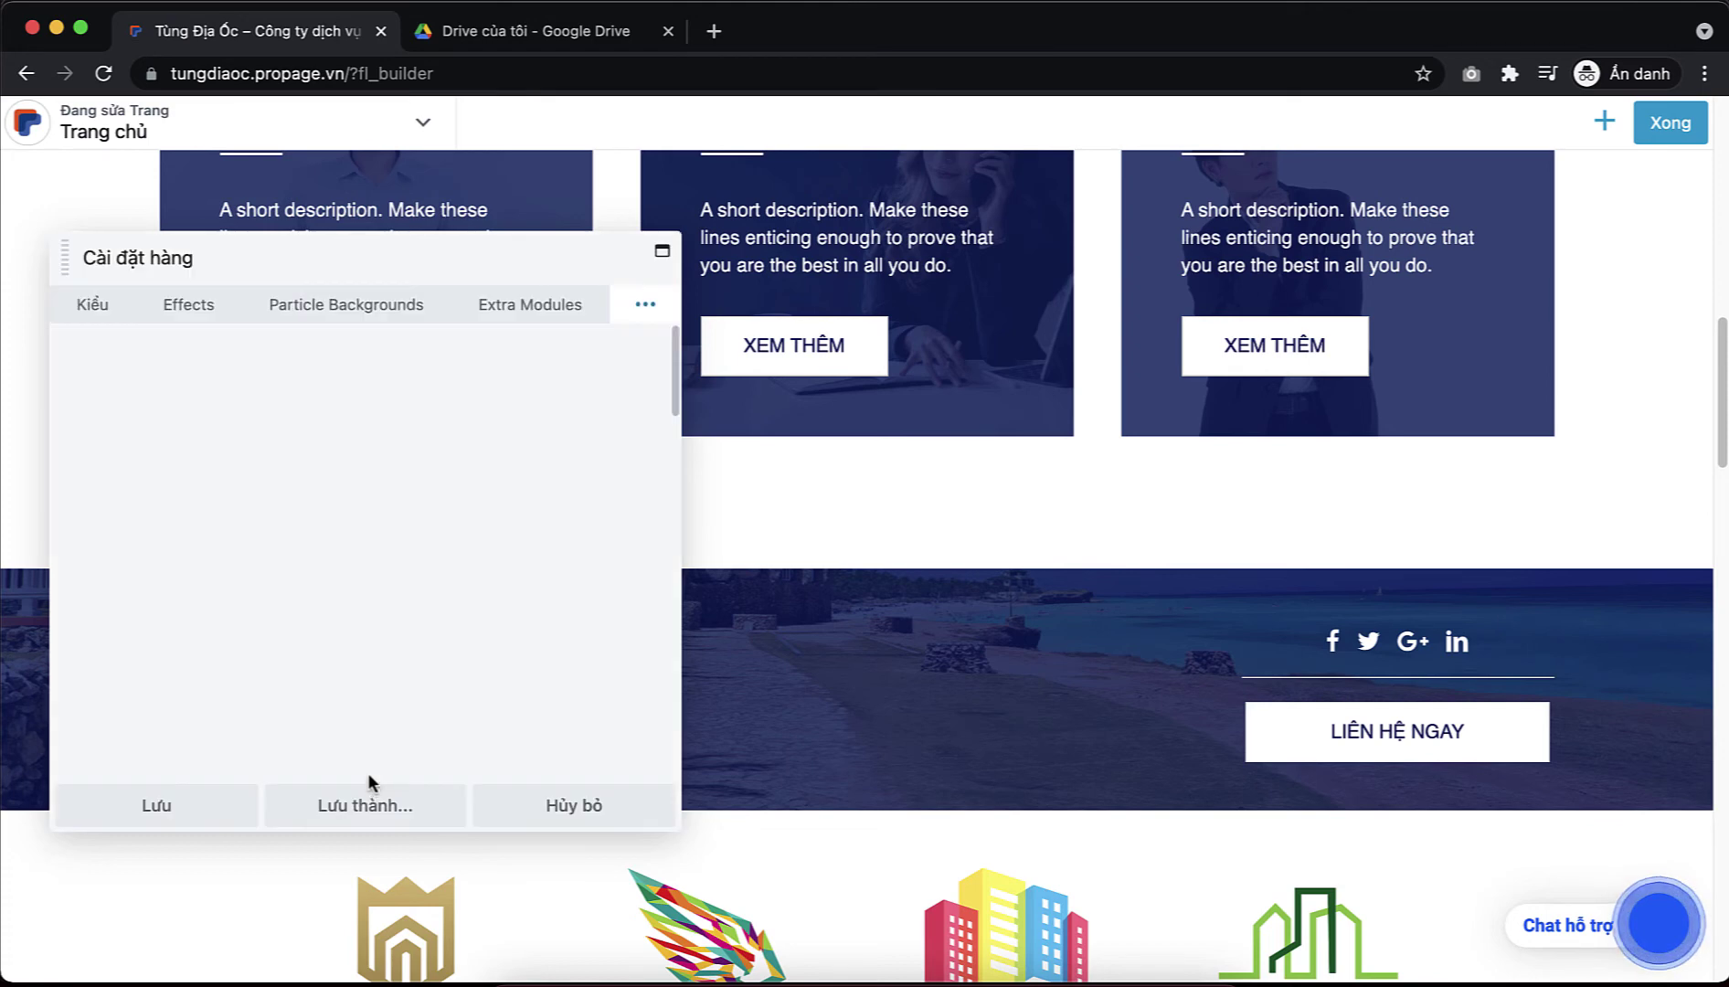
click(387, 810)
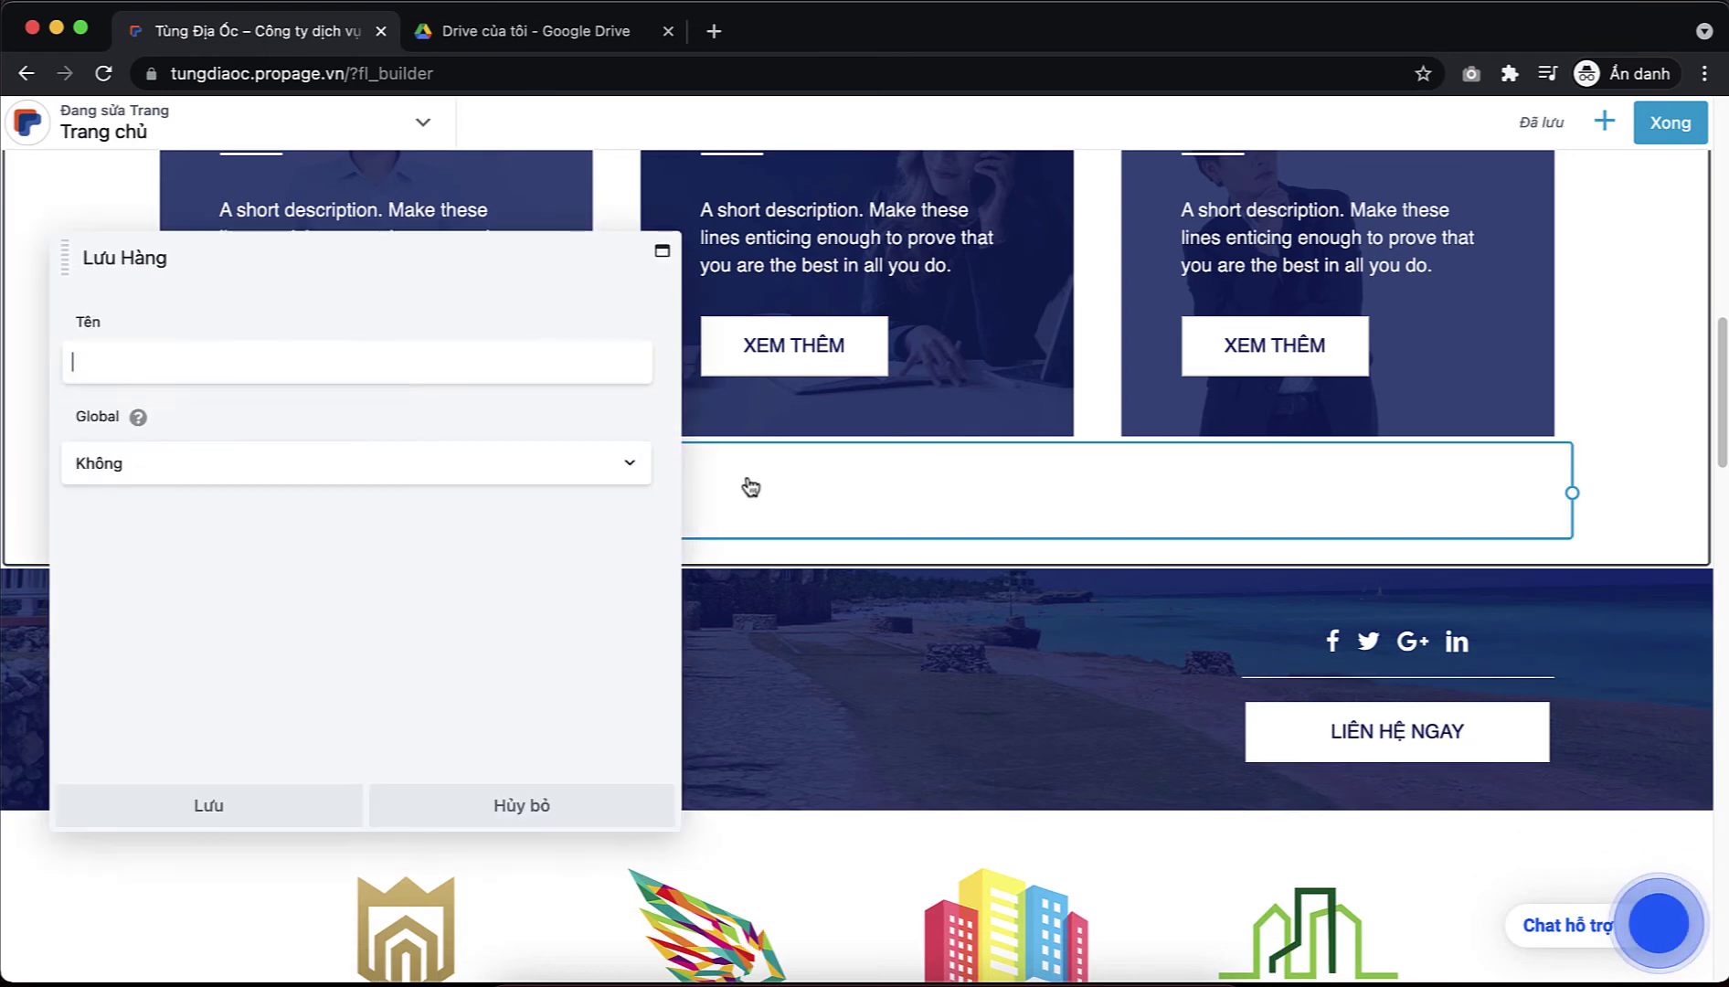
drag(240, 228, 1051, 275)
click(910, 365)
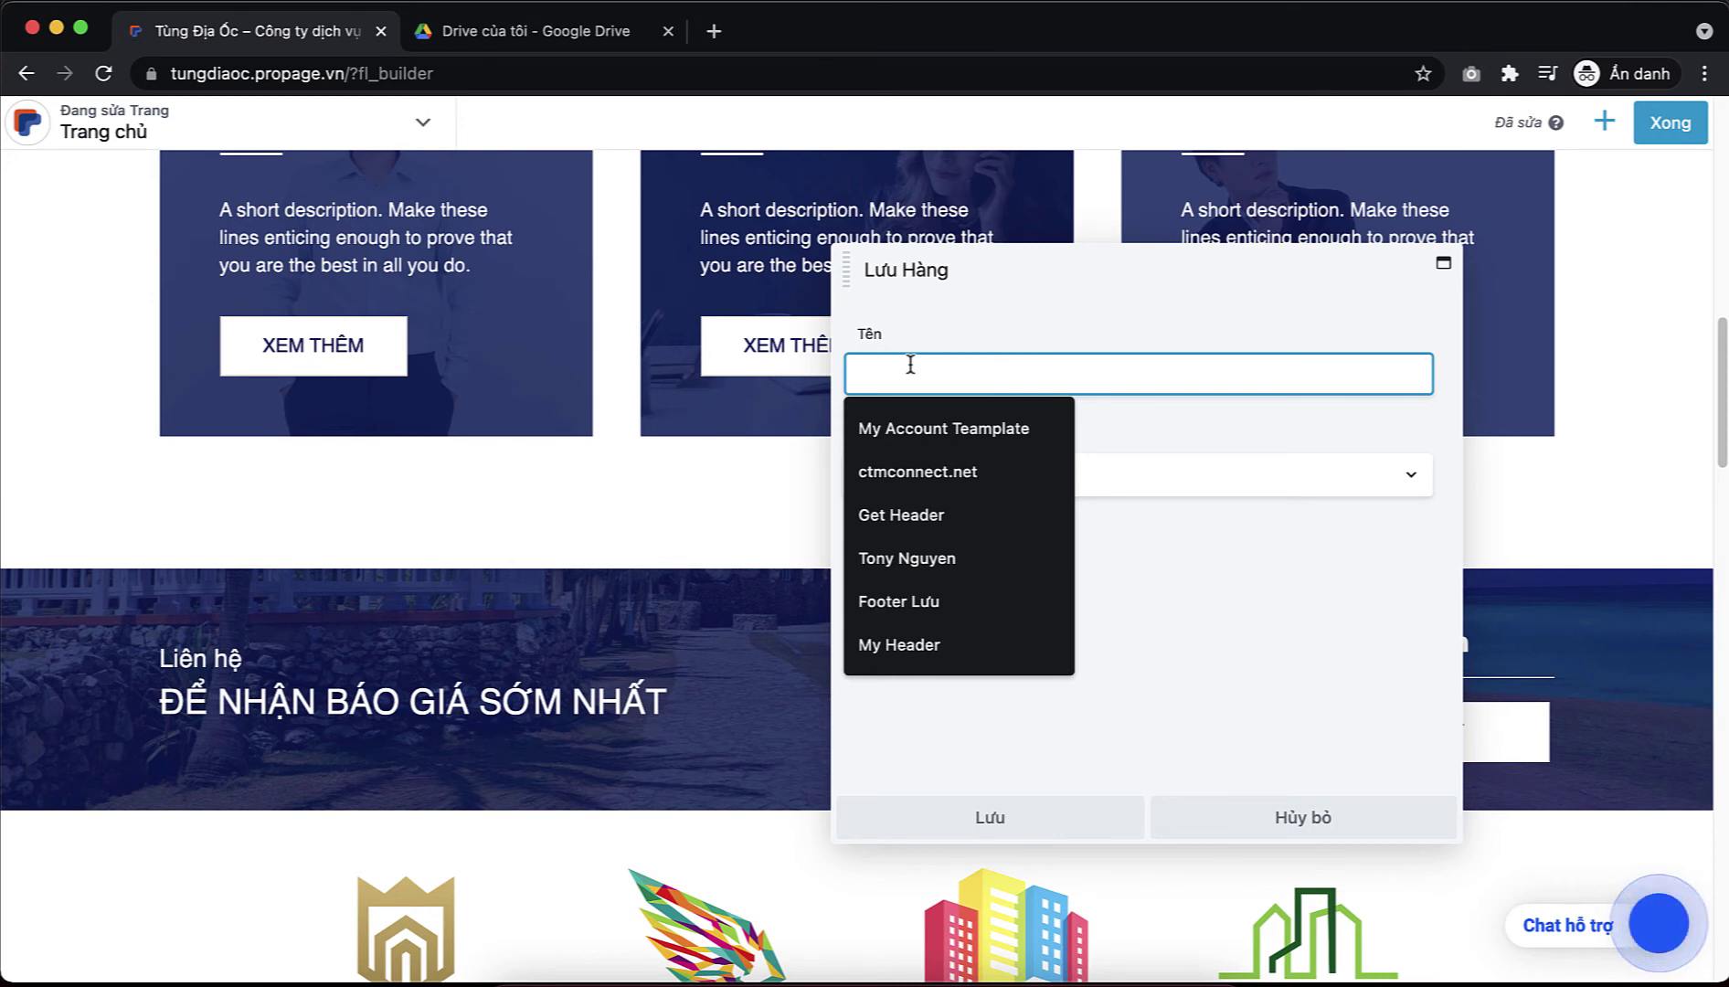
text(K)
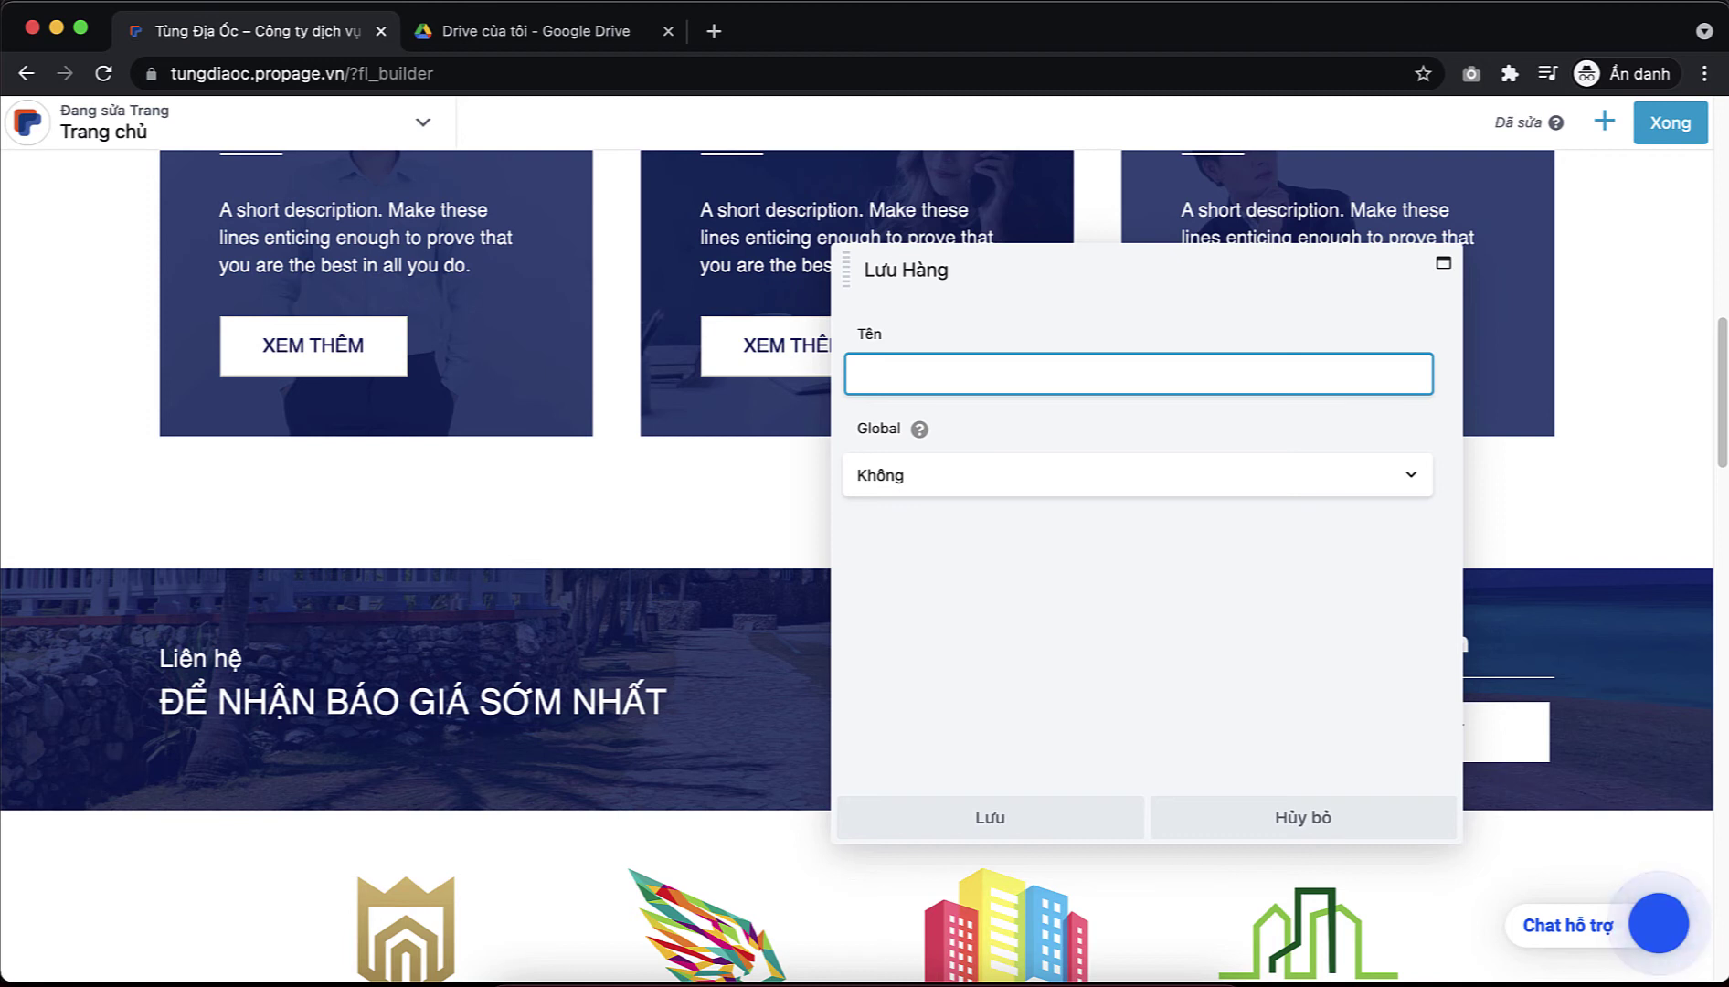
text(Call to)
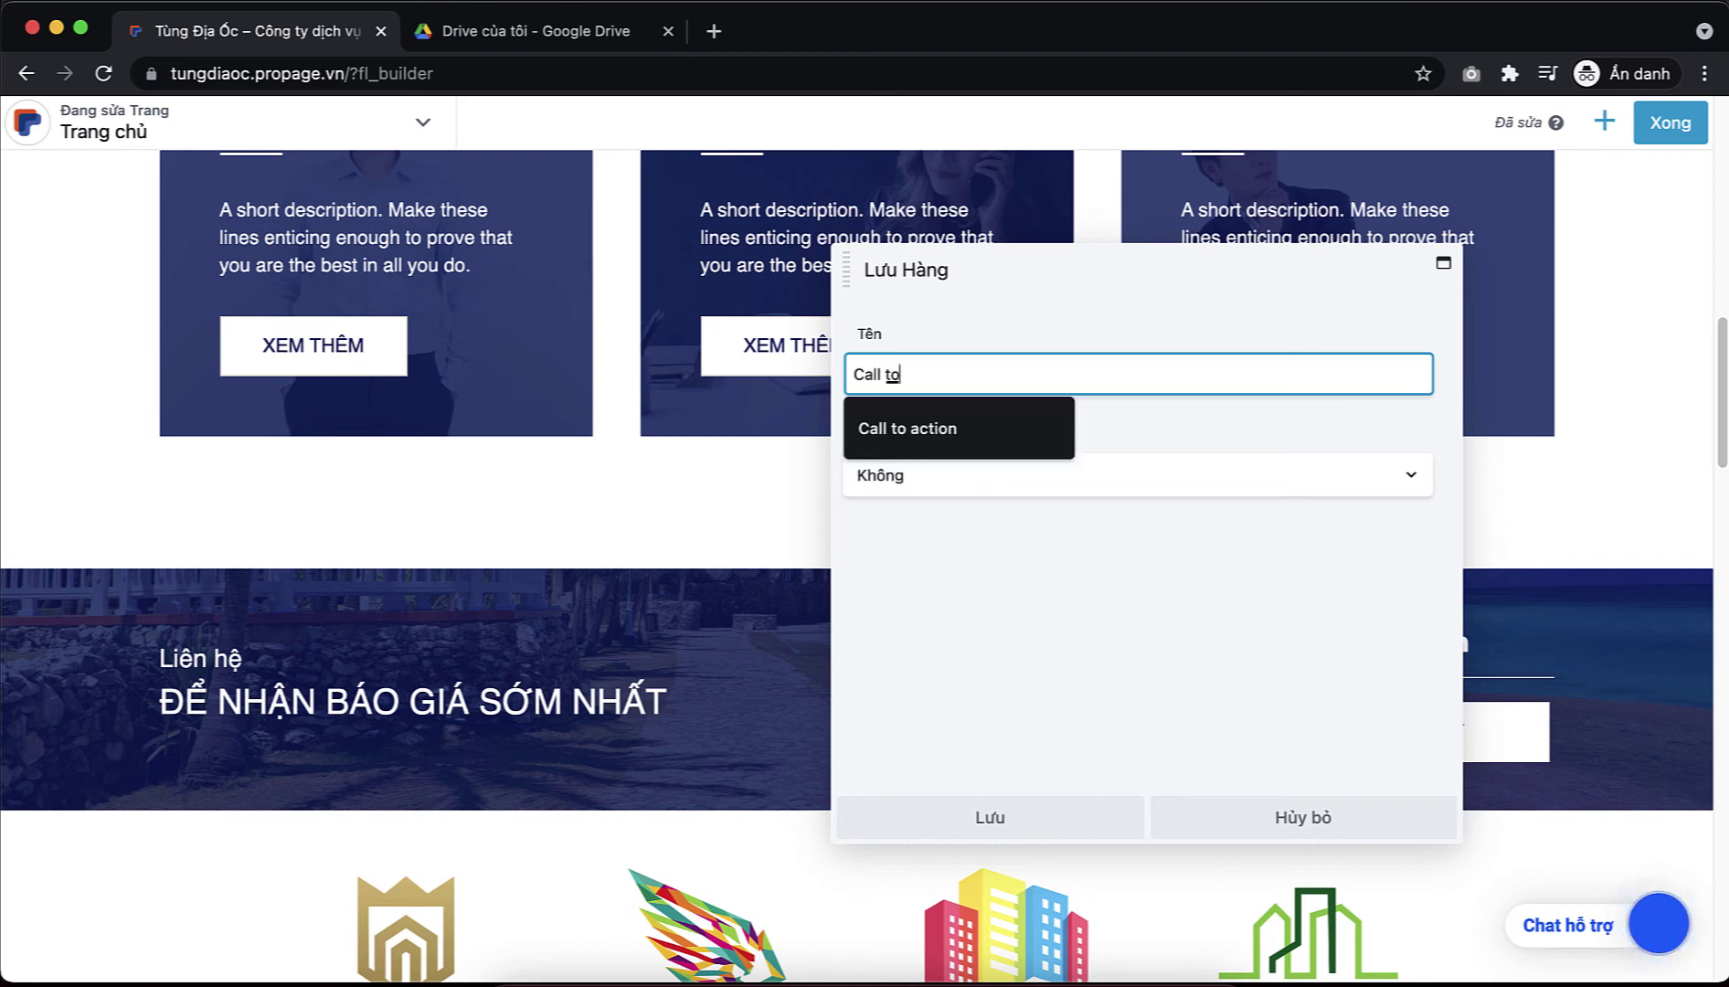
text( action)
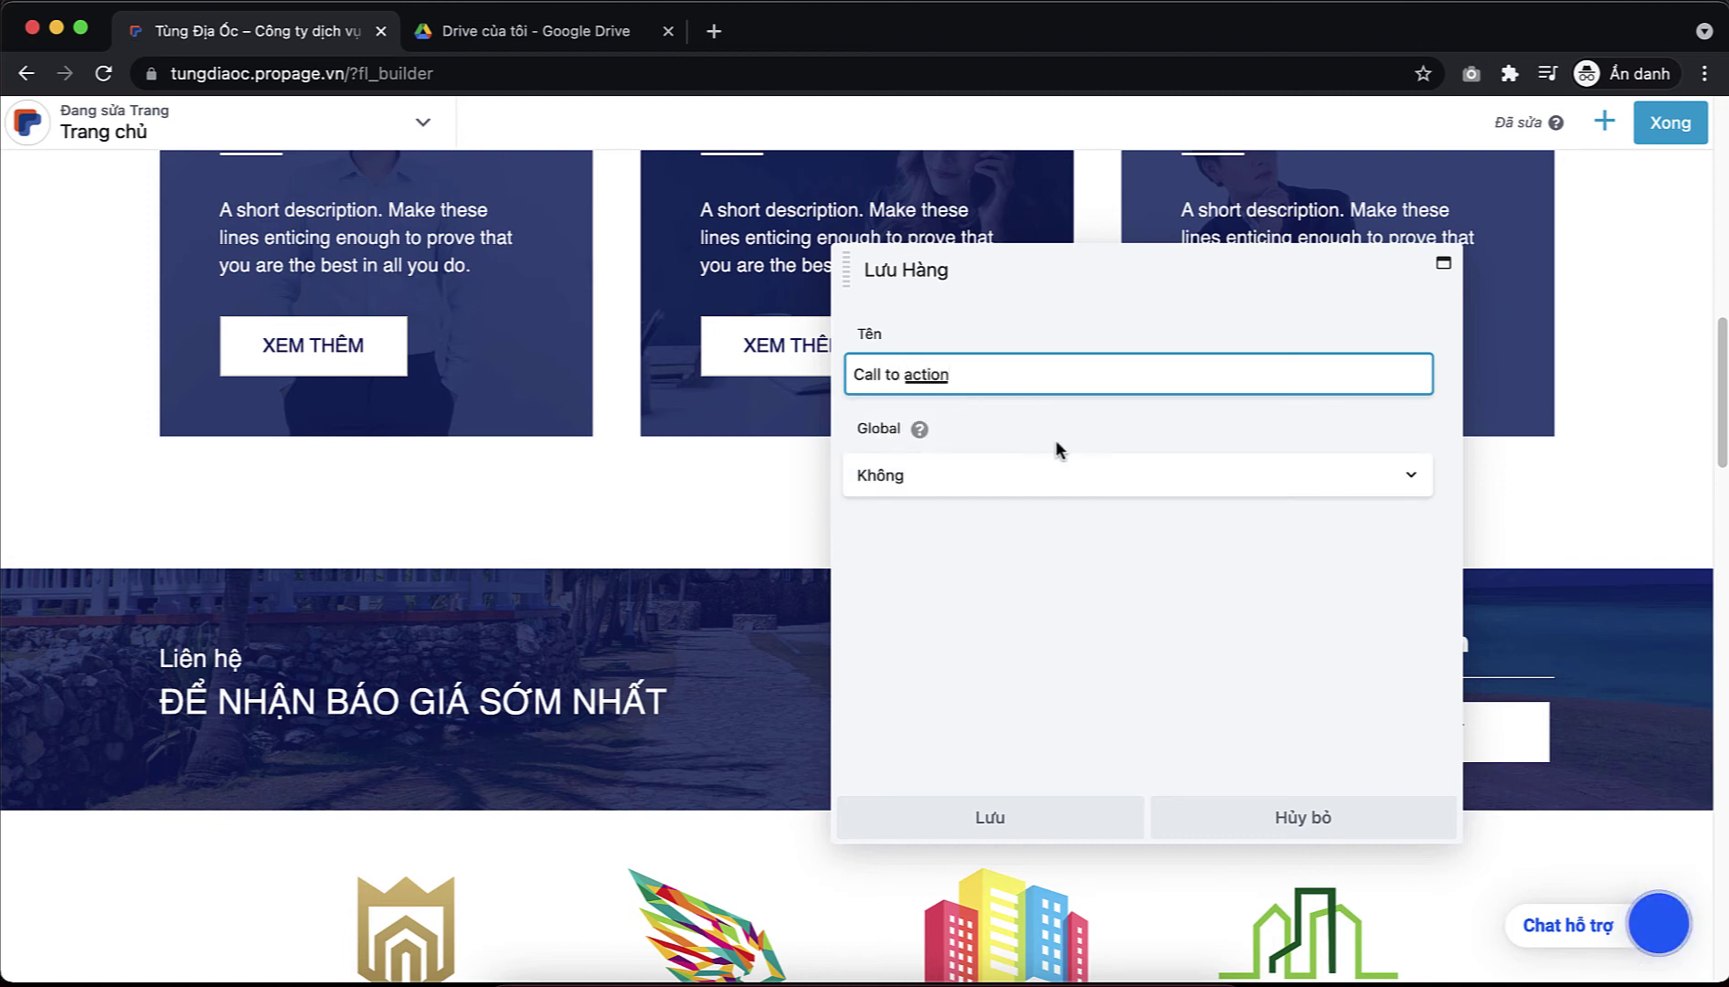
- Keep the Global option at Không for the Call to action row and save it to the library
click(1074, 444)
drag(1054, 270, 628, 226)
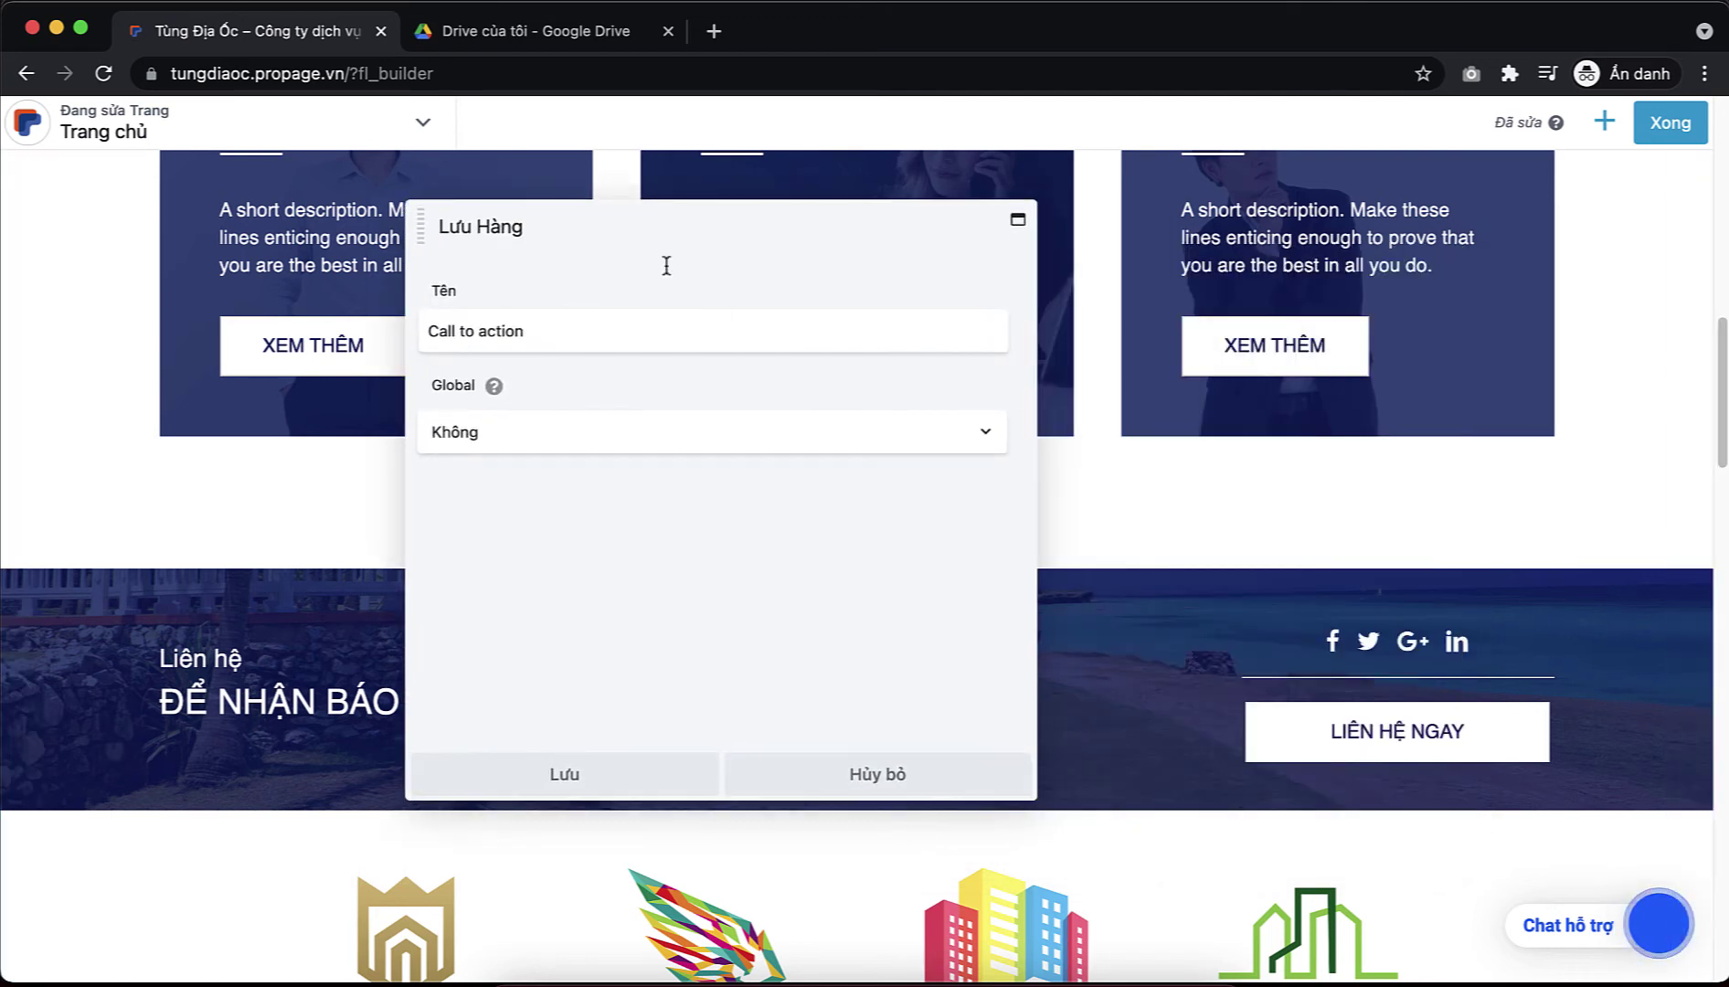
click(688, 434)
click(658, 457)
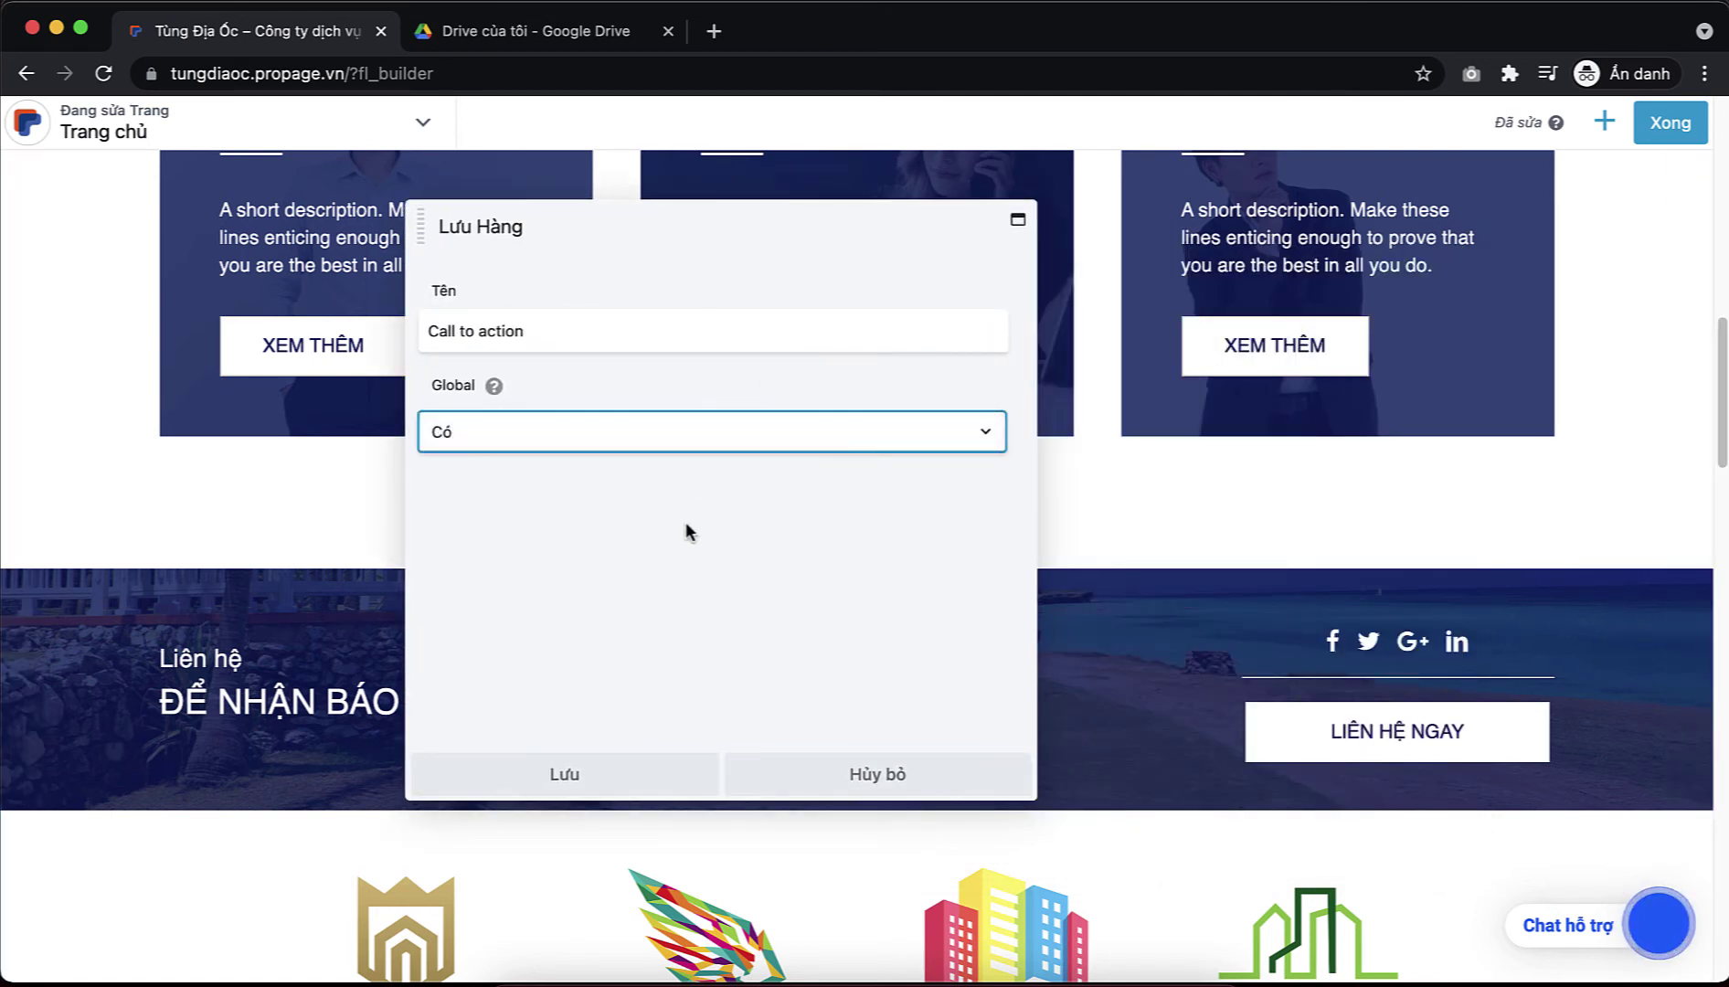
click(704, 437)
click(667, 409)
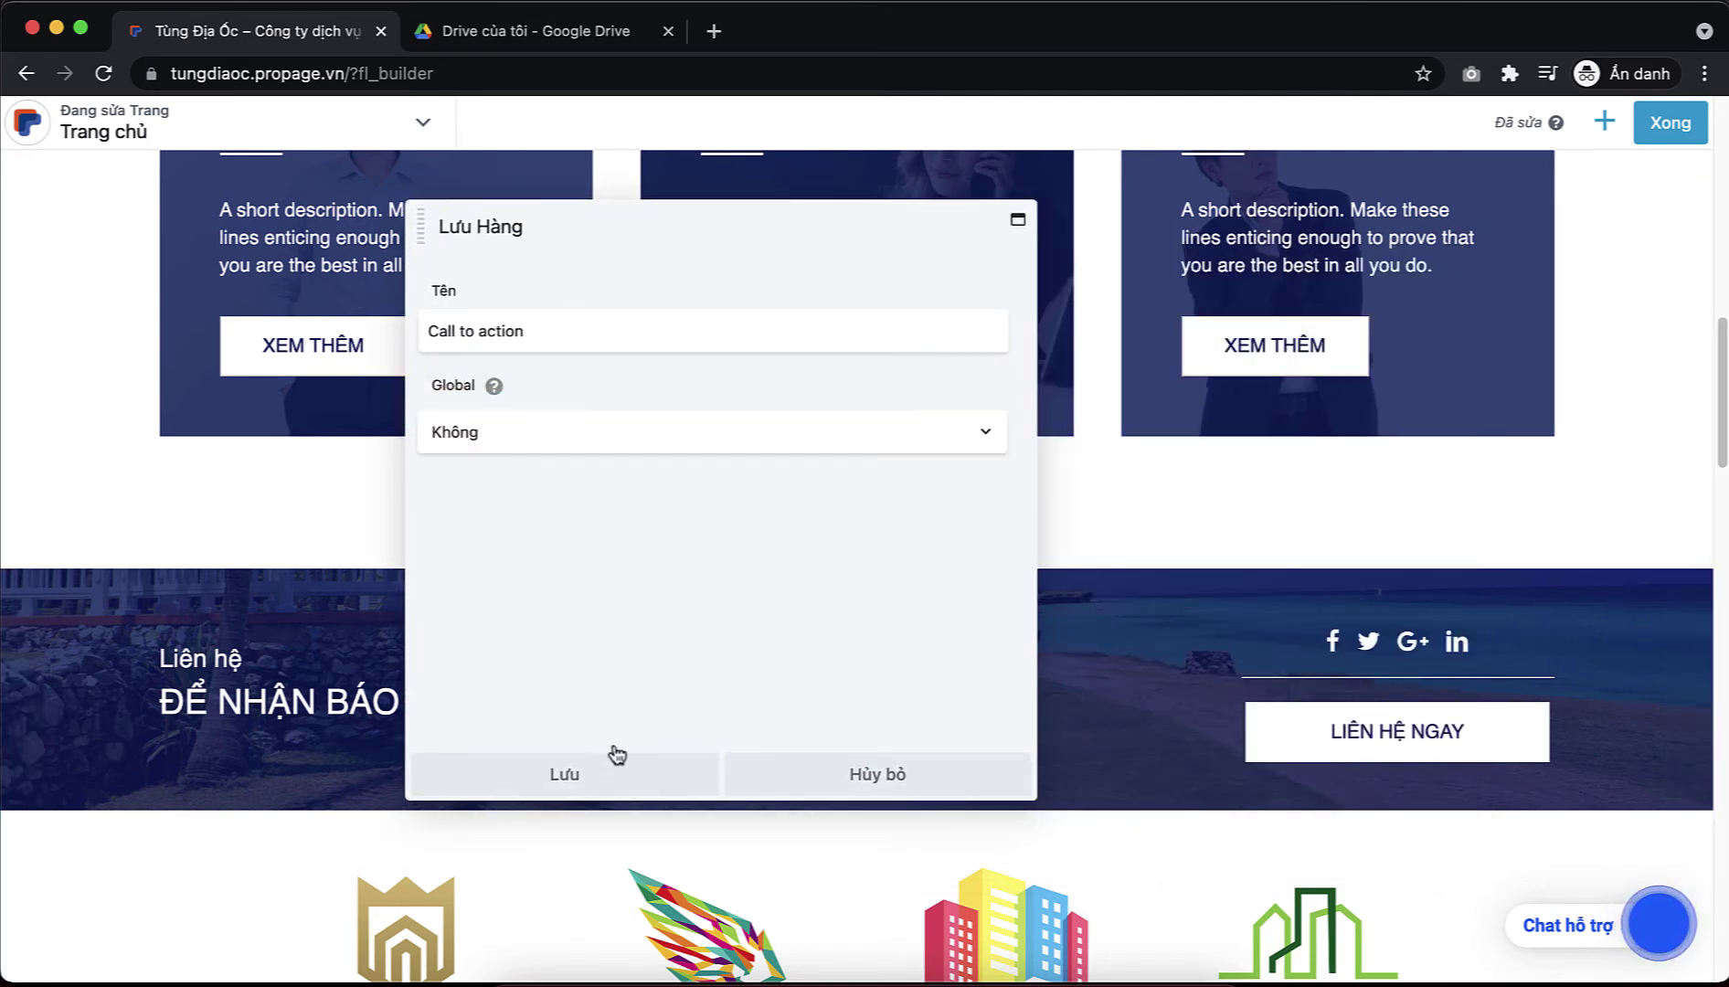
click(563, 775)
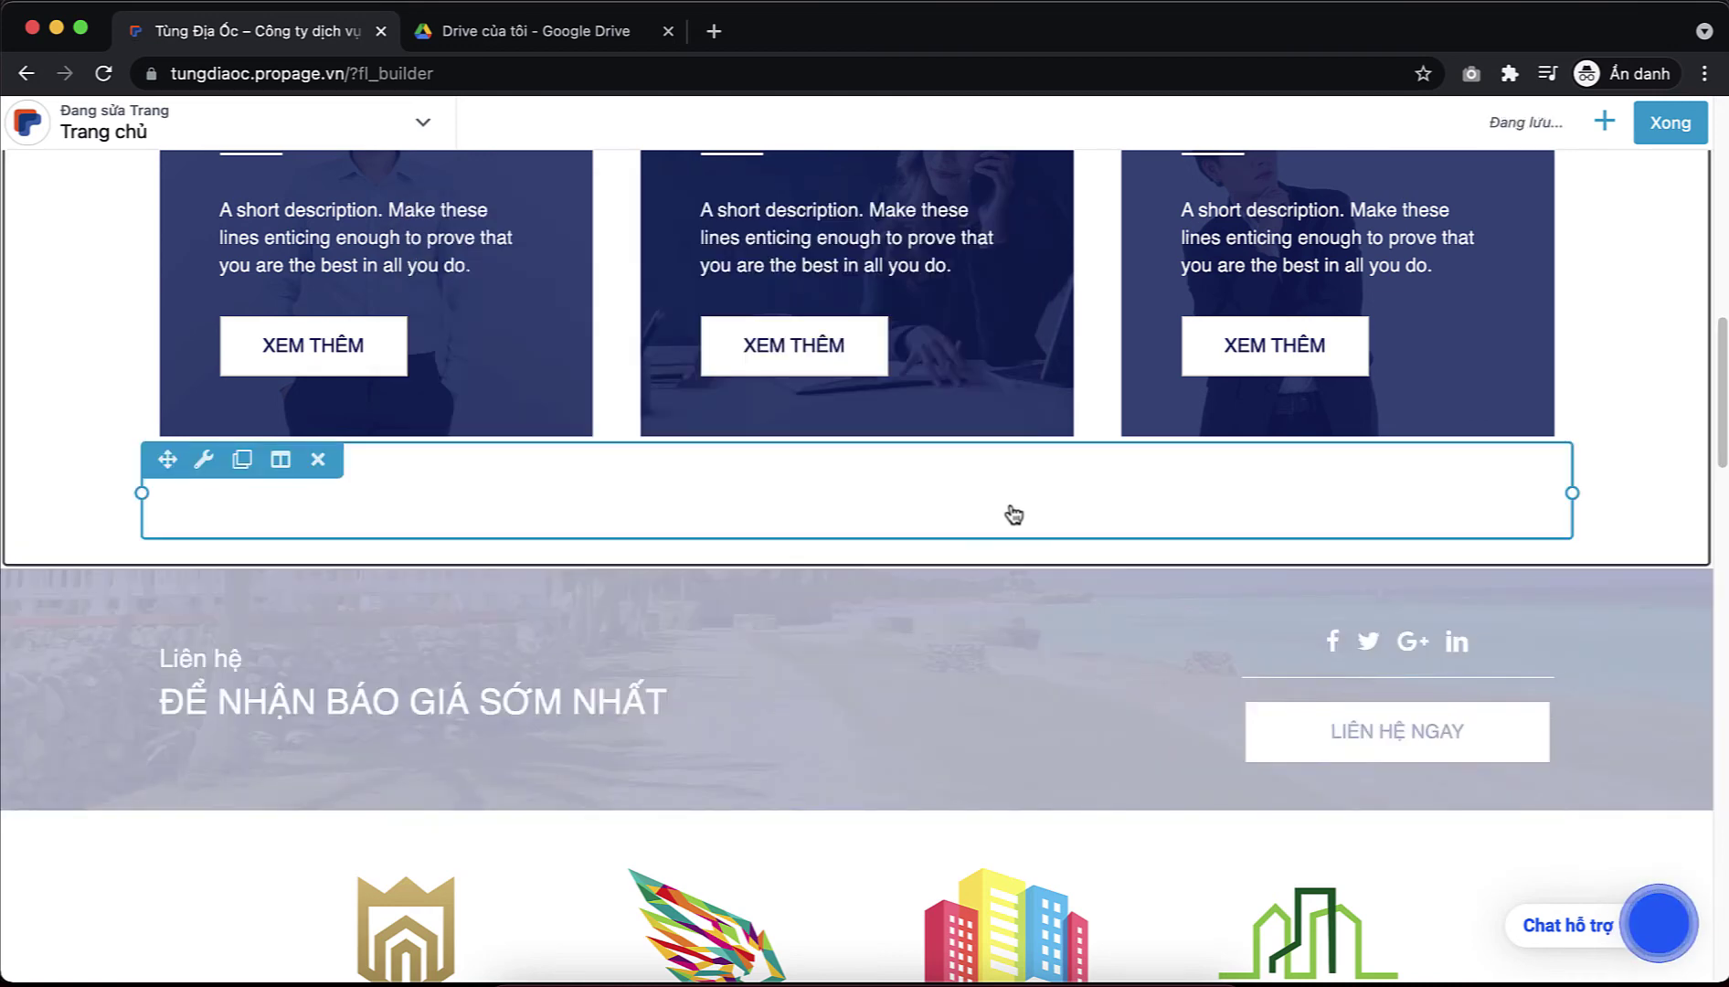
- Publish the home page changes and review the published page
click(1668, 124)
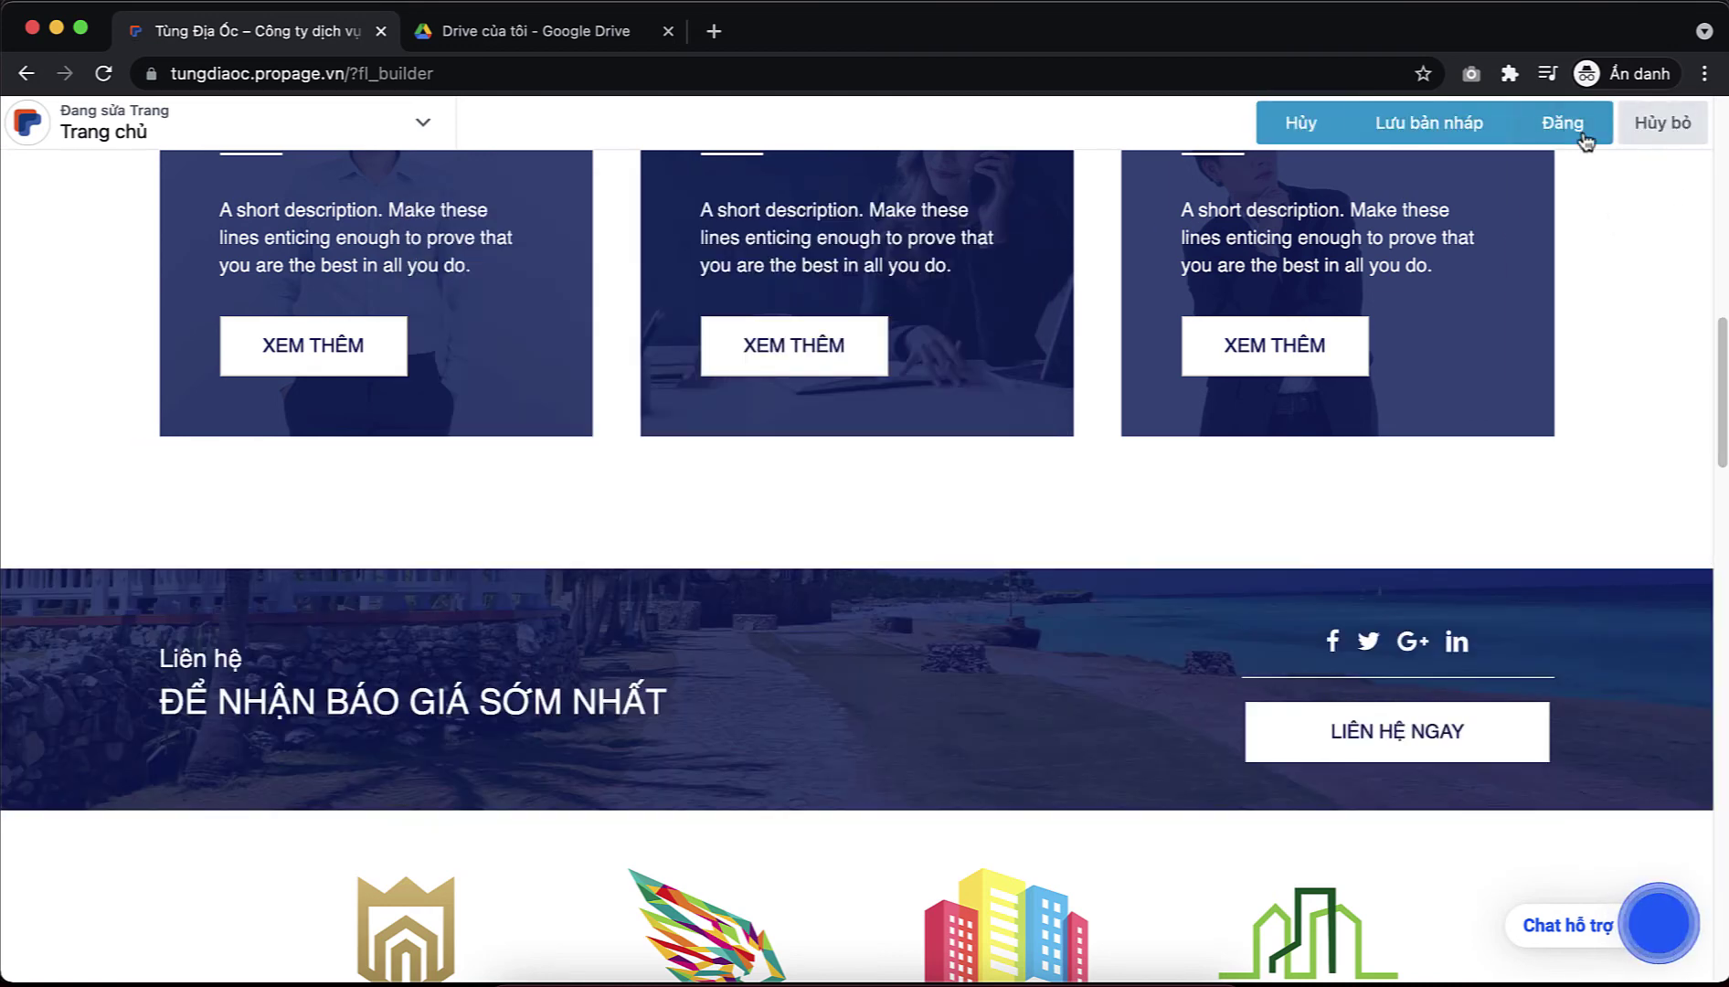
click(1582, 135)
scroll(1227, 329, down, 5)
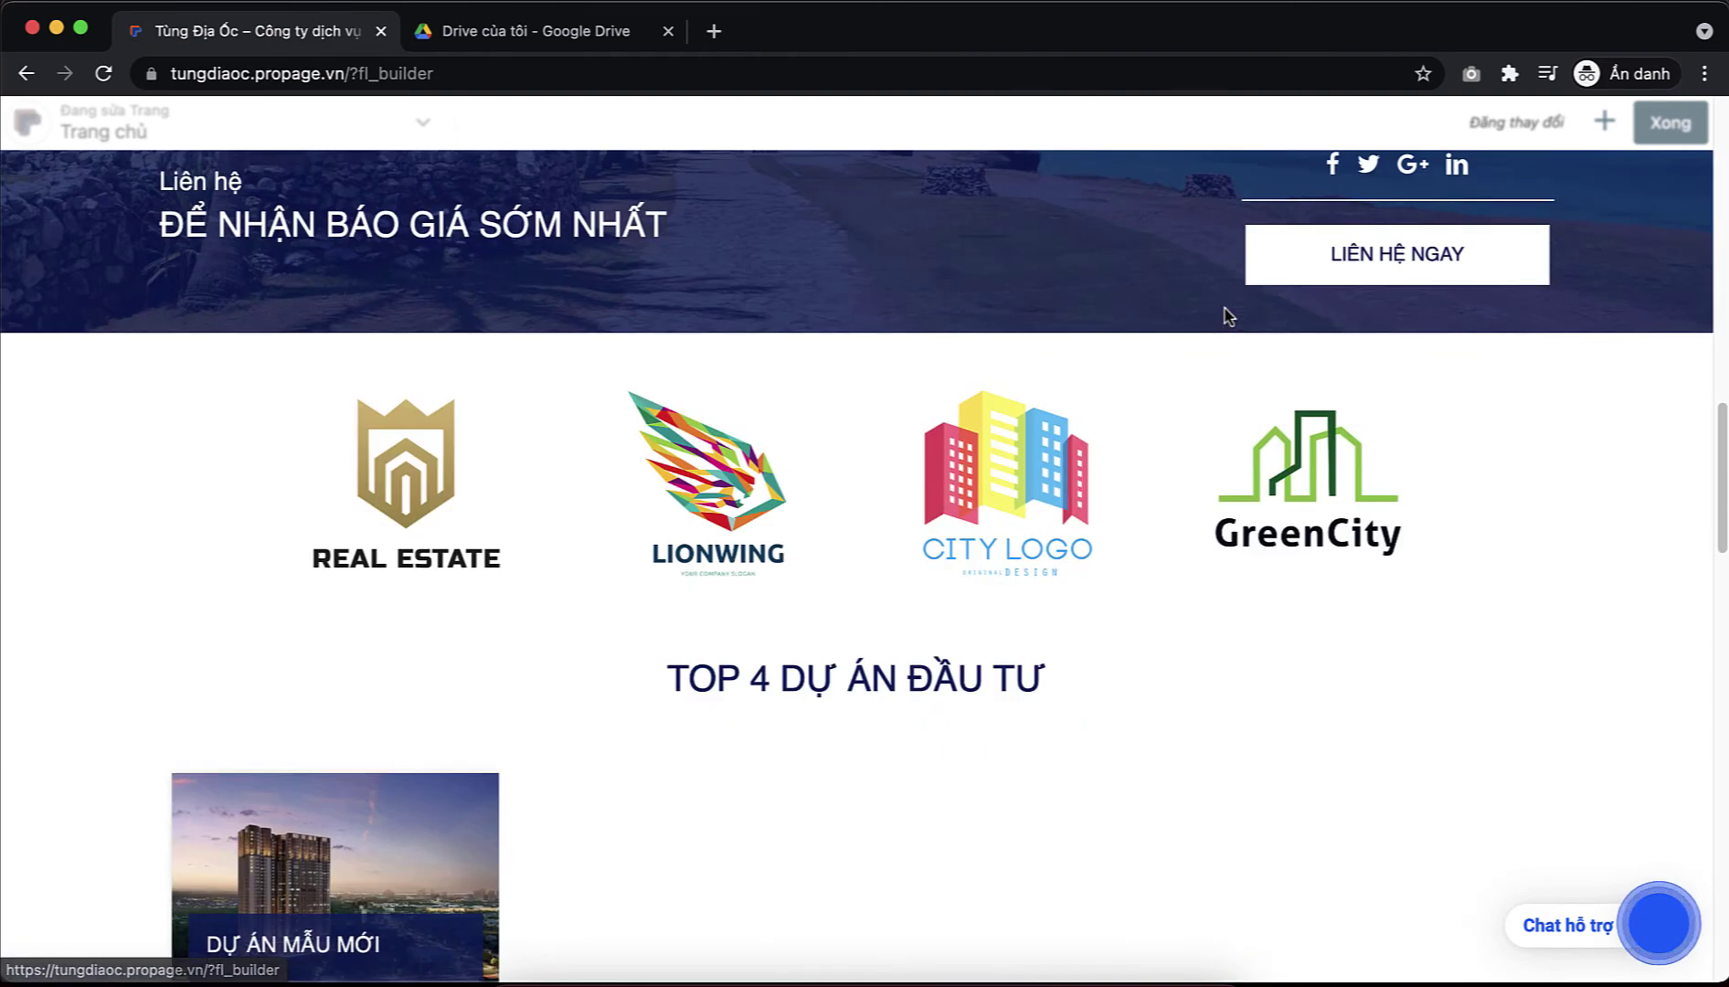
scroll(1228, 317, up, 3)
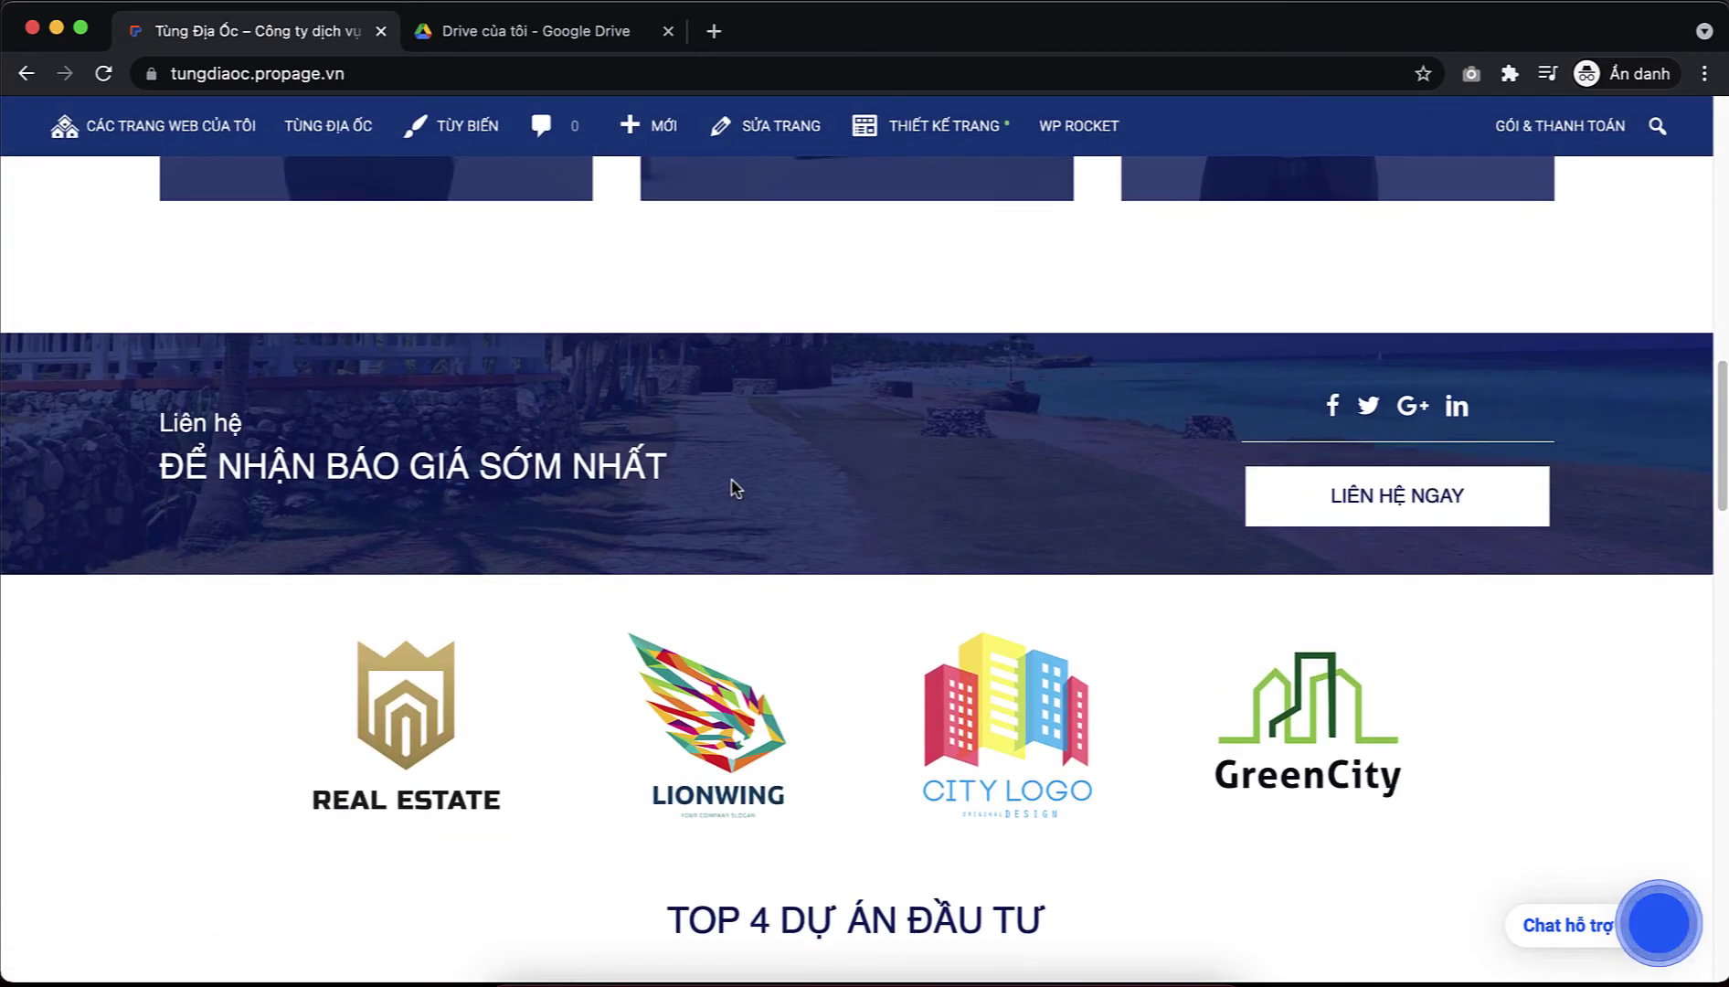
scroll(741, 485, up, 15)
scroll(742, 484, up, 3)
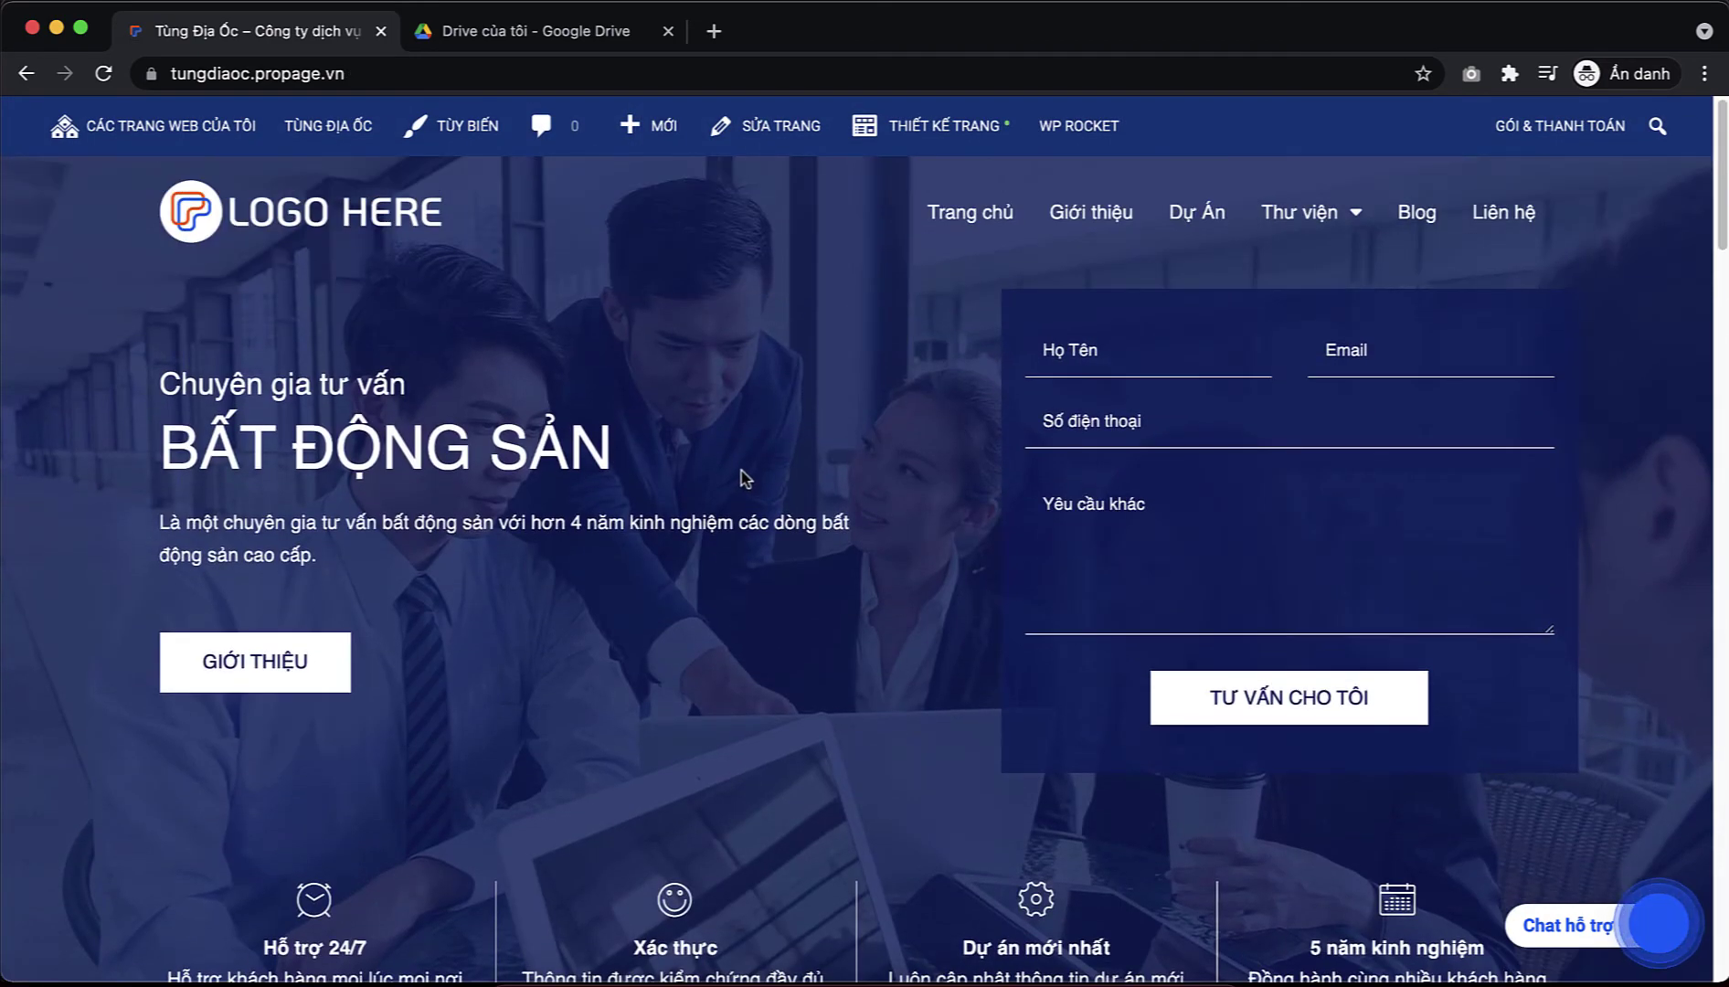
scroll(746, 477, down, 10)
scroll(752, 475, up, 10)
- Open the website's Giới thiệu page and examine its sections down to the testimonial banner
click(1106, 212)
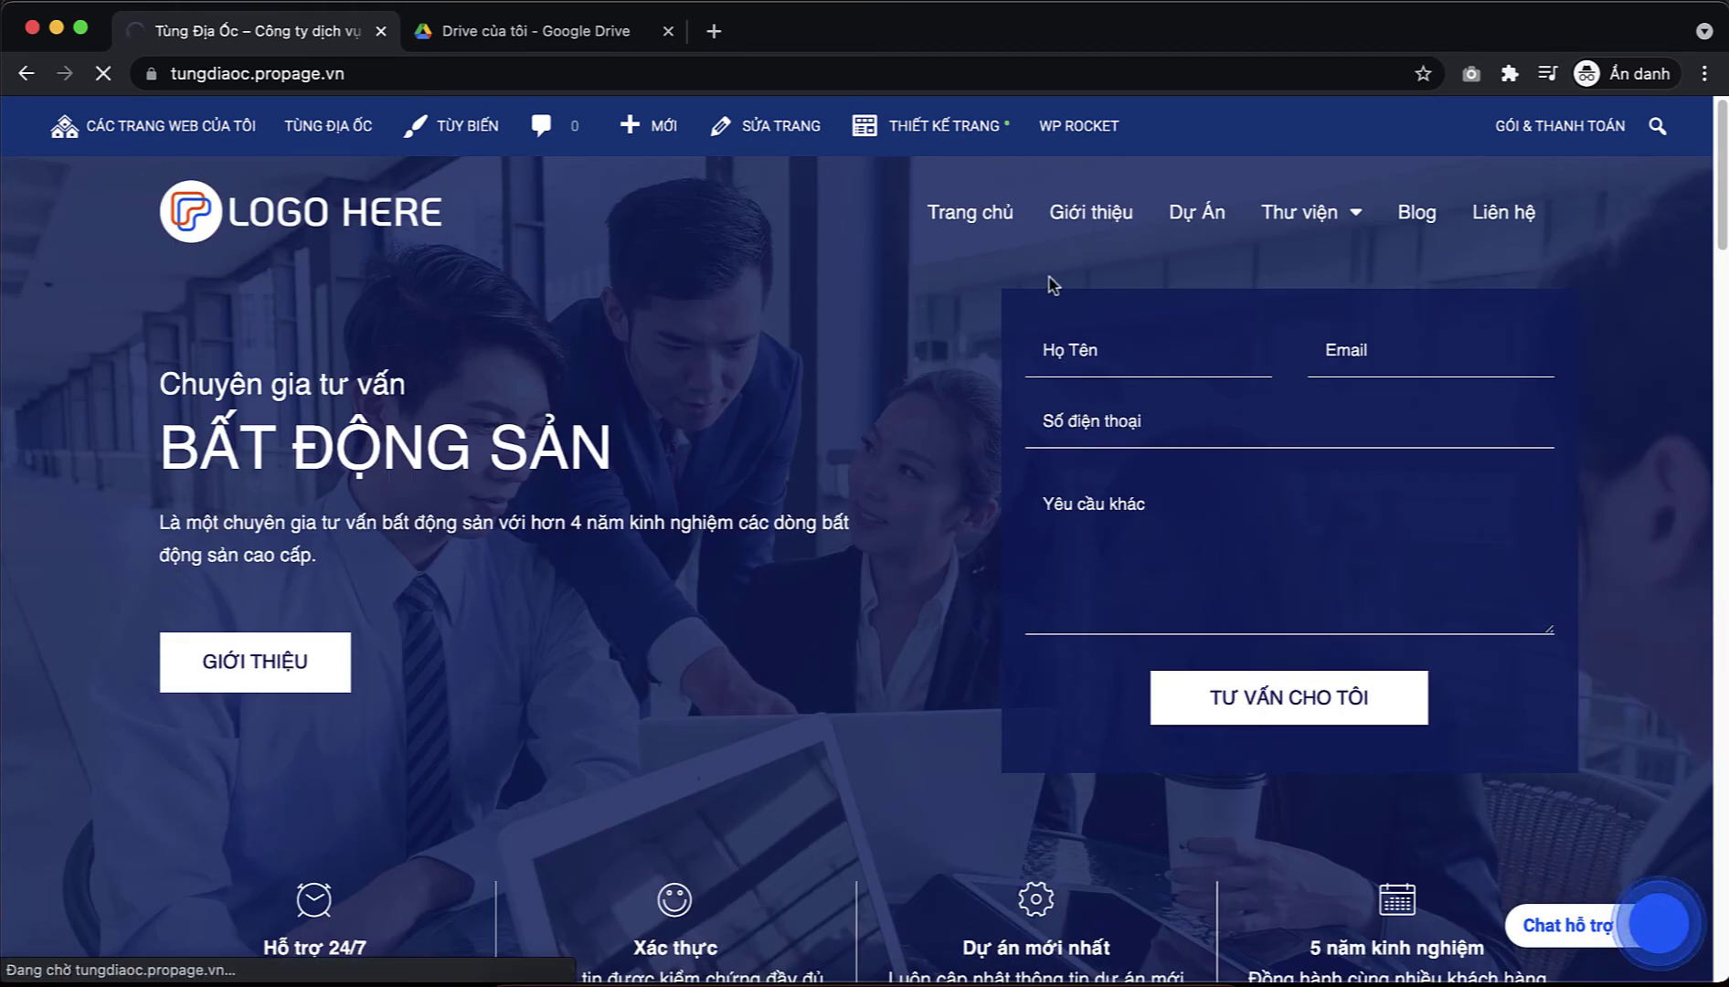
scroll(1037, 290, down, 15)
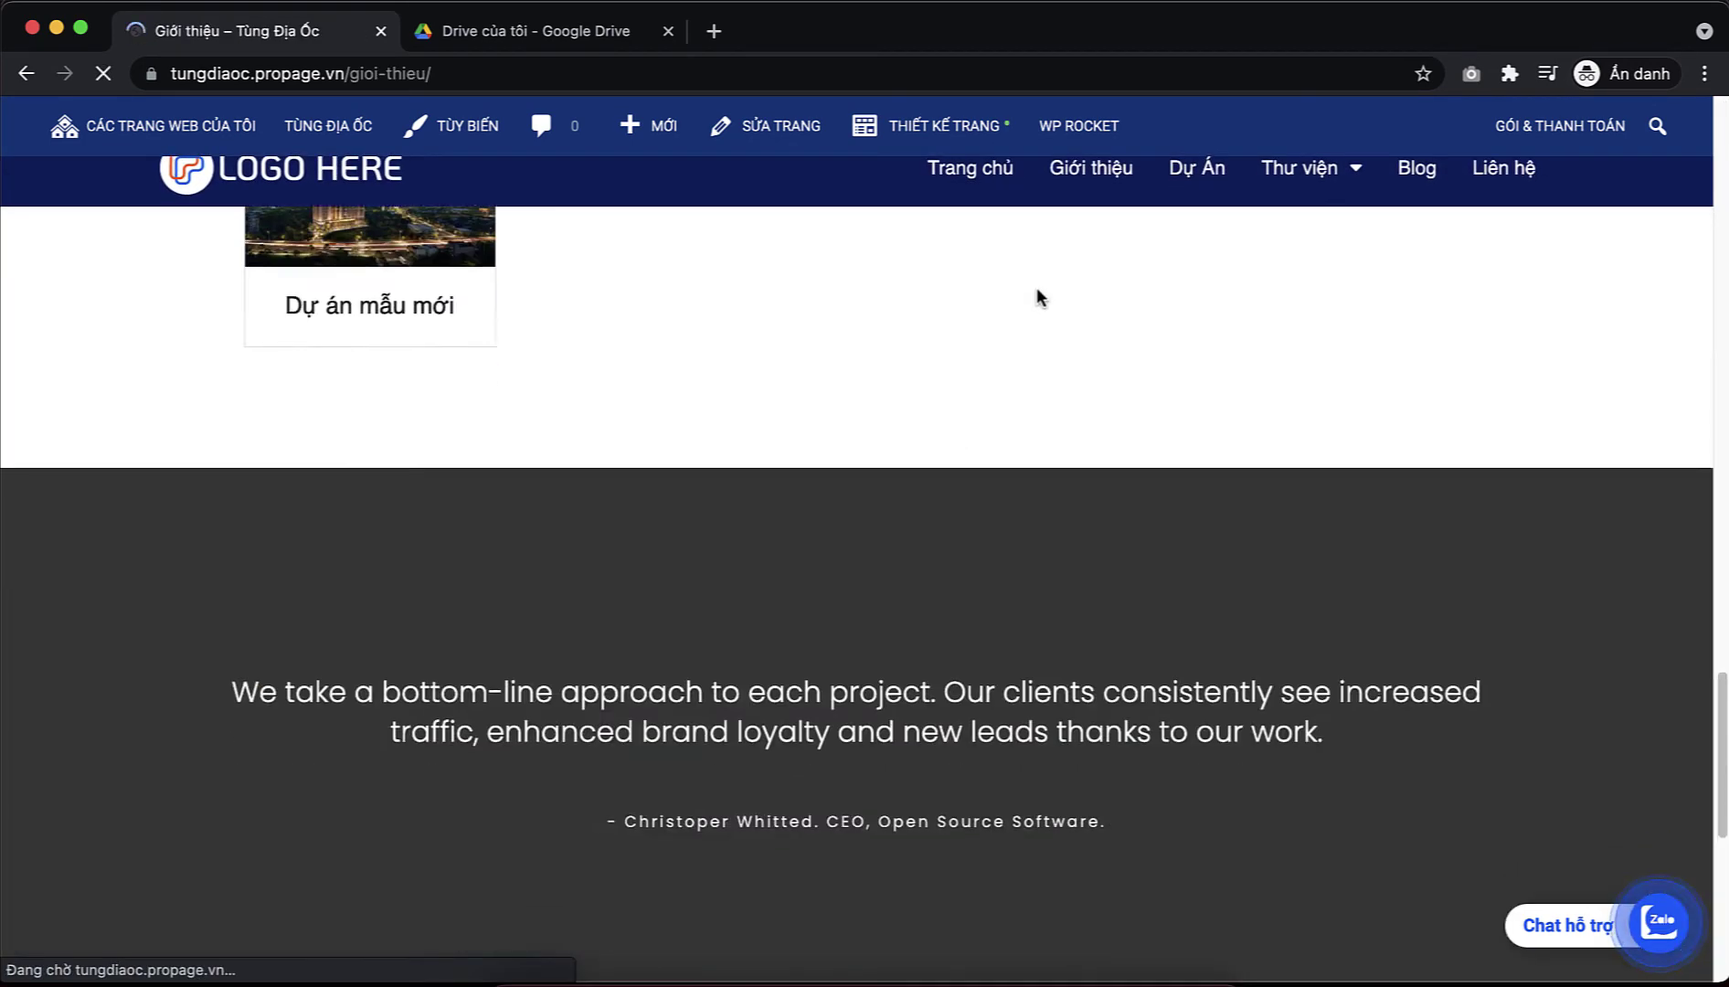
scroll(1036, 286, down, 3)
scroll(1037, 286, up, 3)
scroll(1032, 278, down, 1)
scroll(1032, 278, up, 8)
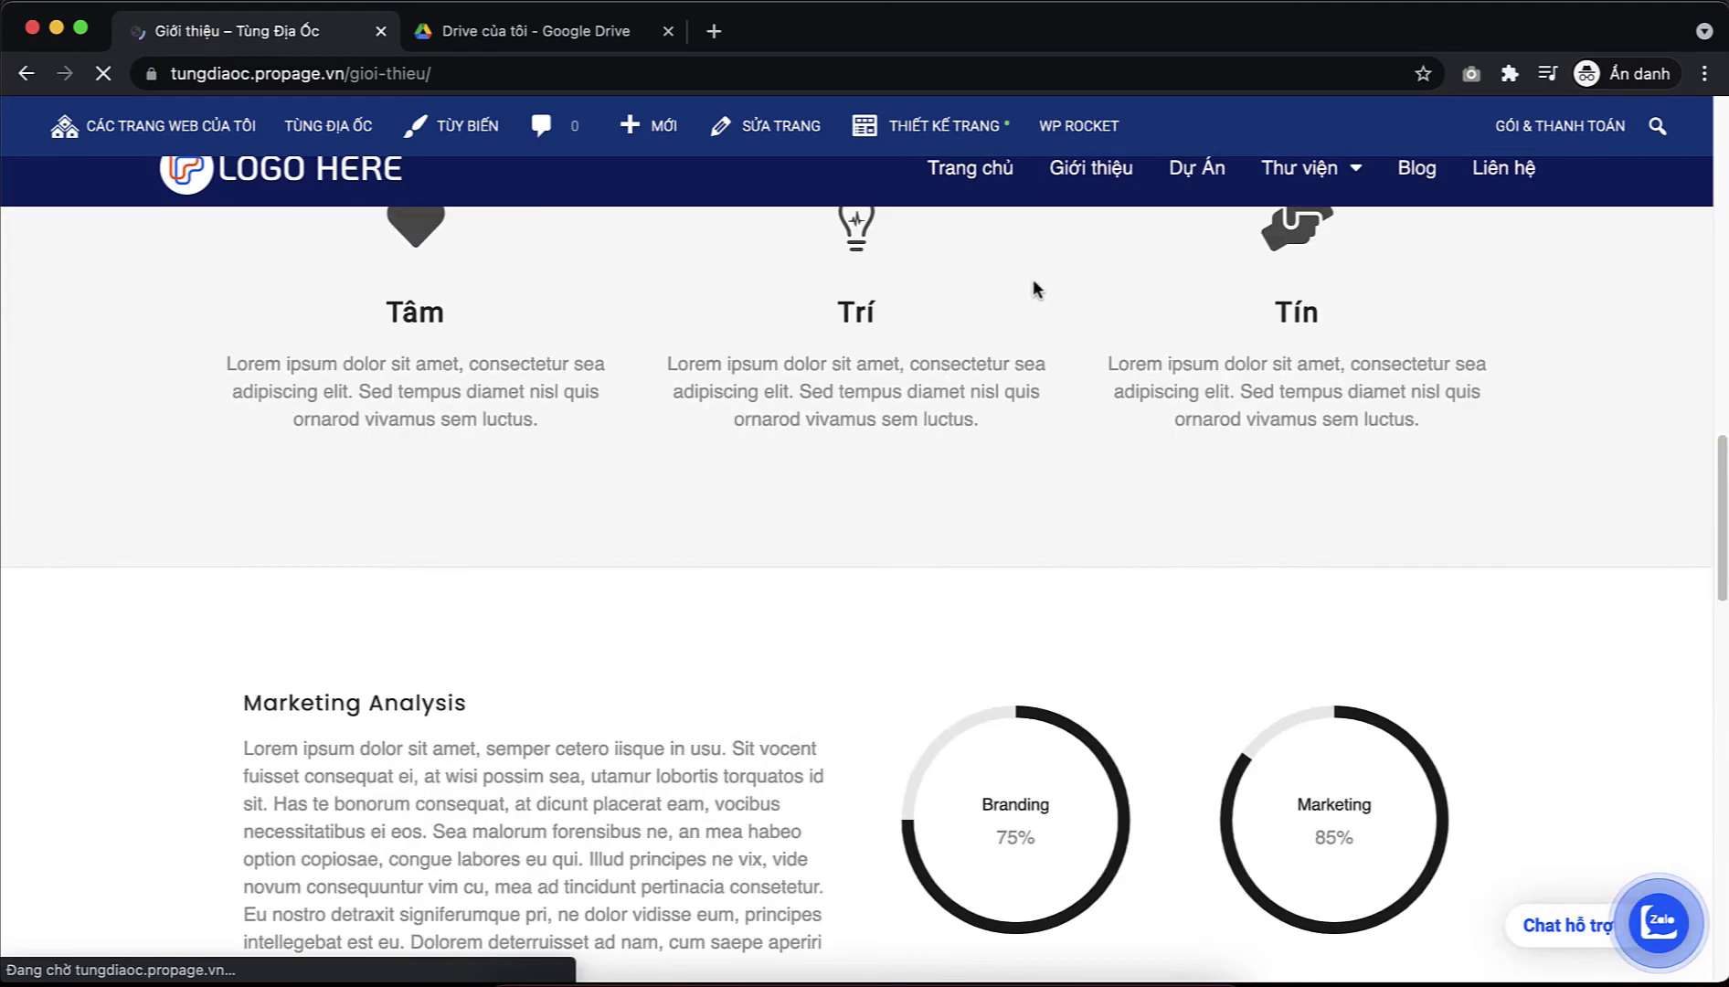
scroll(1032, 278, up, 5)
scroll(1030, 279, down, 12)
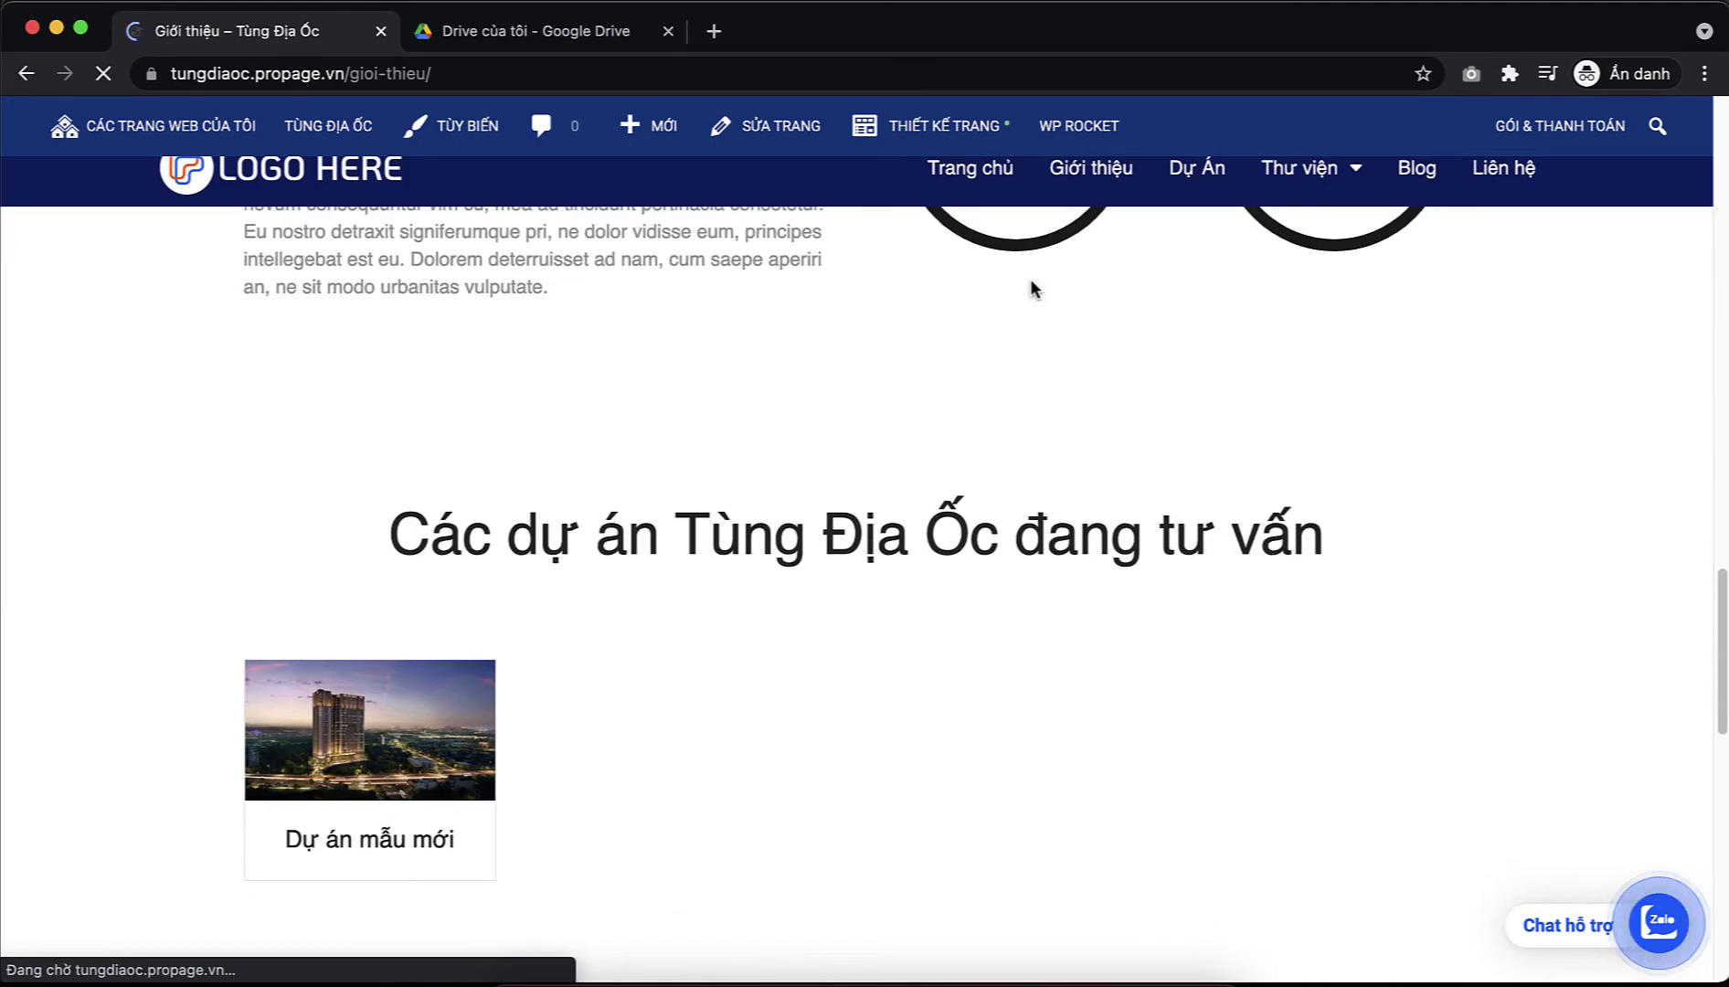
scroll(610, 441, down, 5)
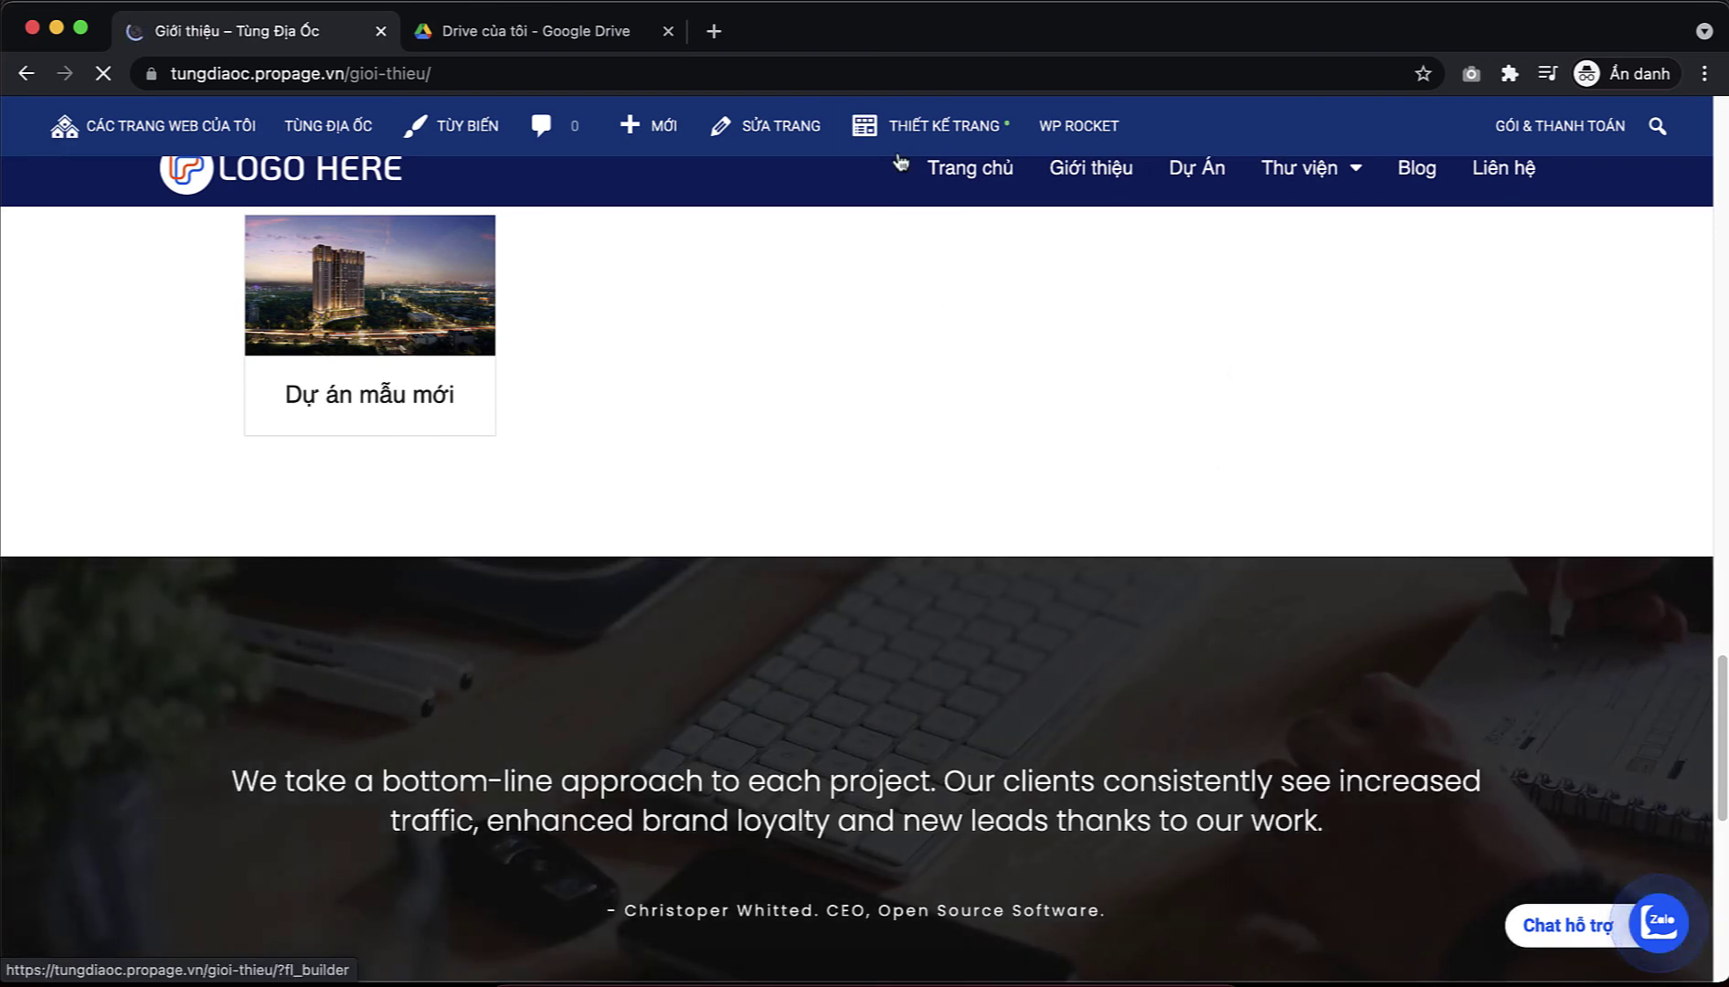
- Open the Giới thiệu page in the page builder and go to its "Các dự án Tùng Địa Ốc đang tư vấn" section
mouse_move(887, 128)
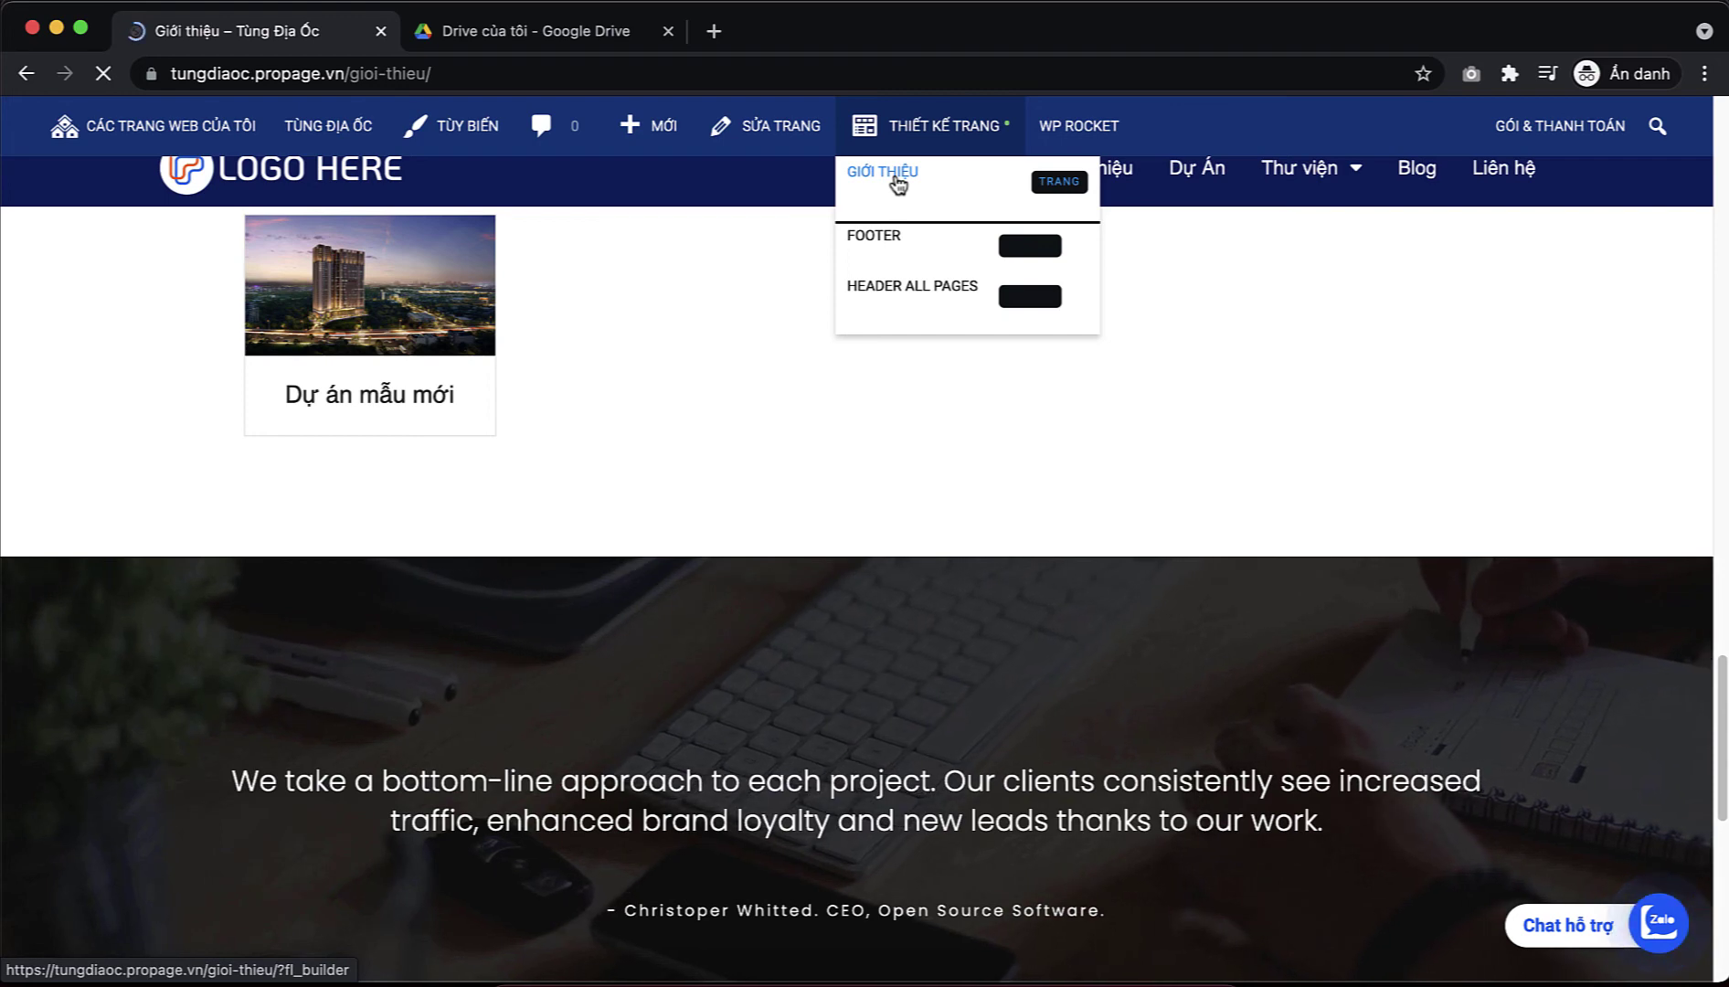
click(925, 203)
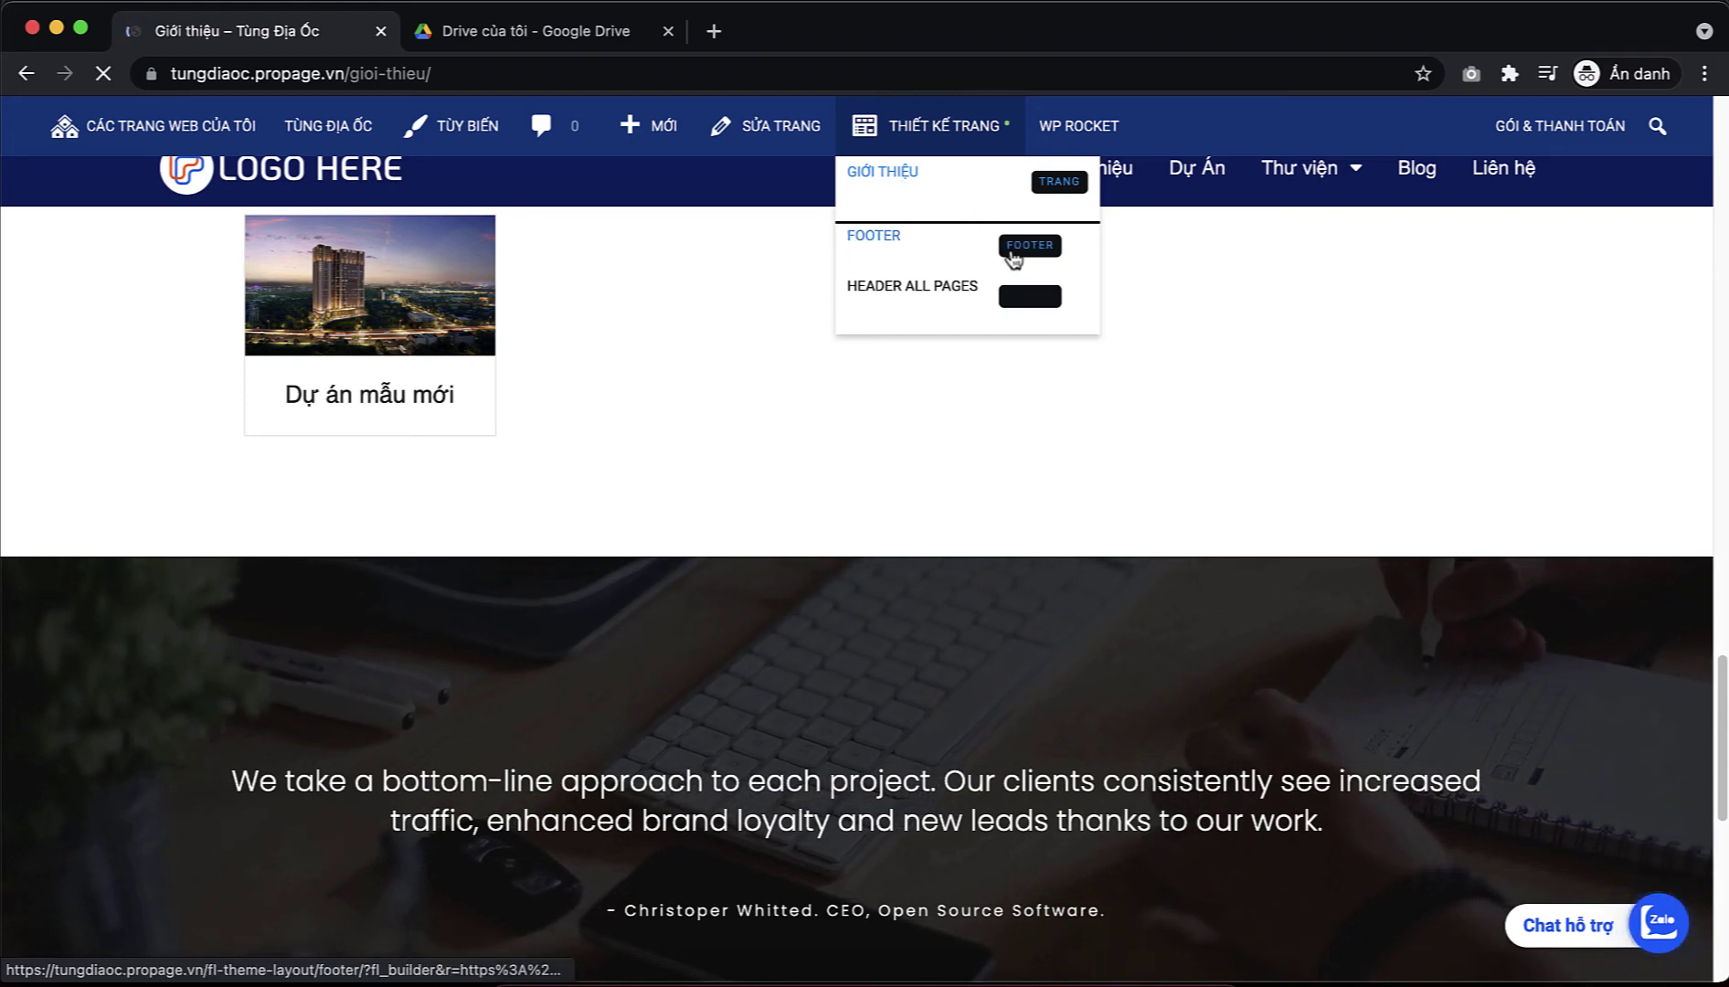
scroll(1120, 331, down, 15)
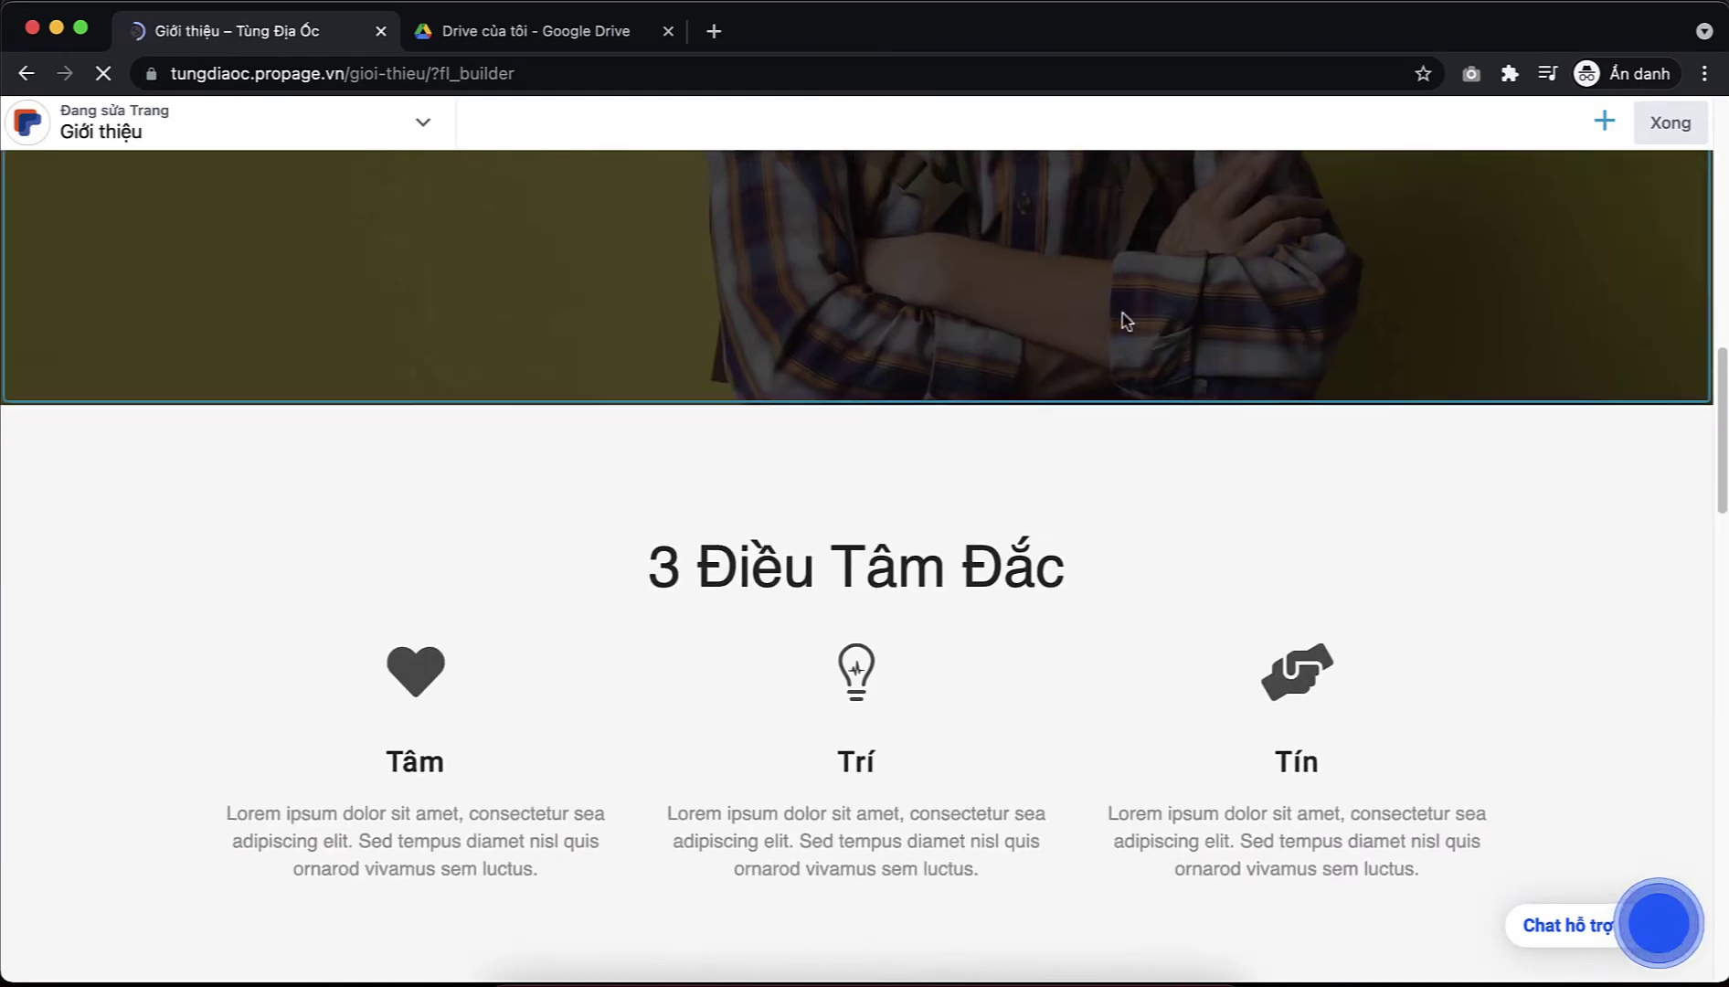
scroll(1123, 315, down, 7)
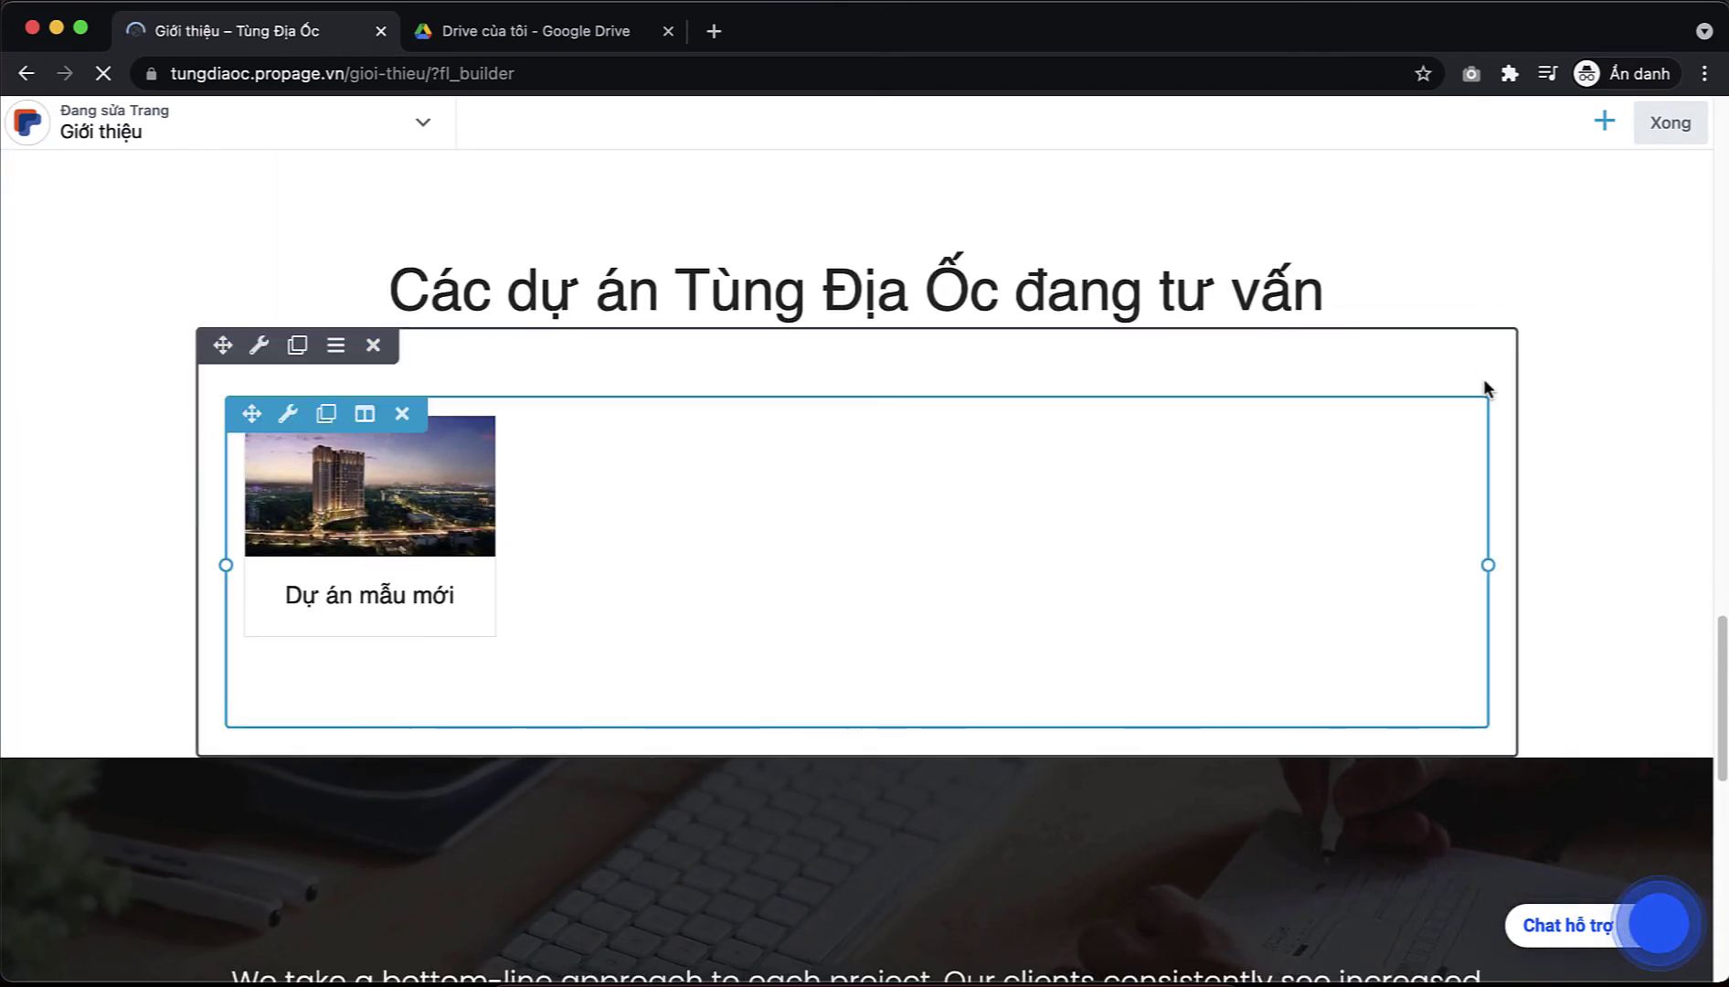
- Insert the saved row "Call to action" from the Hàng đã lưu group between the projects section and the testimonial banner
click(1604, 122)
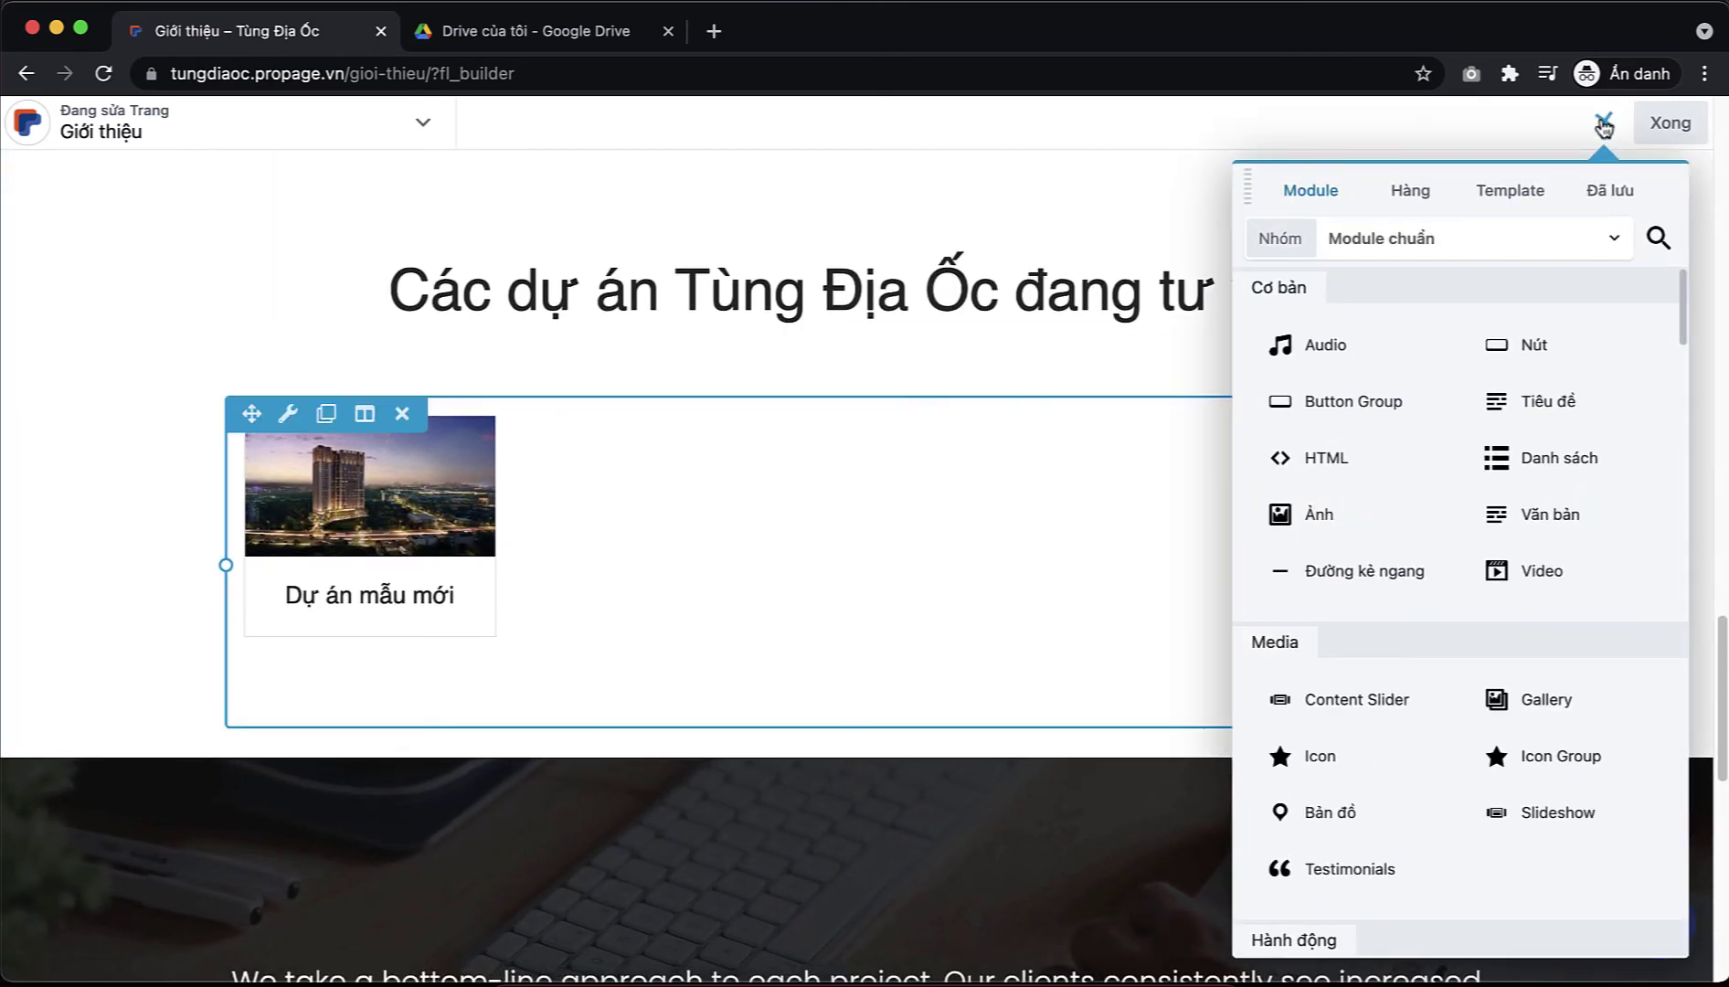
click(1415, 192)
click(1383, 238)
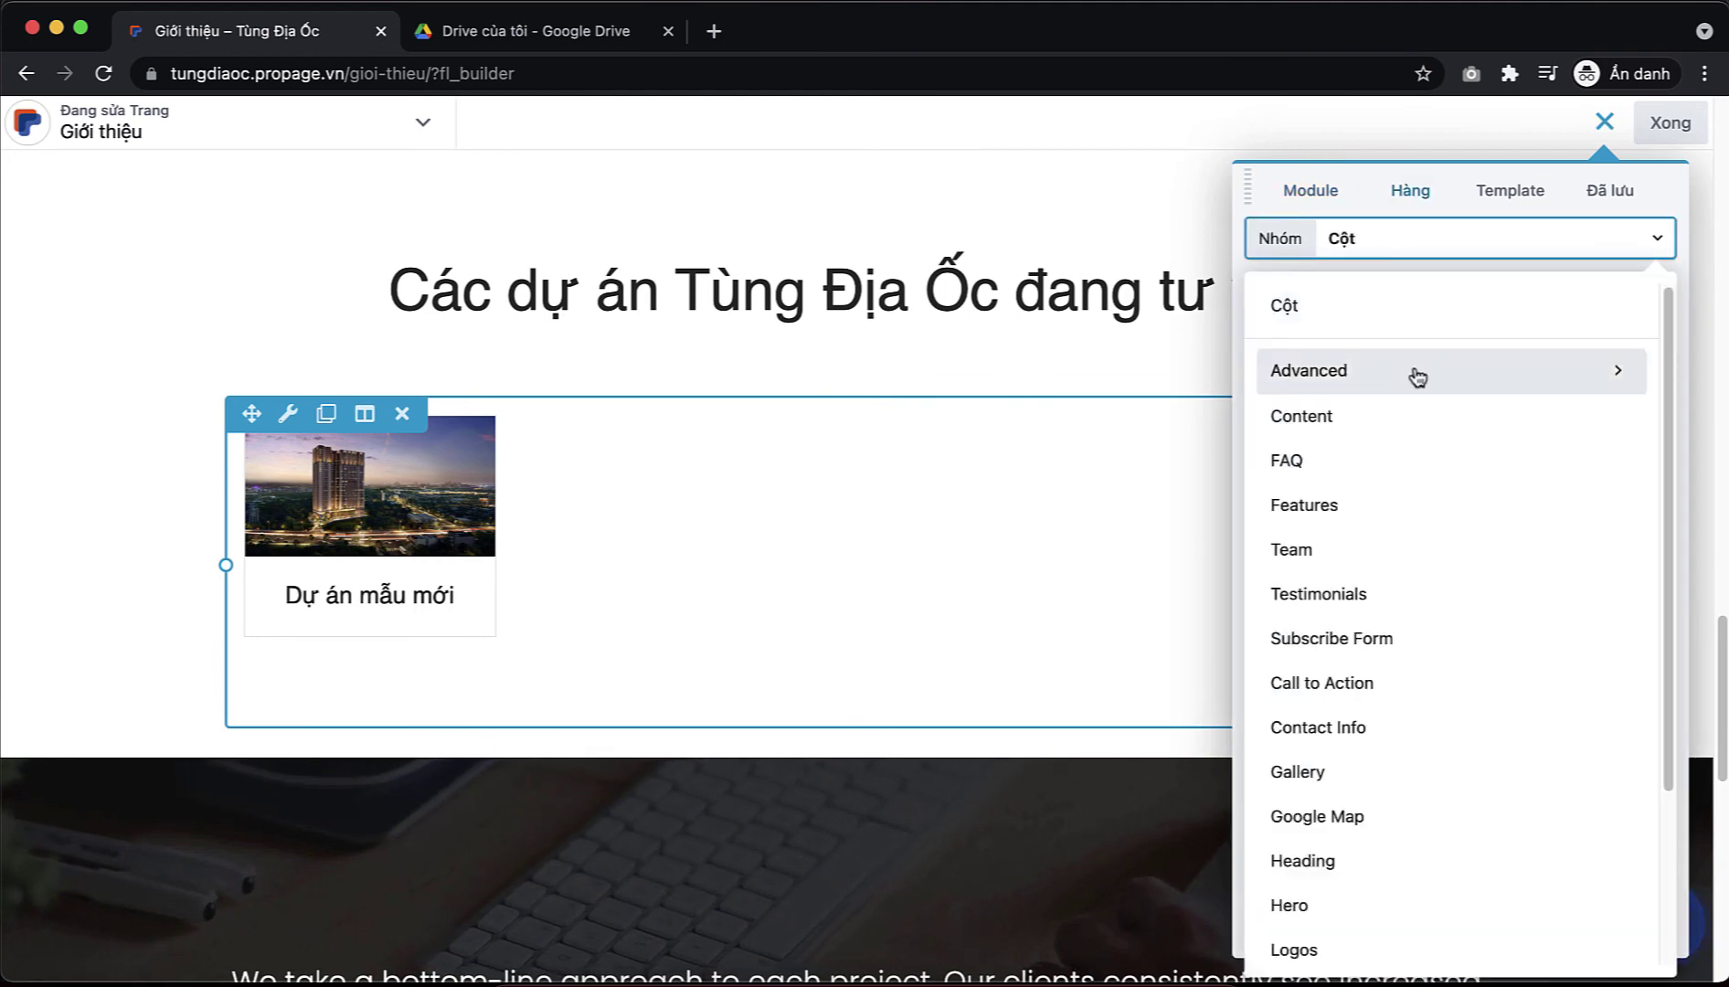
scroll(1435, 420, down, 10)
scroll(707, 483, up, 10)
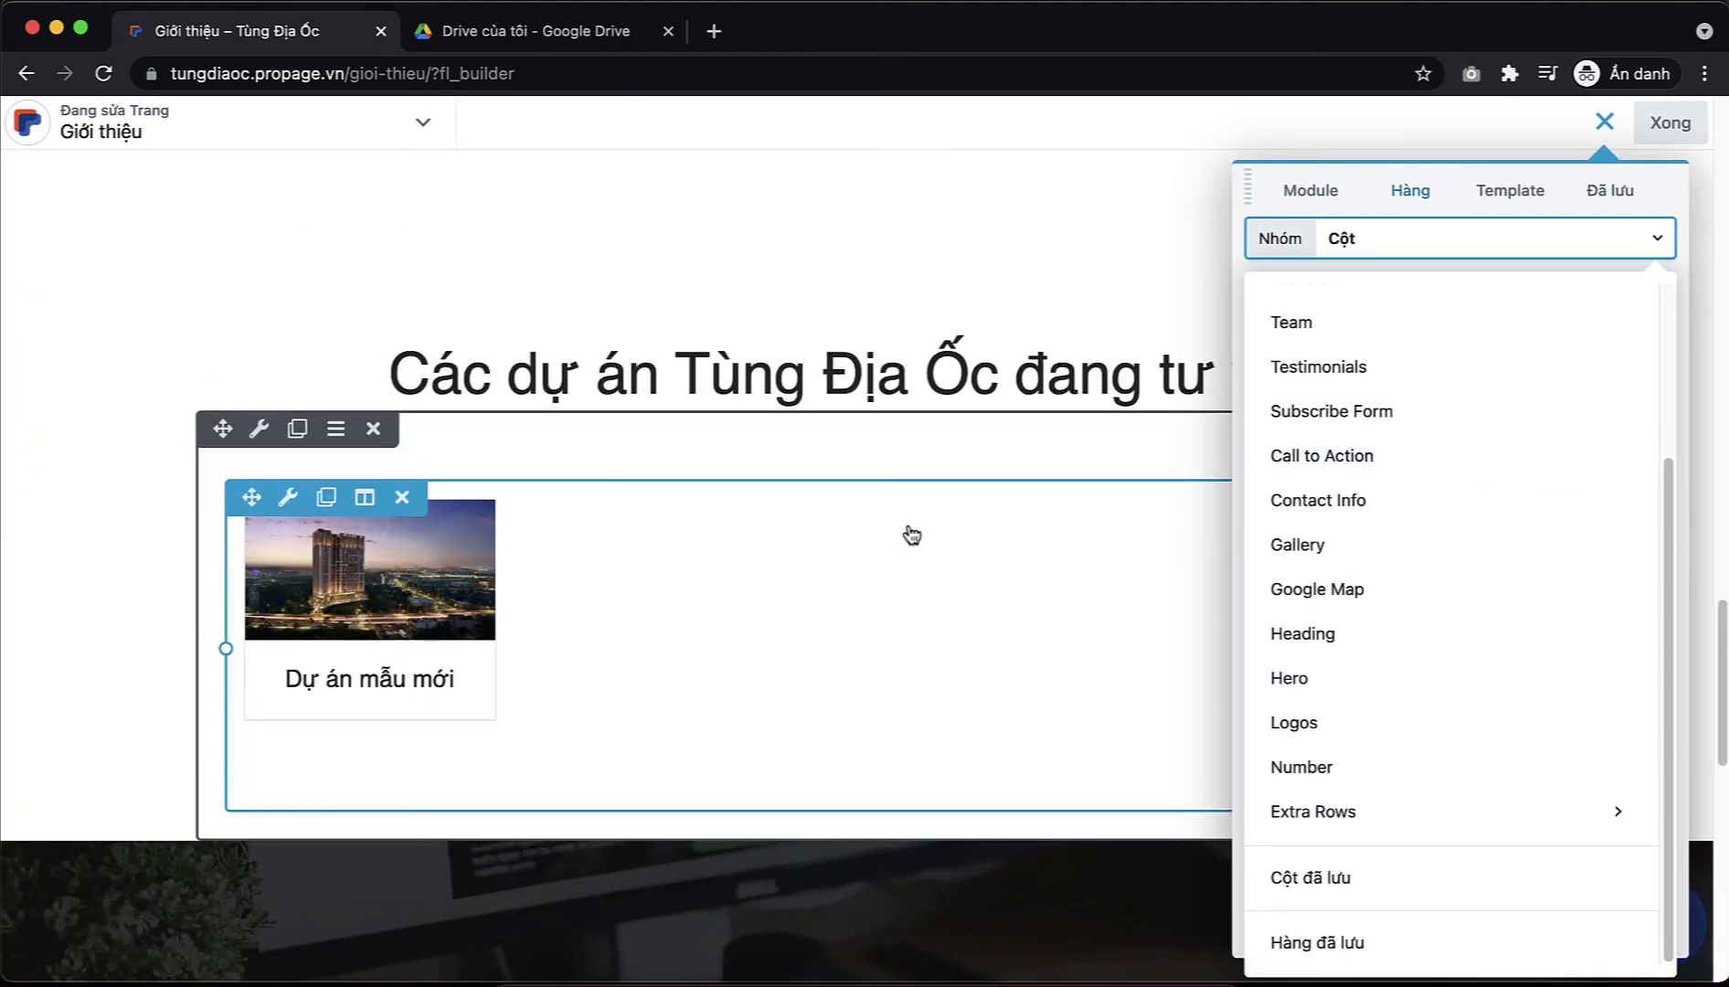
click(1339, 945)
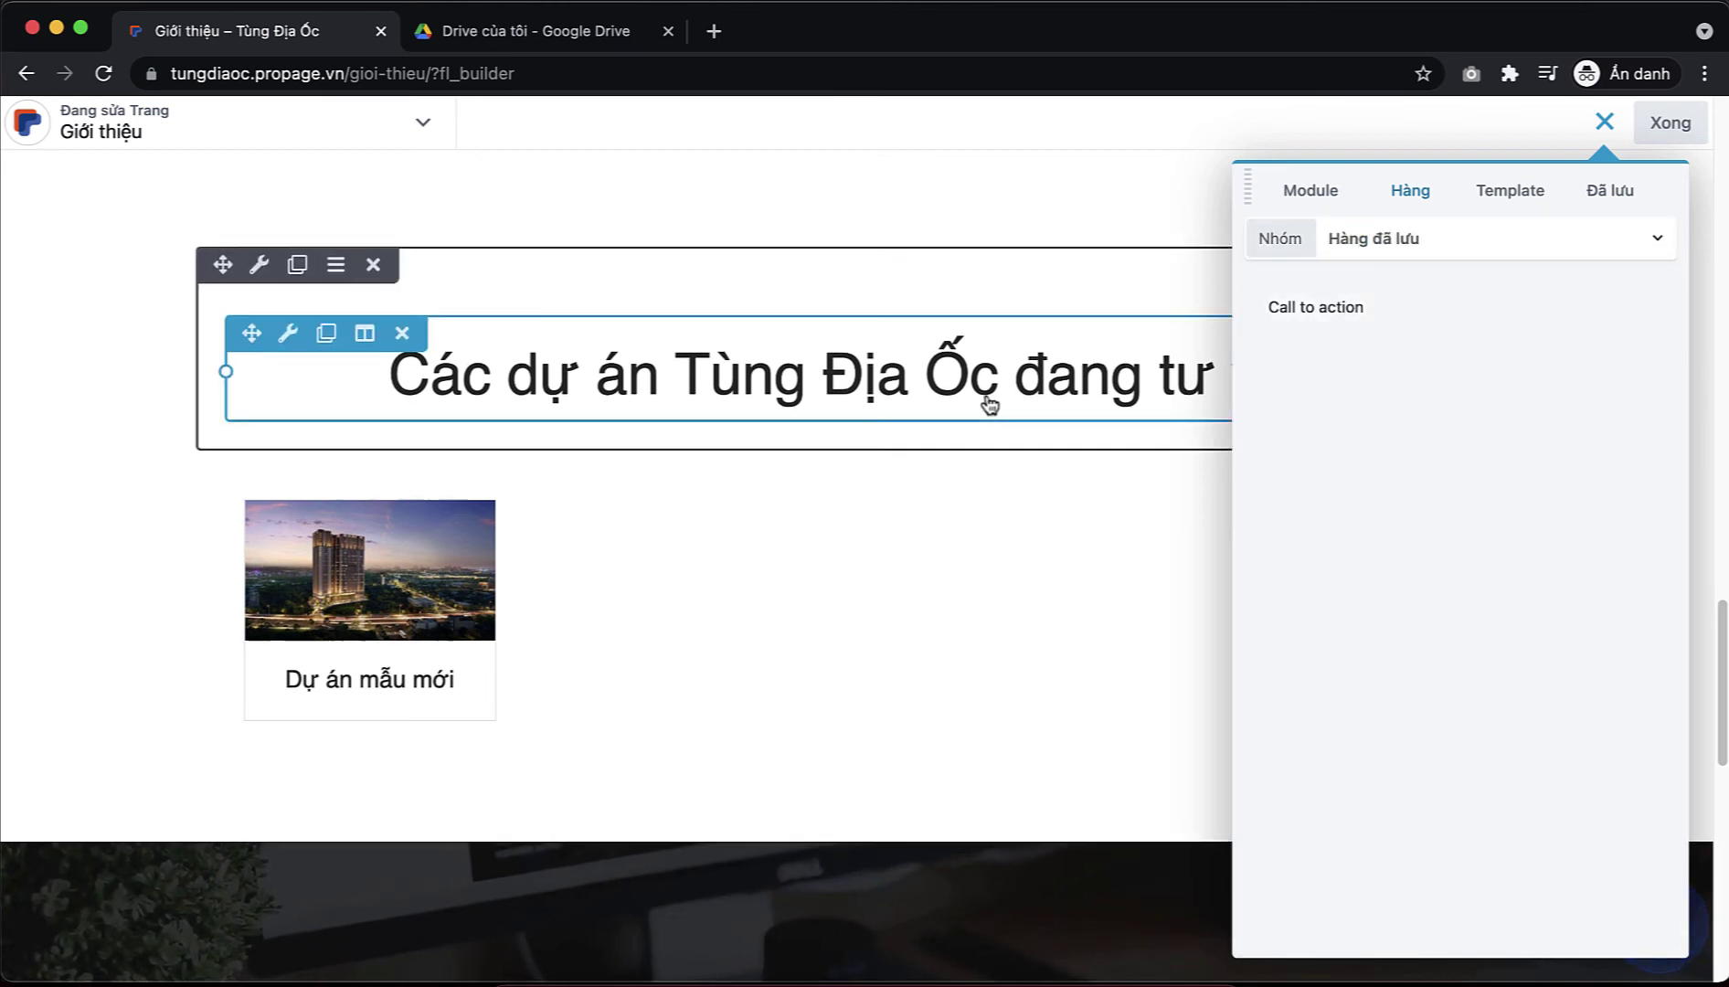
drag(1335, 307, 760, 862)
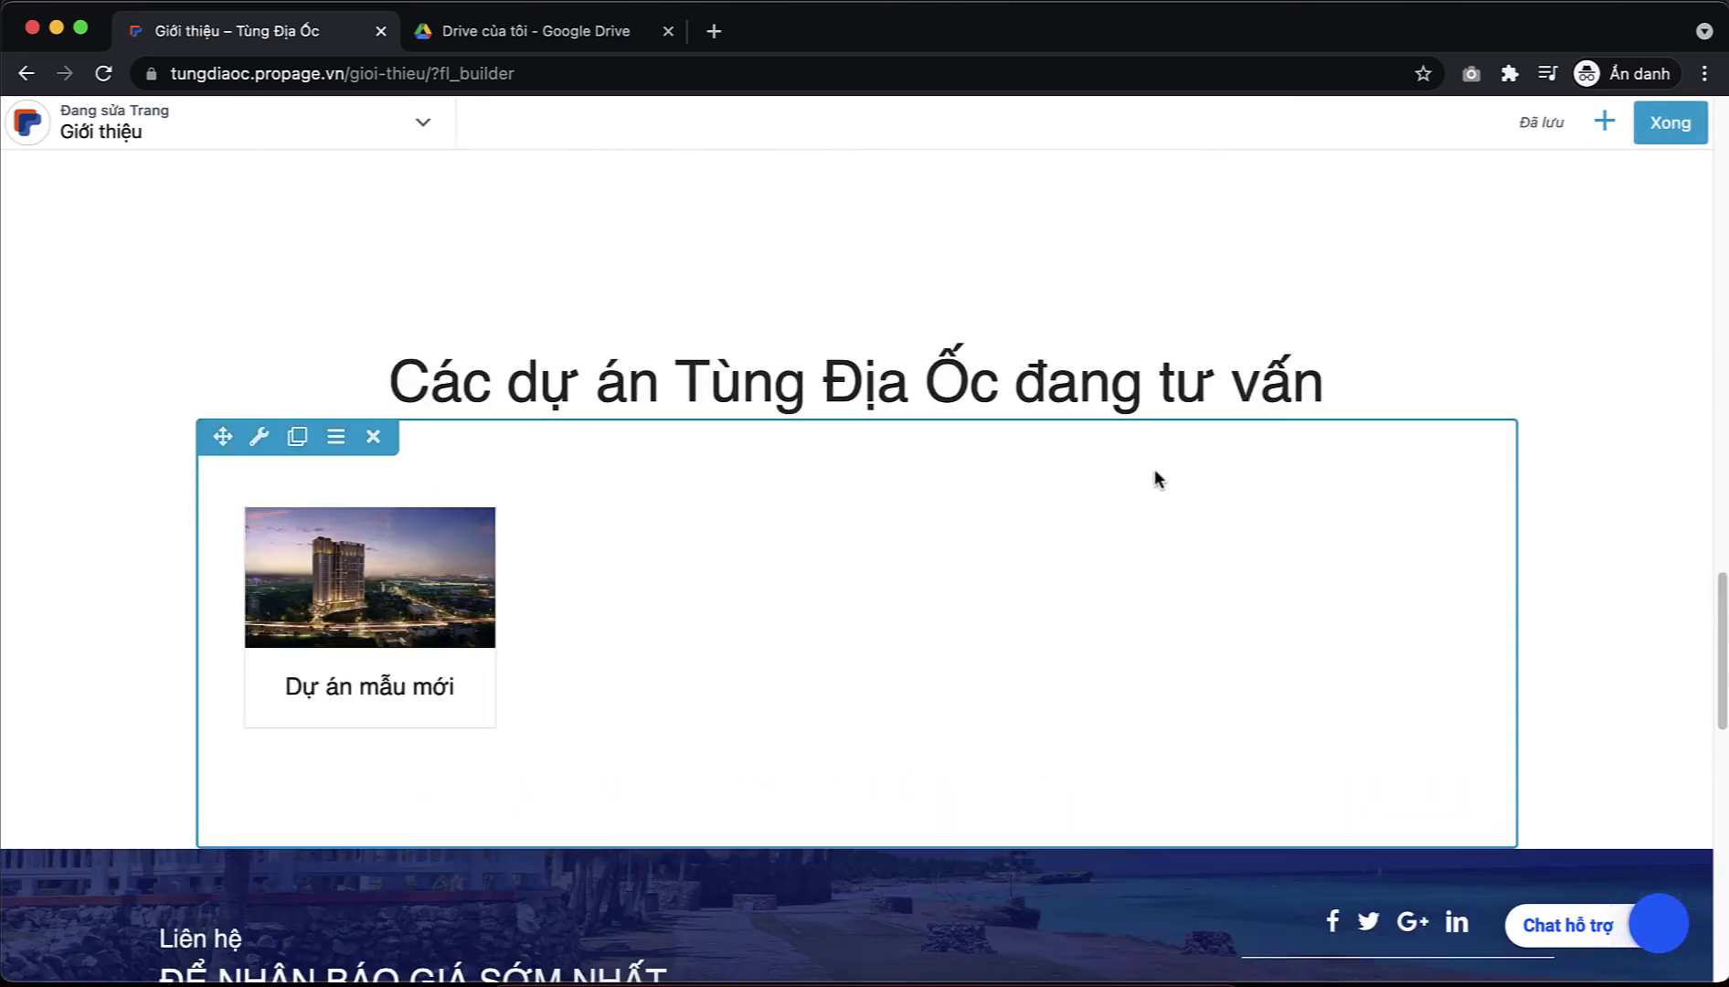
- Check the inserted call-to-action row and publish the Giới thiệu page
scroll(1153, 476, down, 6)
scroll(1154, 351, up, 2)
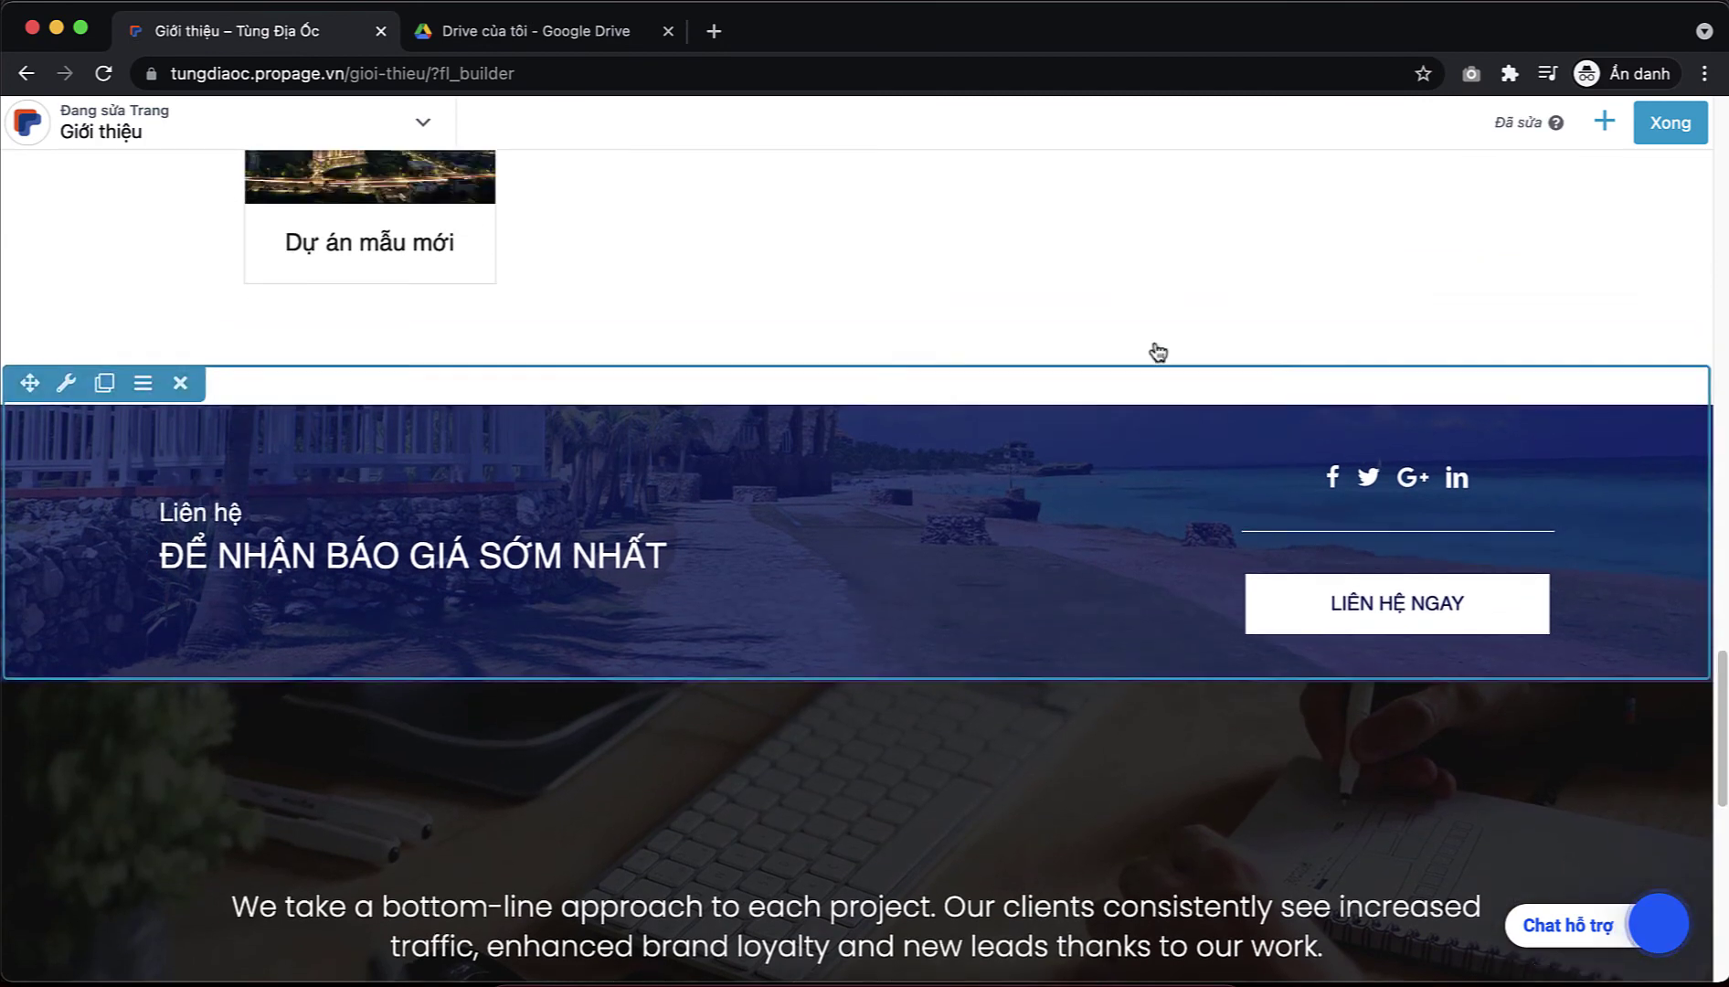
click(1667, 127)
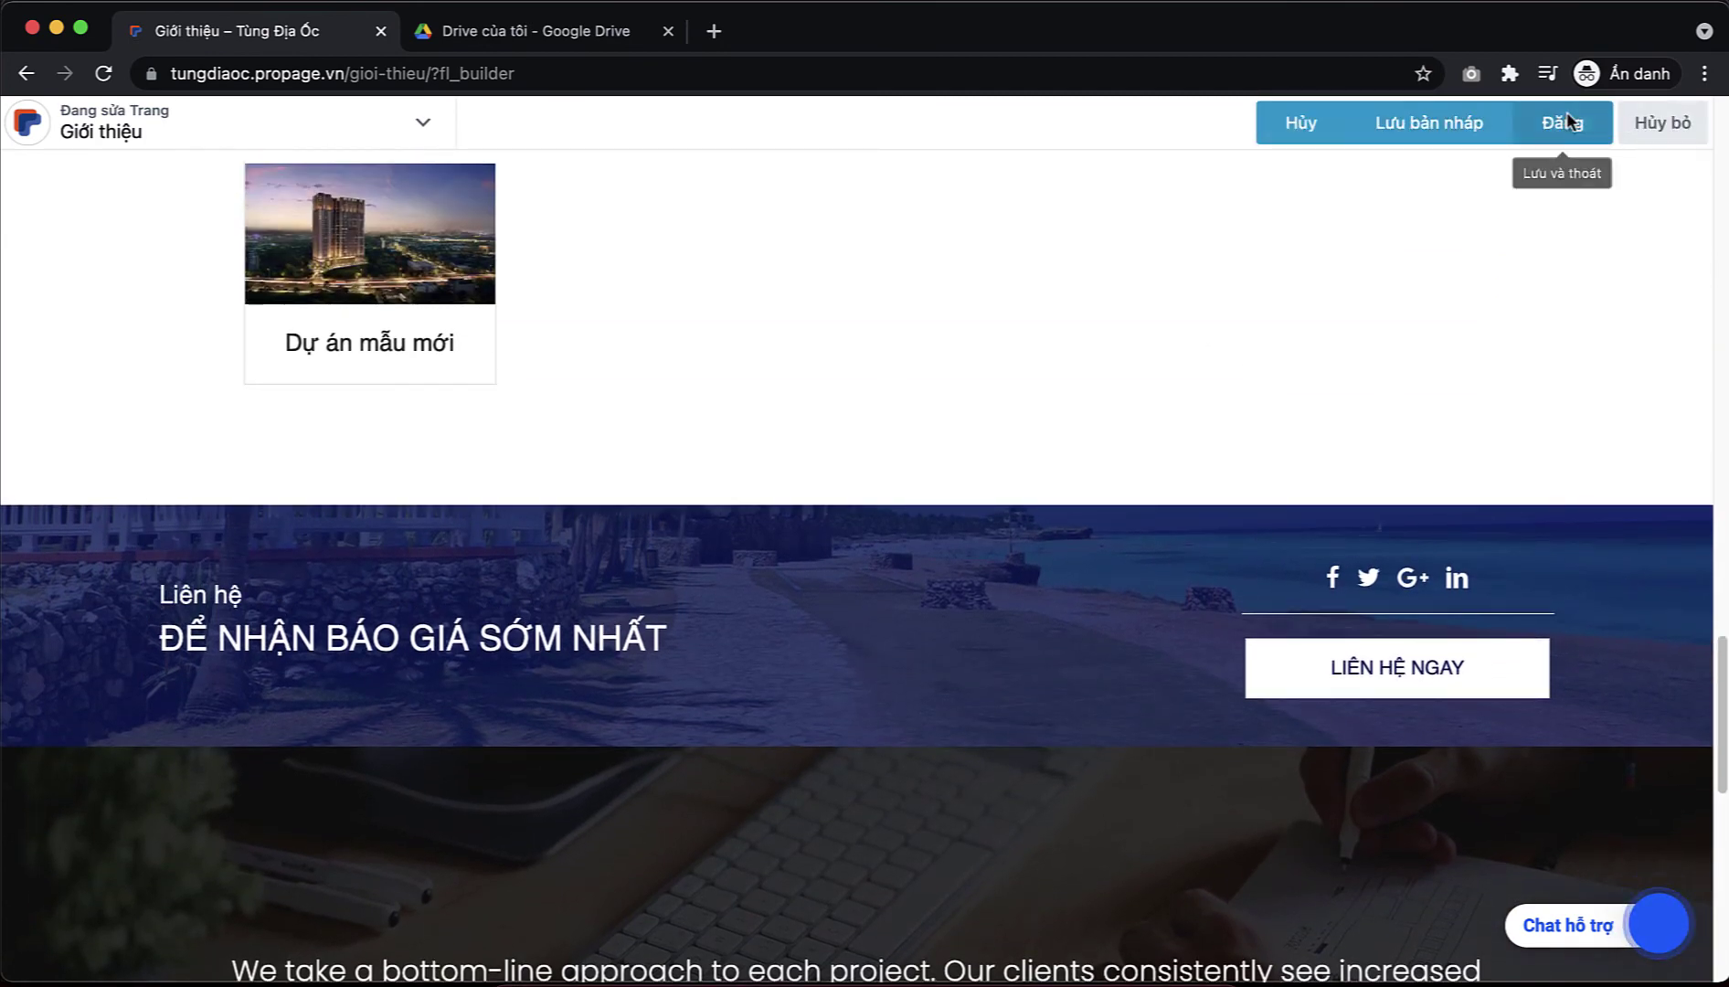
click(1606, 131)
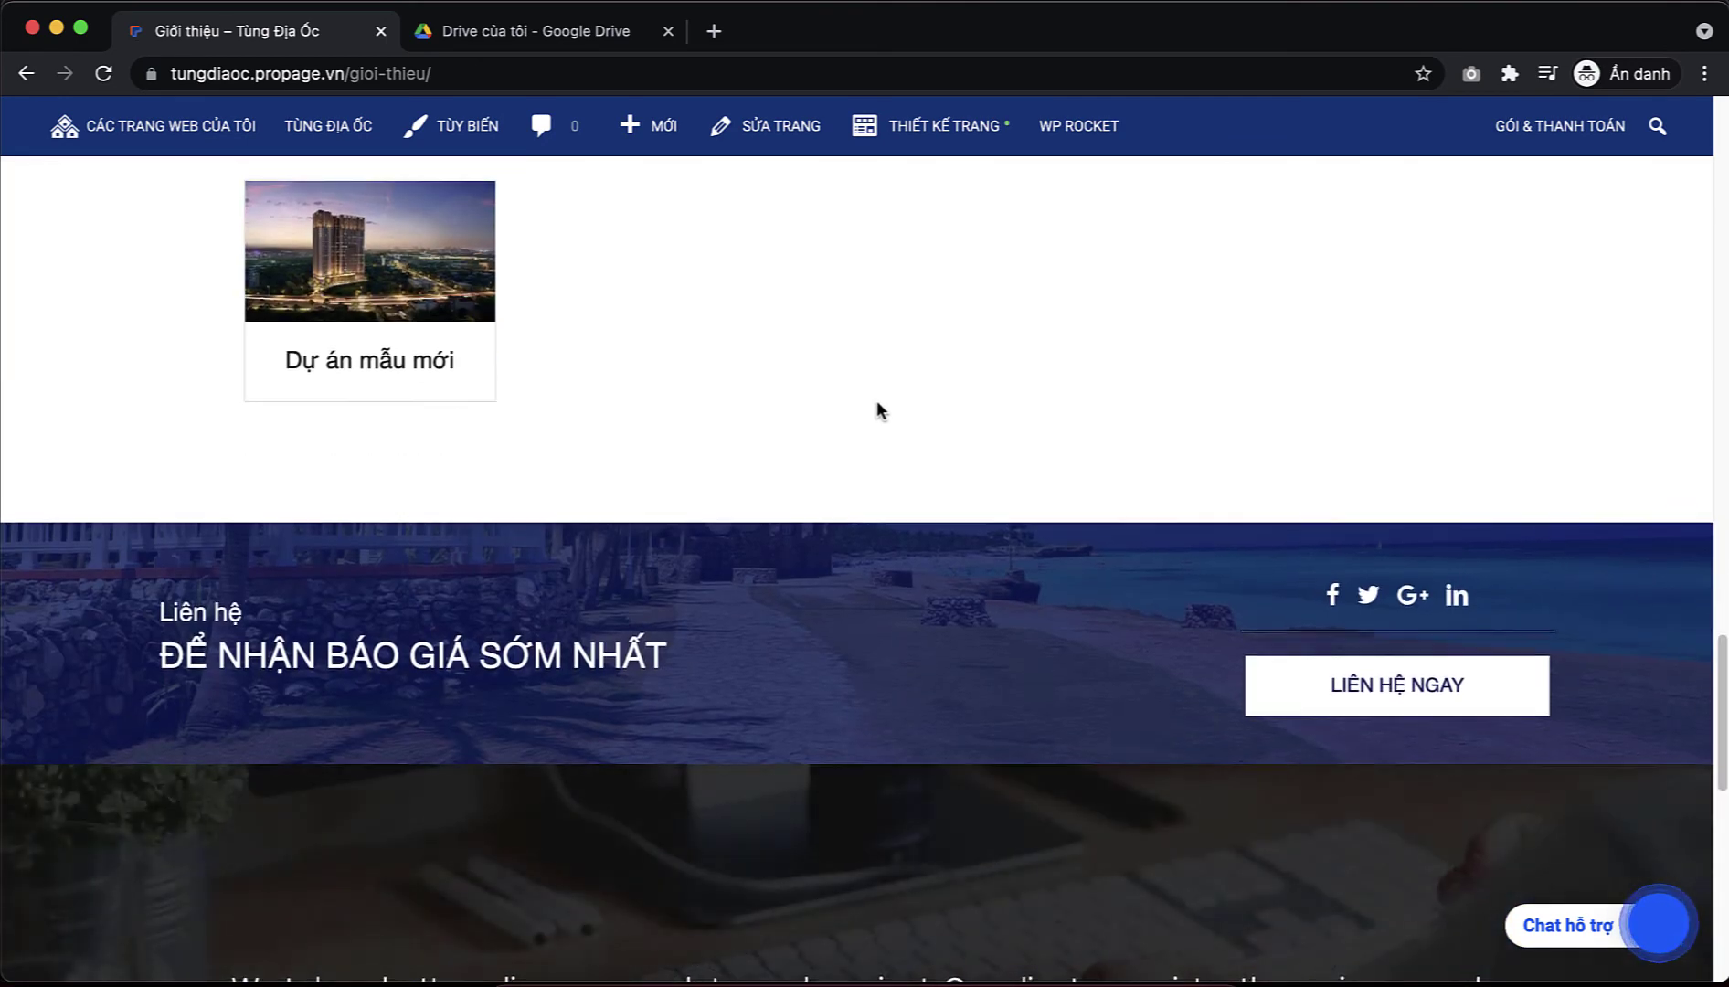
- Go to the website's Trang chủ page and open it in the page builder
scroll(876, 400, up, 20)
click(985, 215)
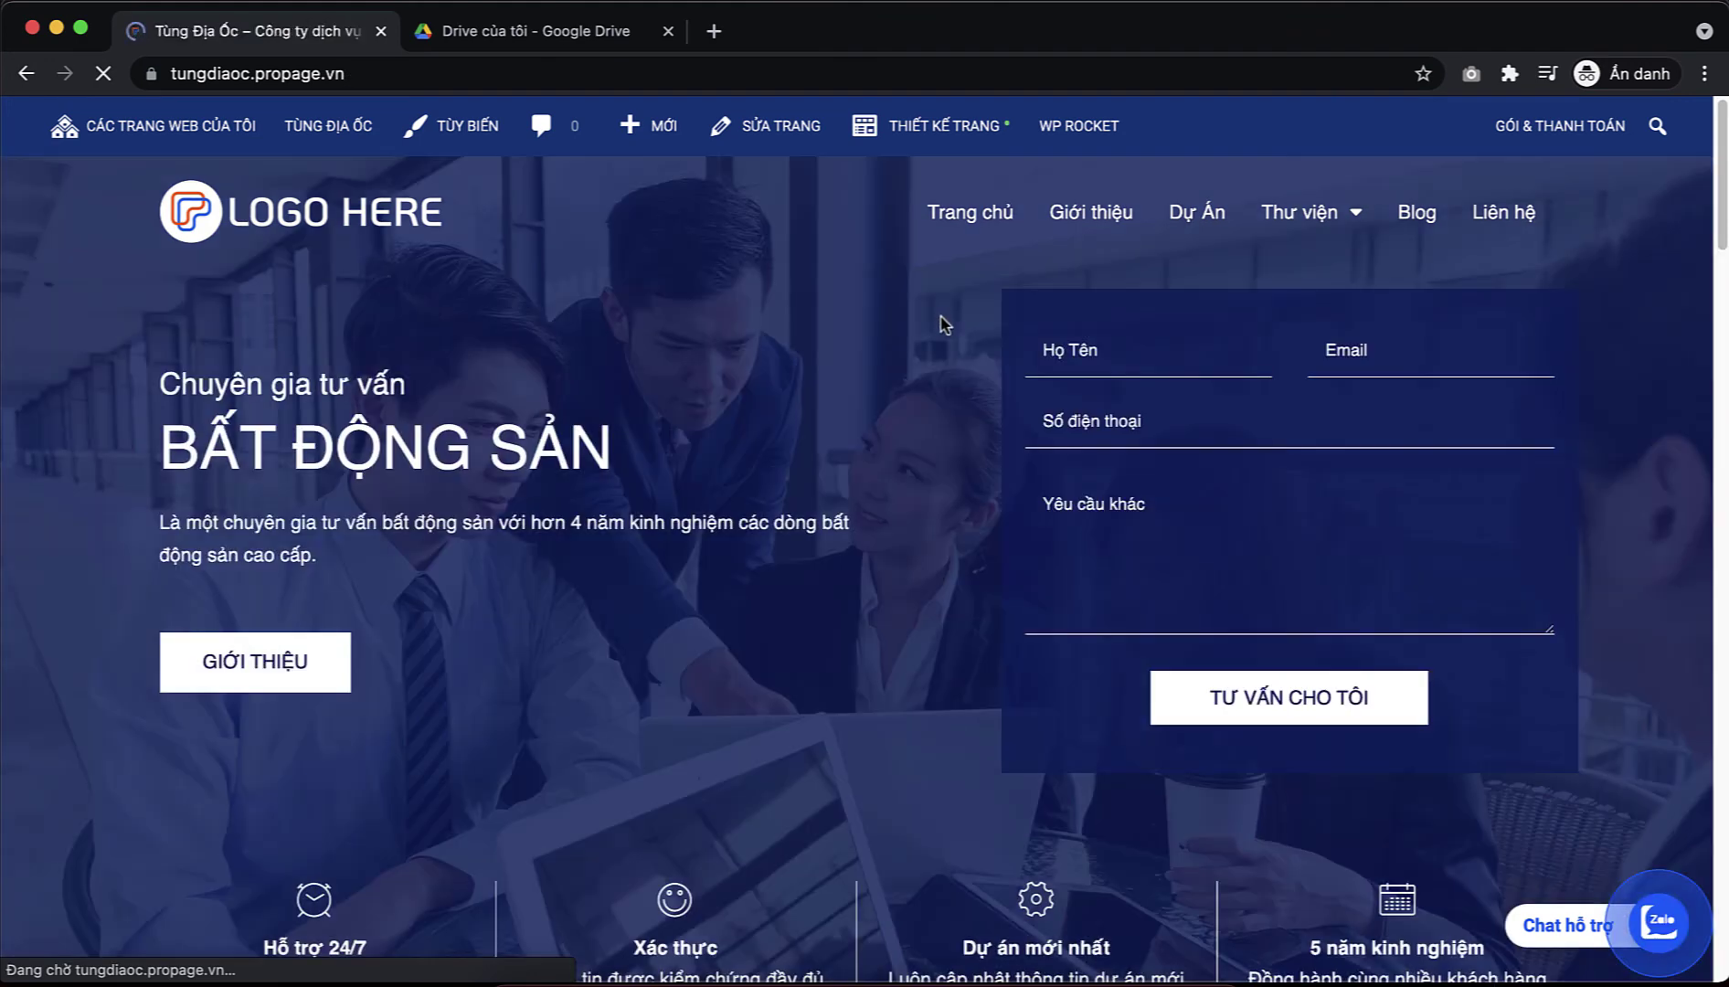
scroll(834, 322, down, 2)
scroll(833, 324, down, 2)
scroll(821, 334, up, 5)
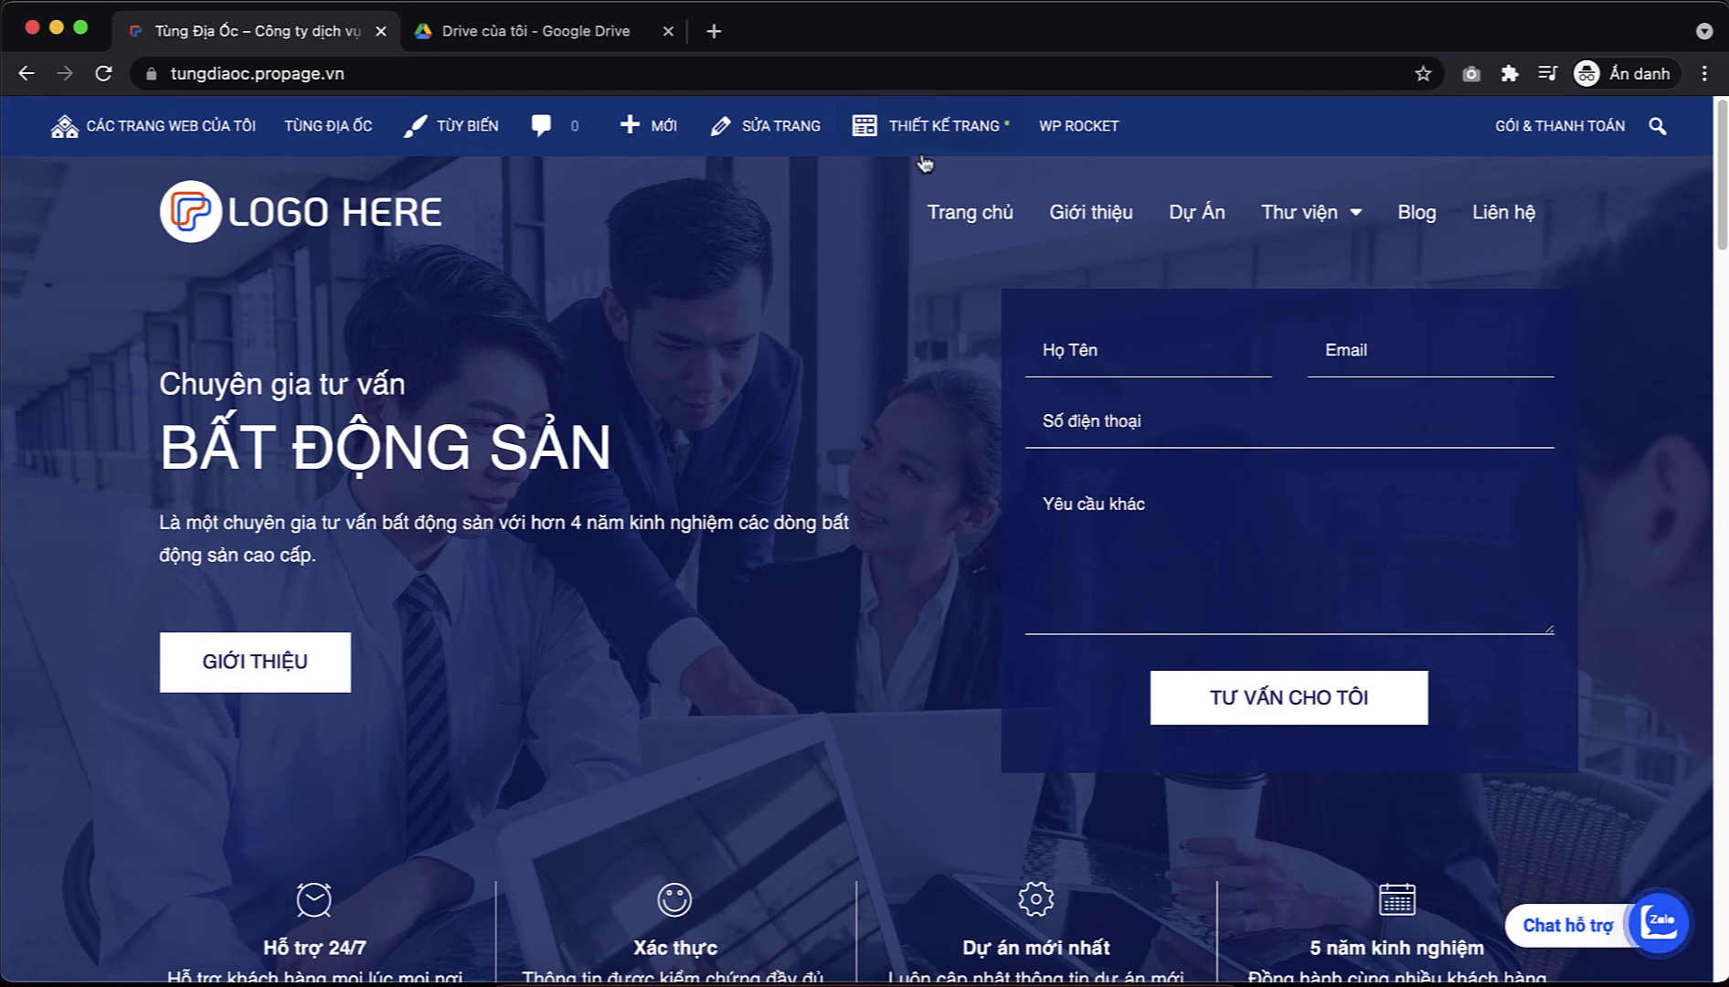
mouse_move(903, 136)
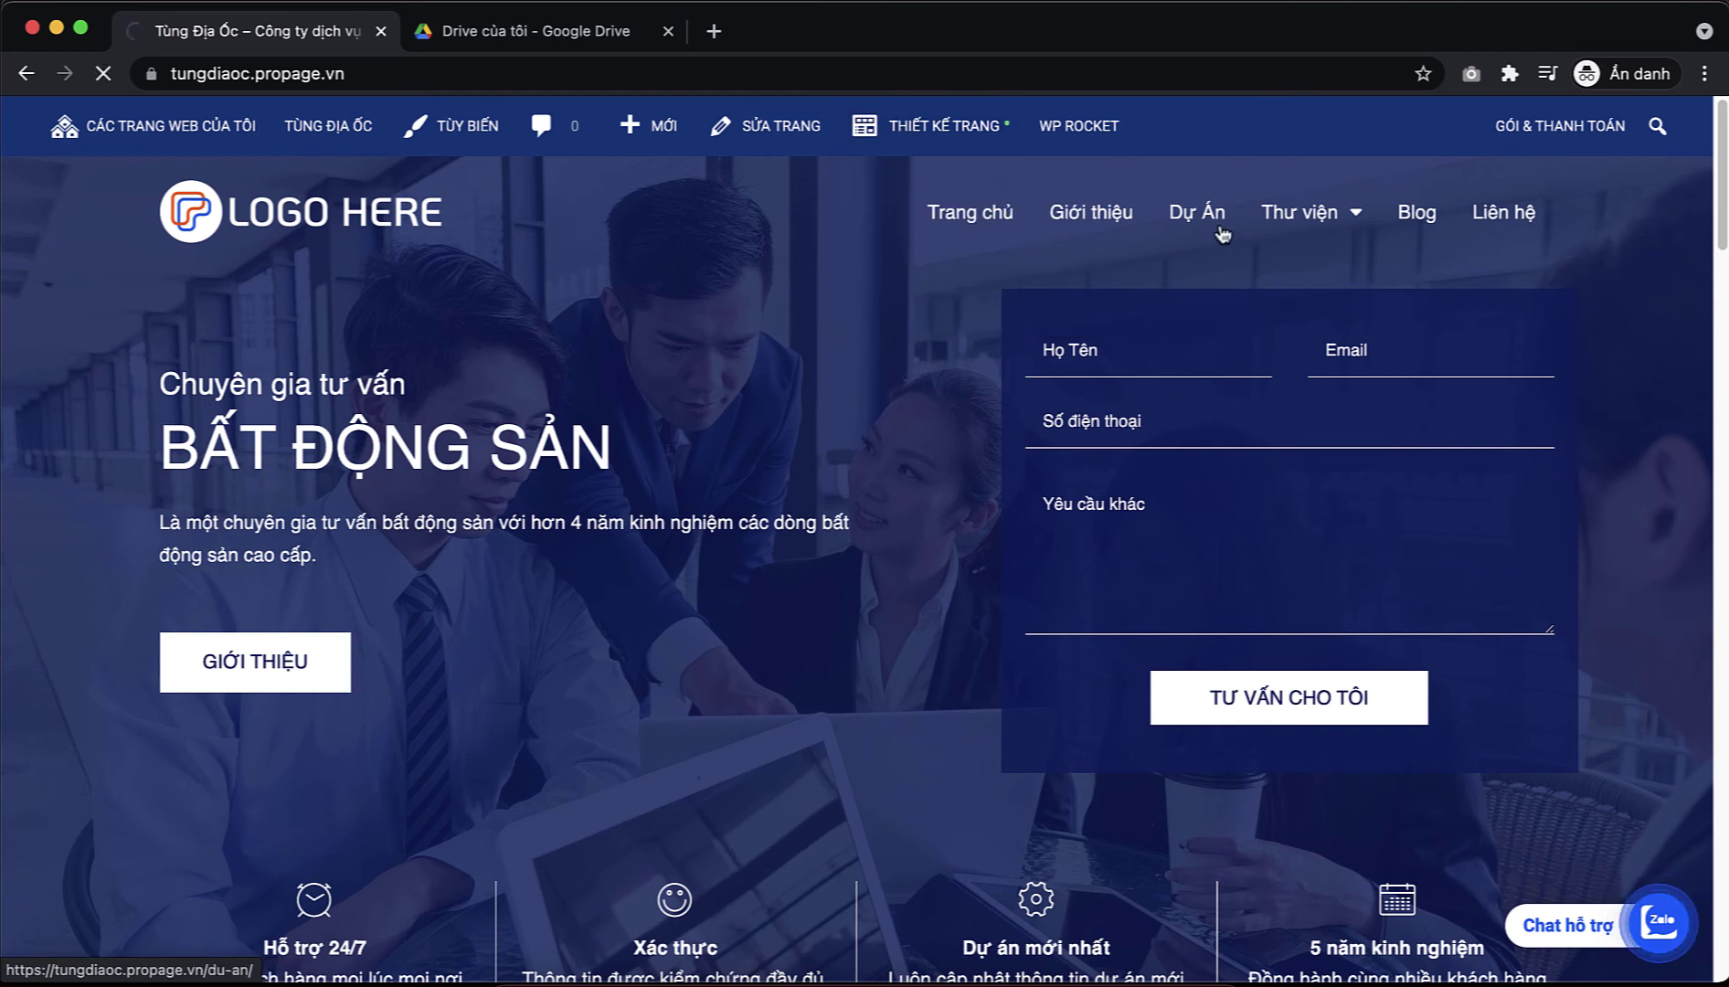
click(1219, 229)
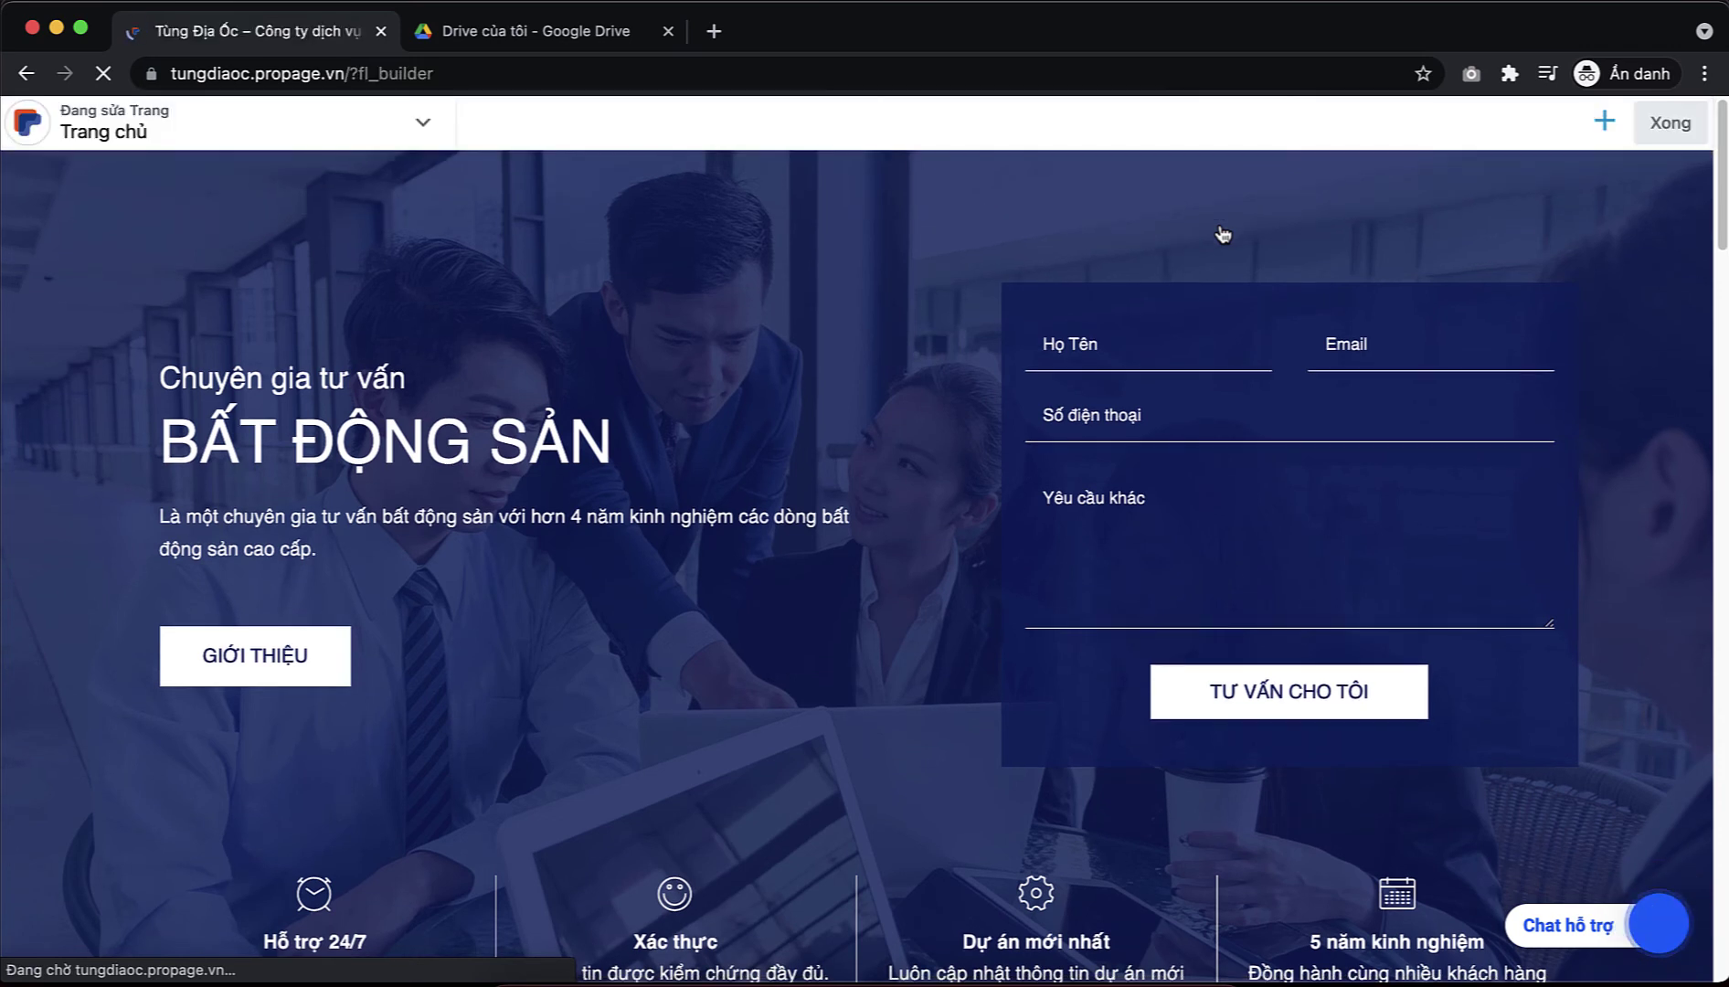
- Open the General settings of the global contact form module in the home page's hero section
click(1133, 449)
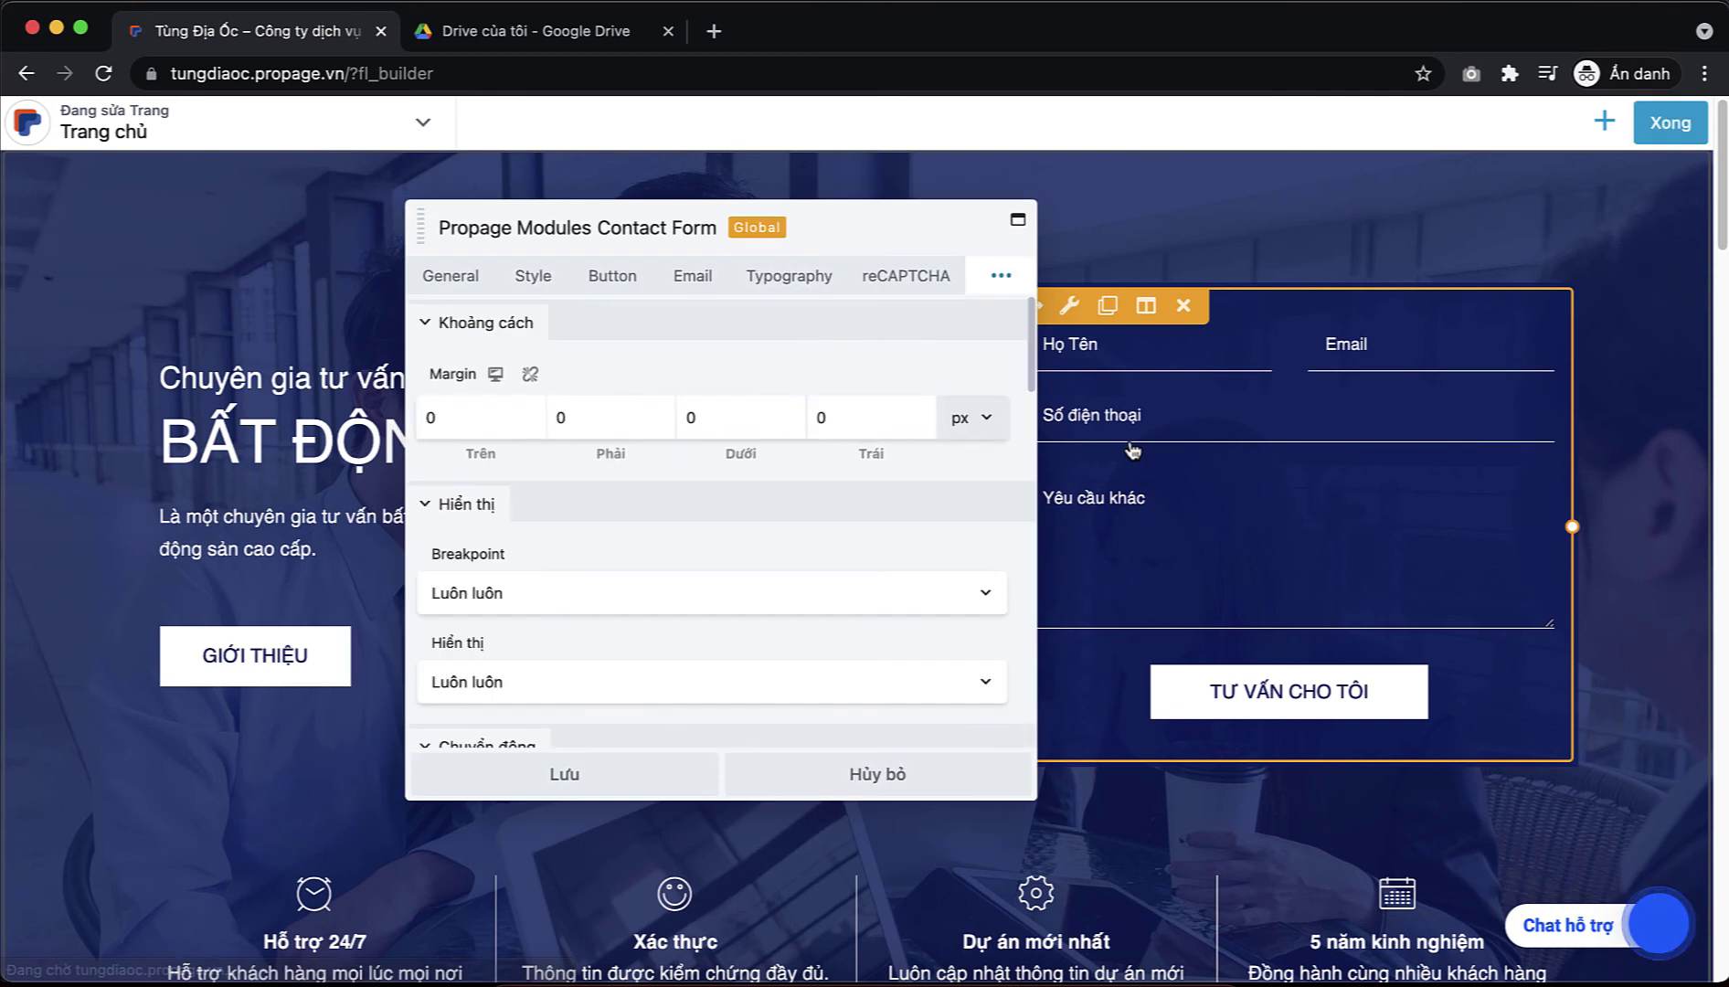
drag(896, 247, 788, 287)
scroll(584, 484, down, 3)
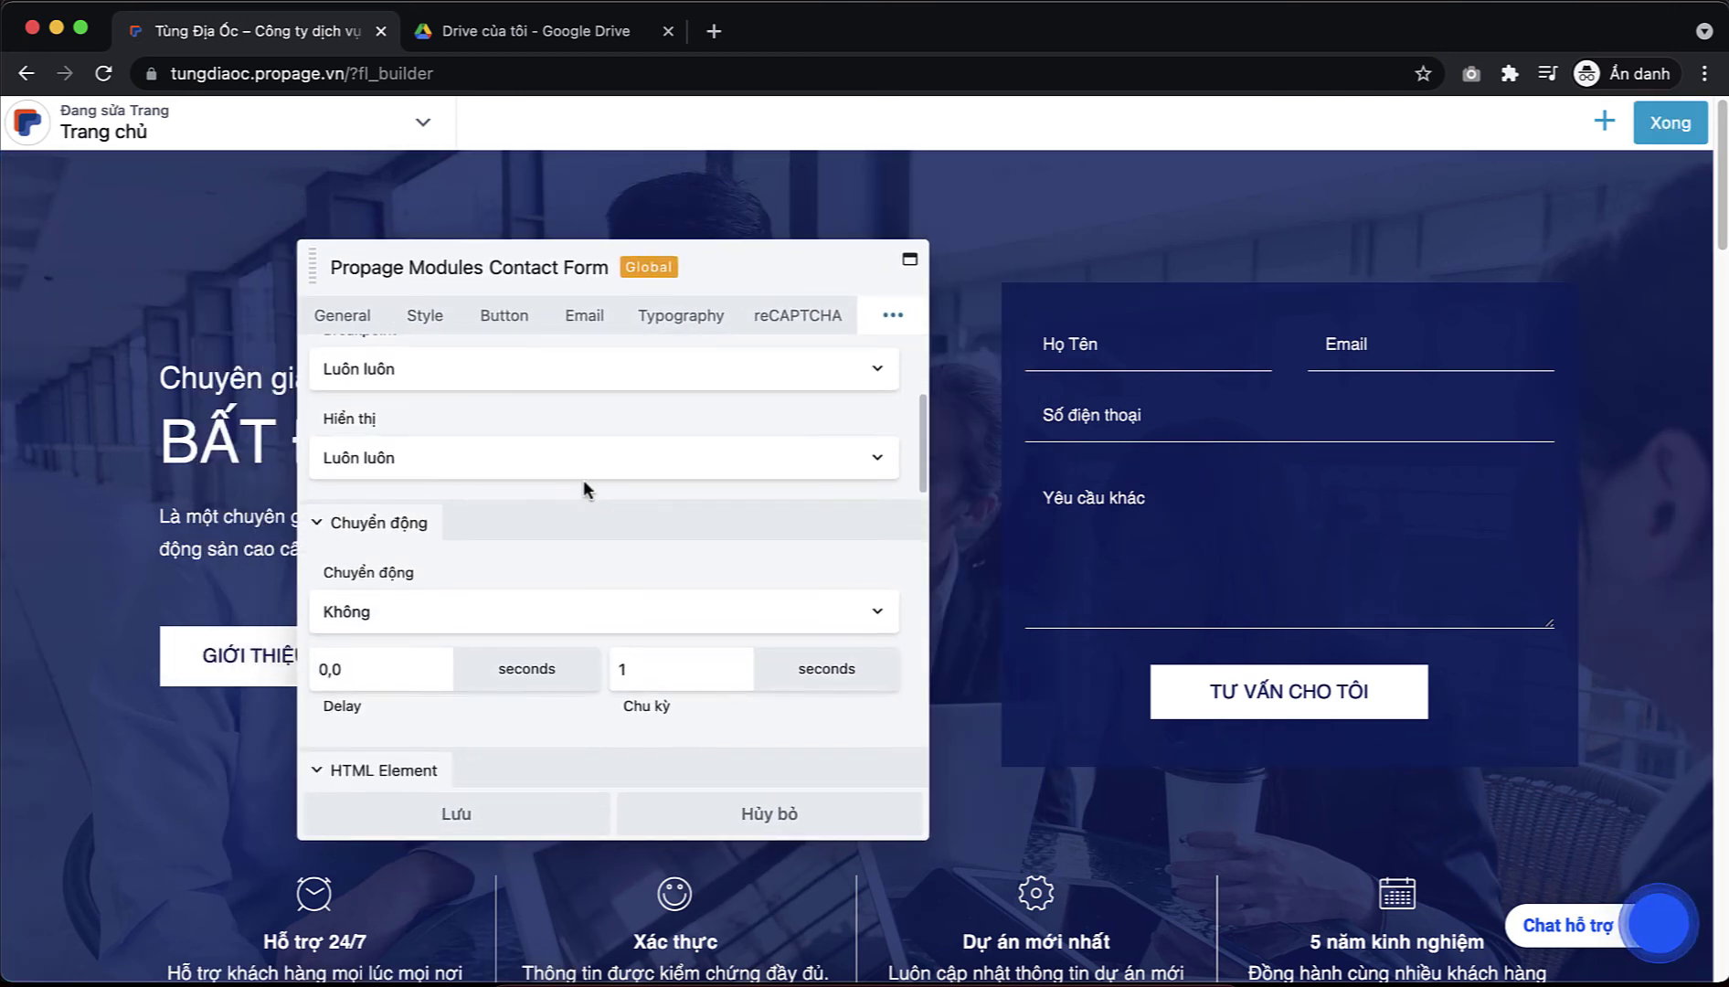
scroll(587, 489, up, 3)
click(369, 317)
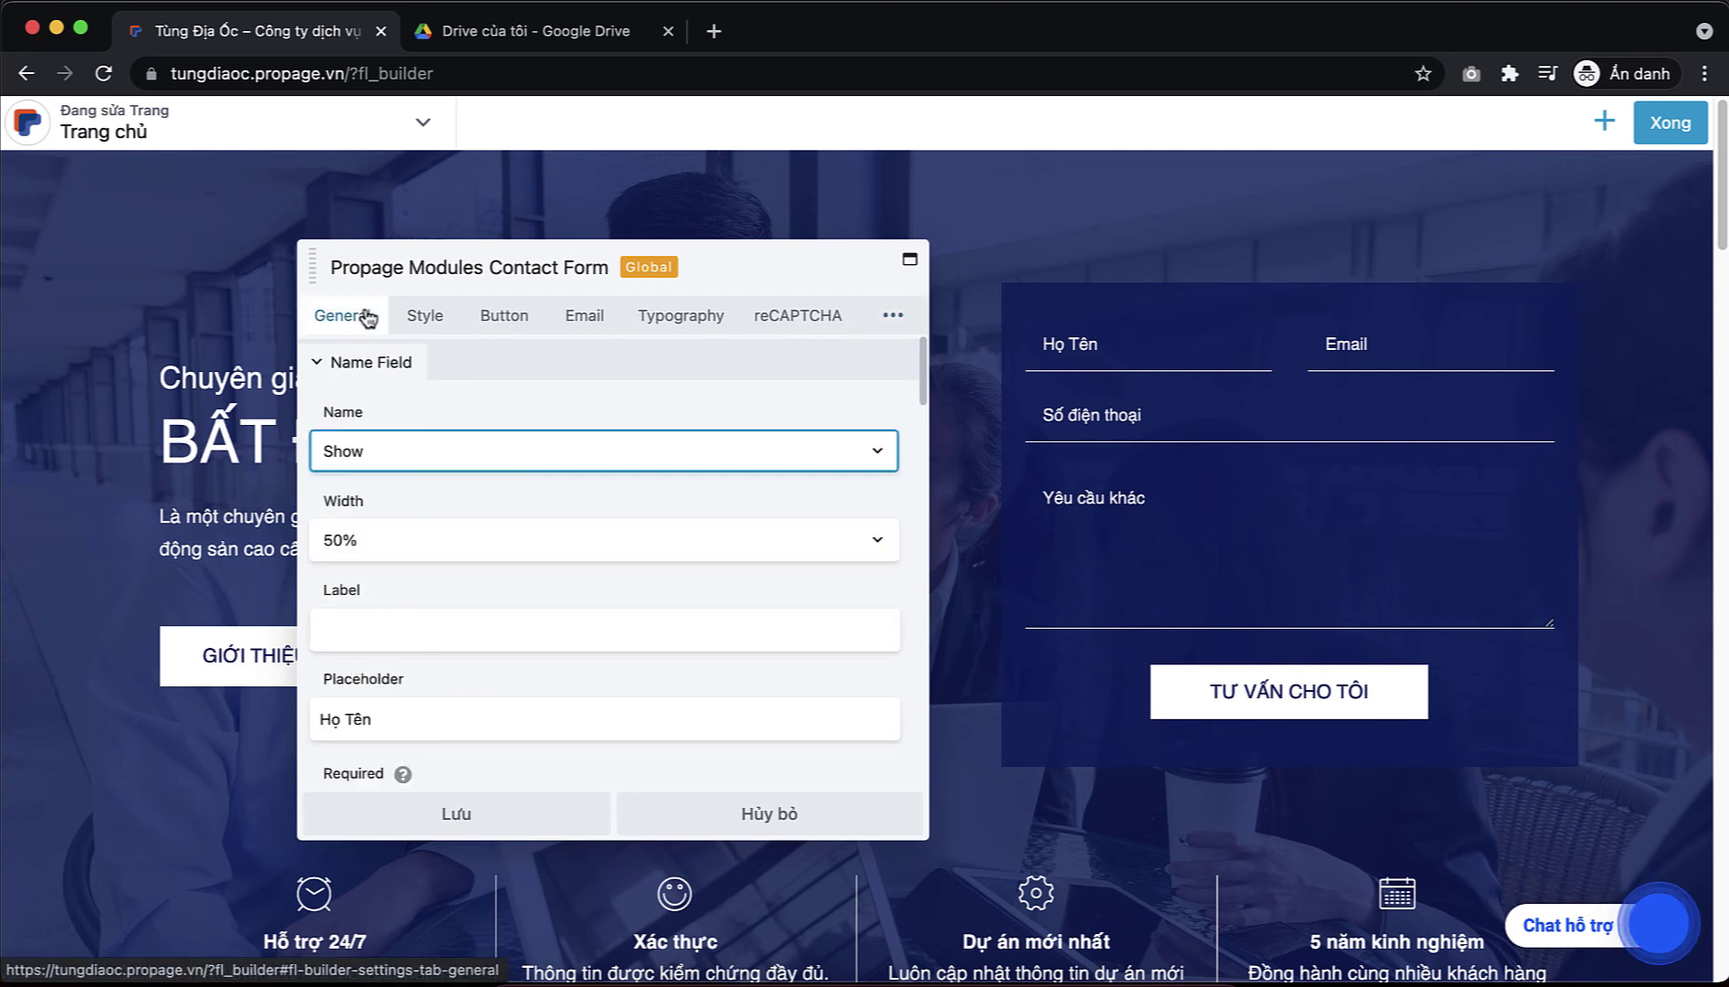
- Set the contact form's Message field to Hide and save the module settings
scroll(497, 418, down, 6)
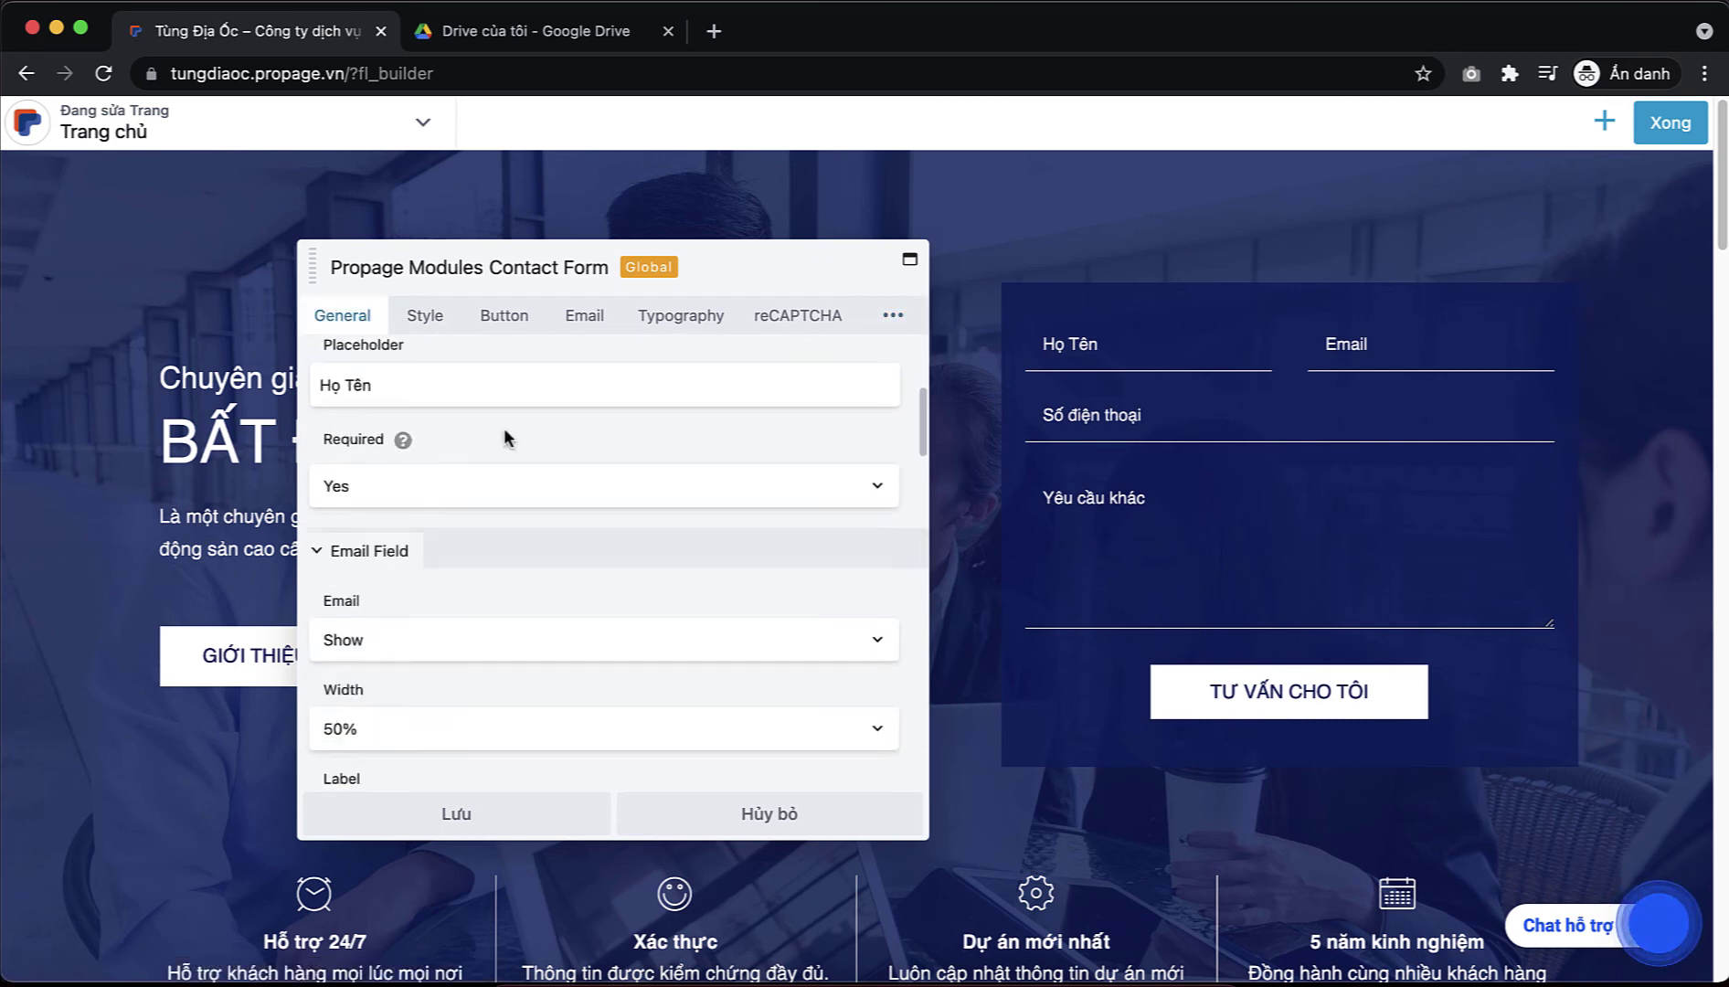
scroll(509, 432, down, 6)
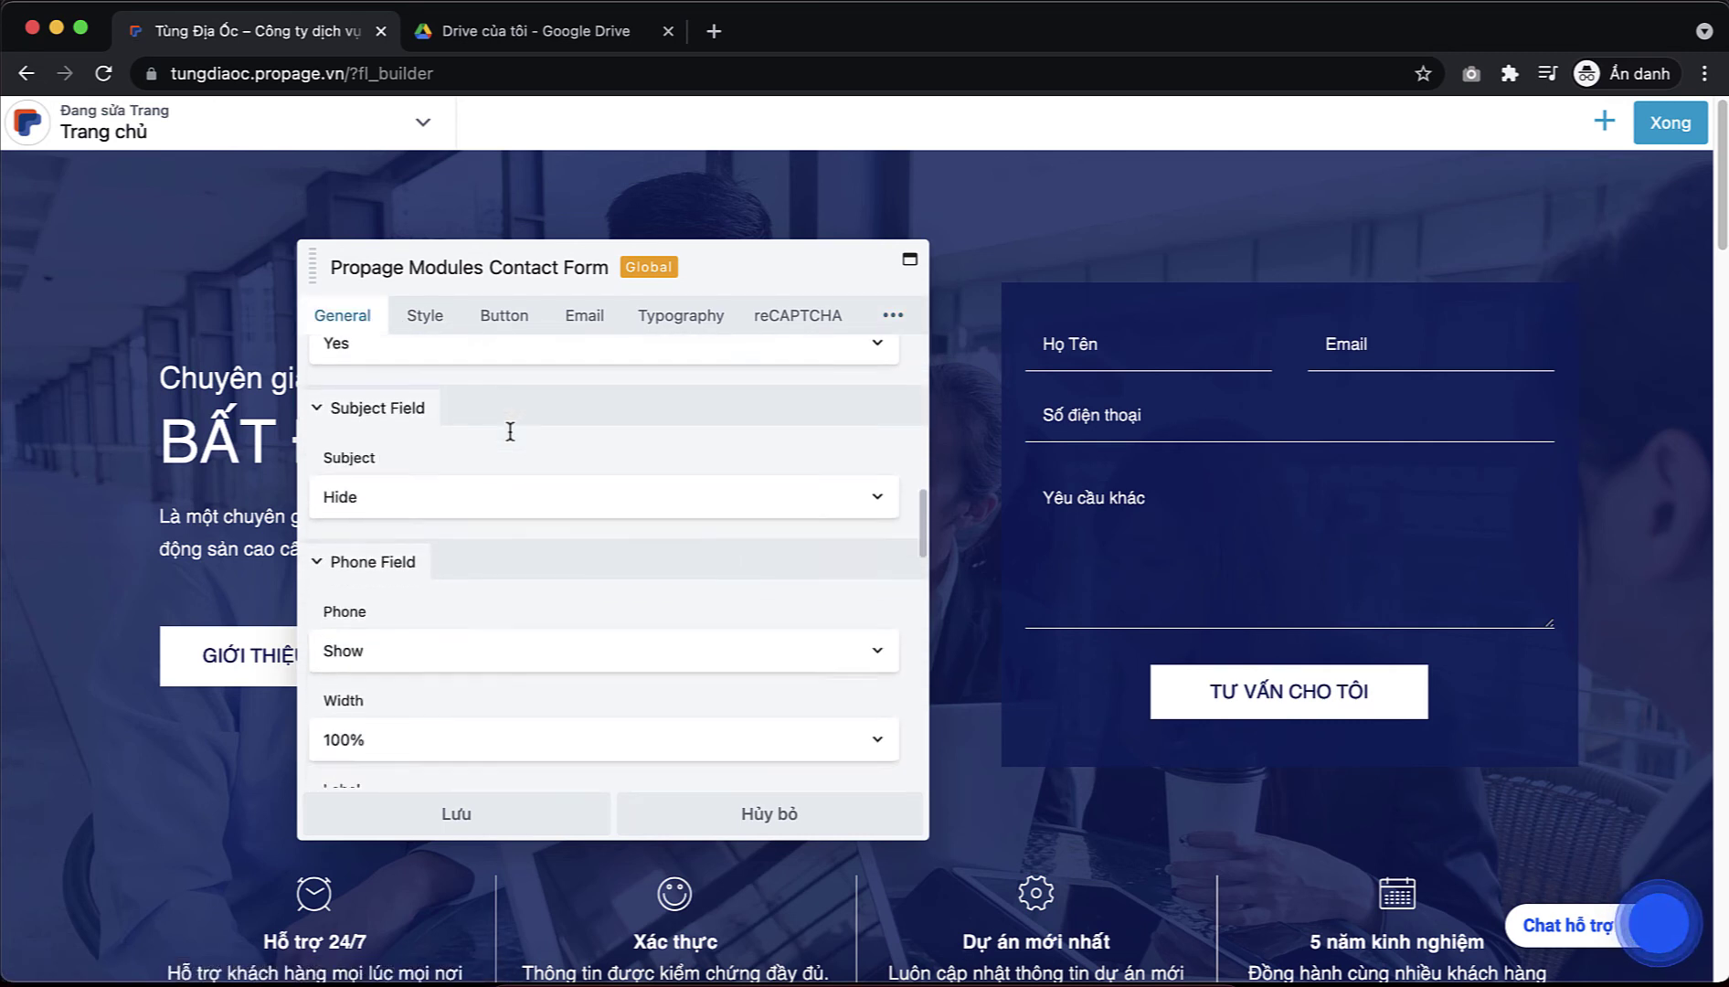
scroll(509, 434, up, 2)
scroll(386, 503, down, 4)
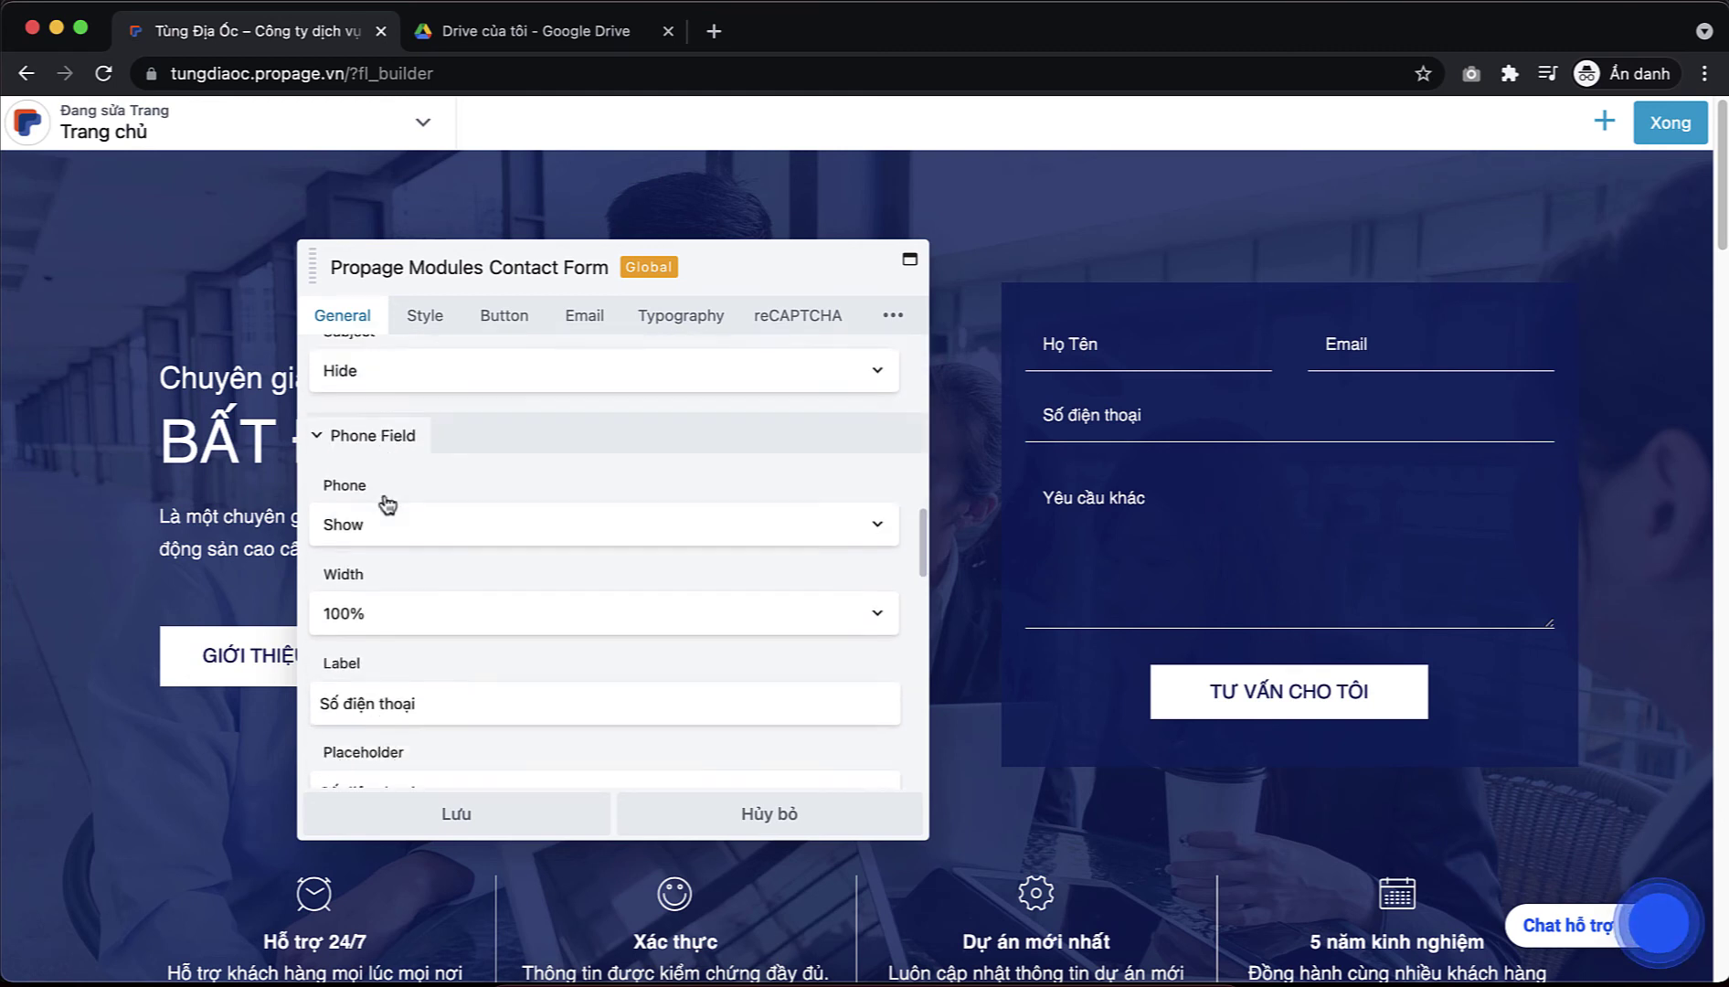
scroll(394, 536, down, 3)
click(408, 556)
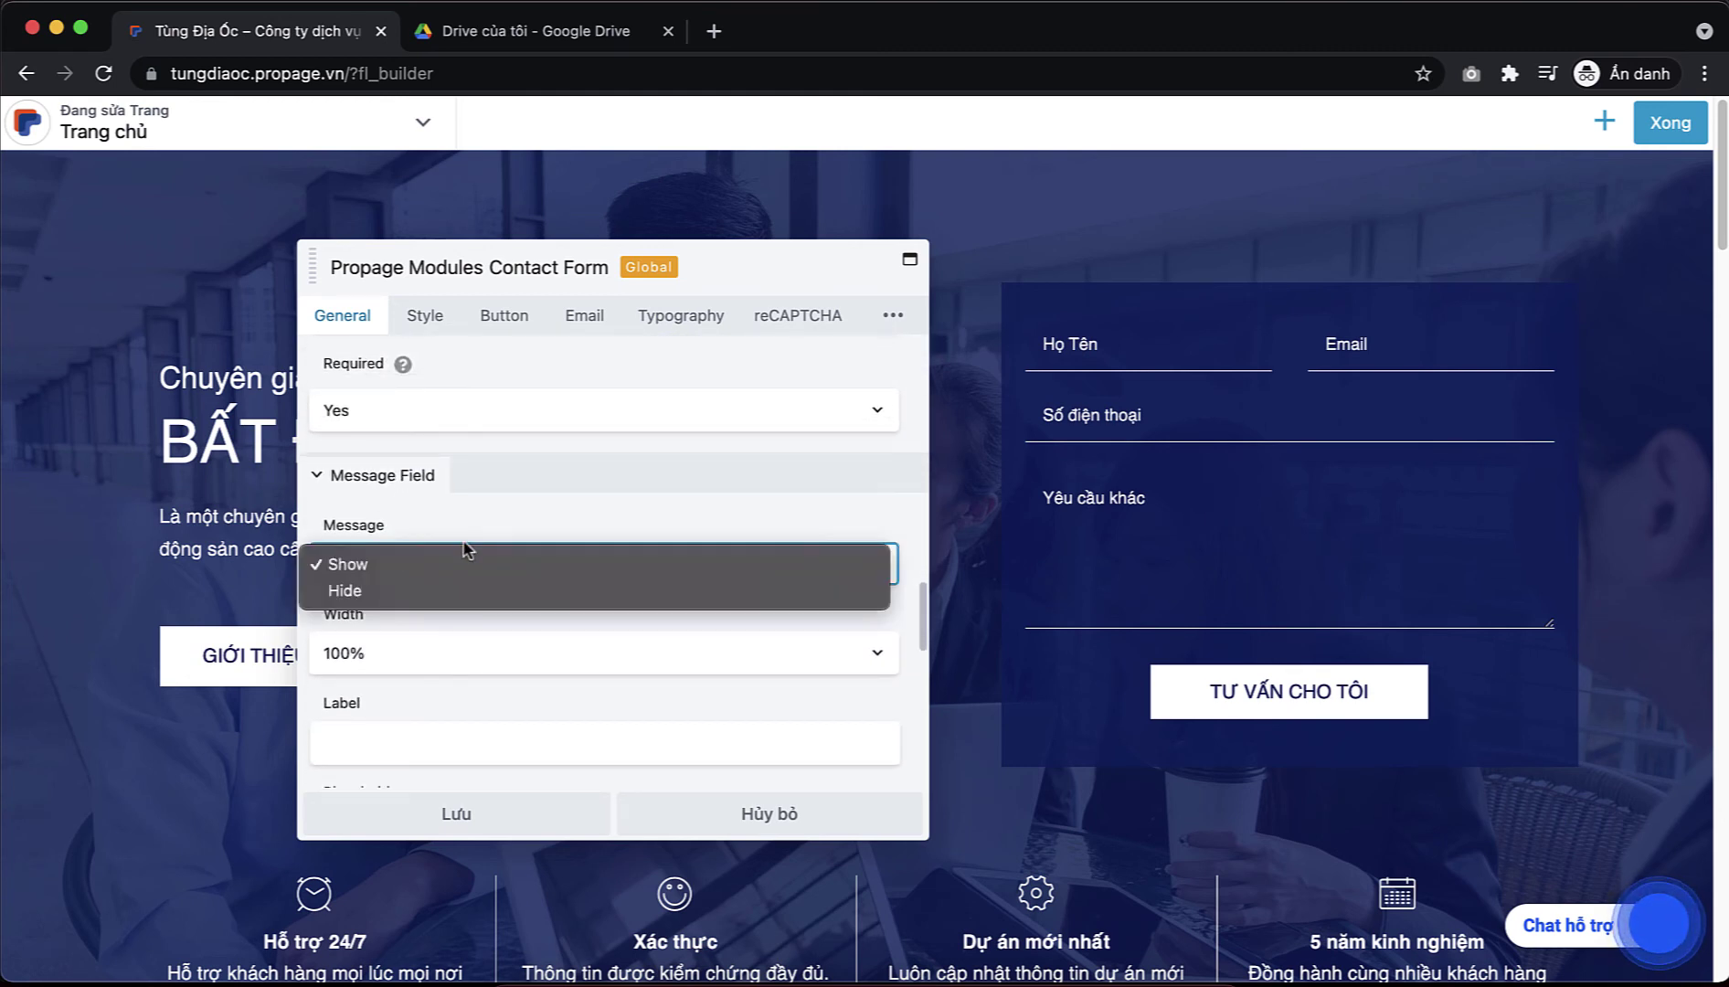
click(477, 592)
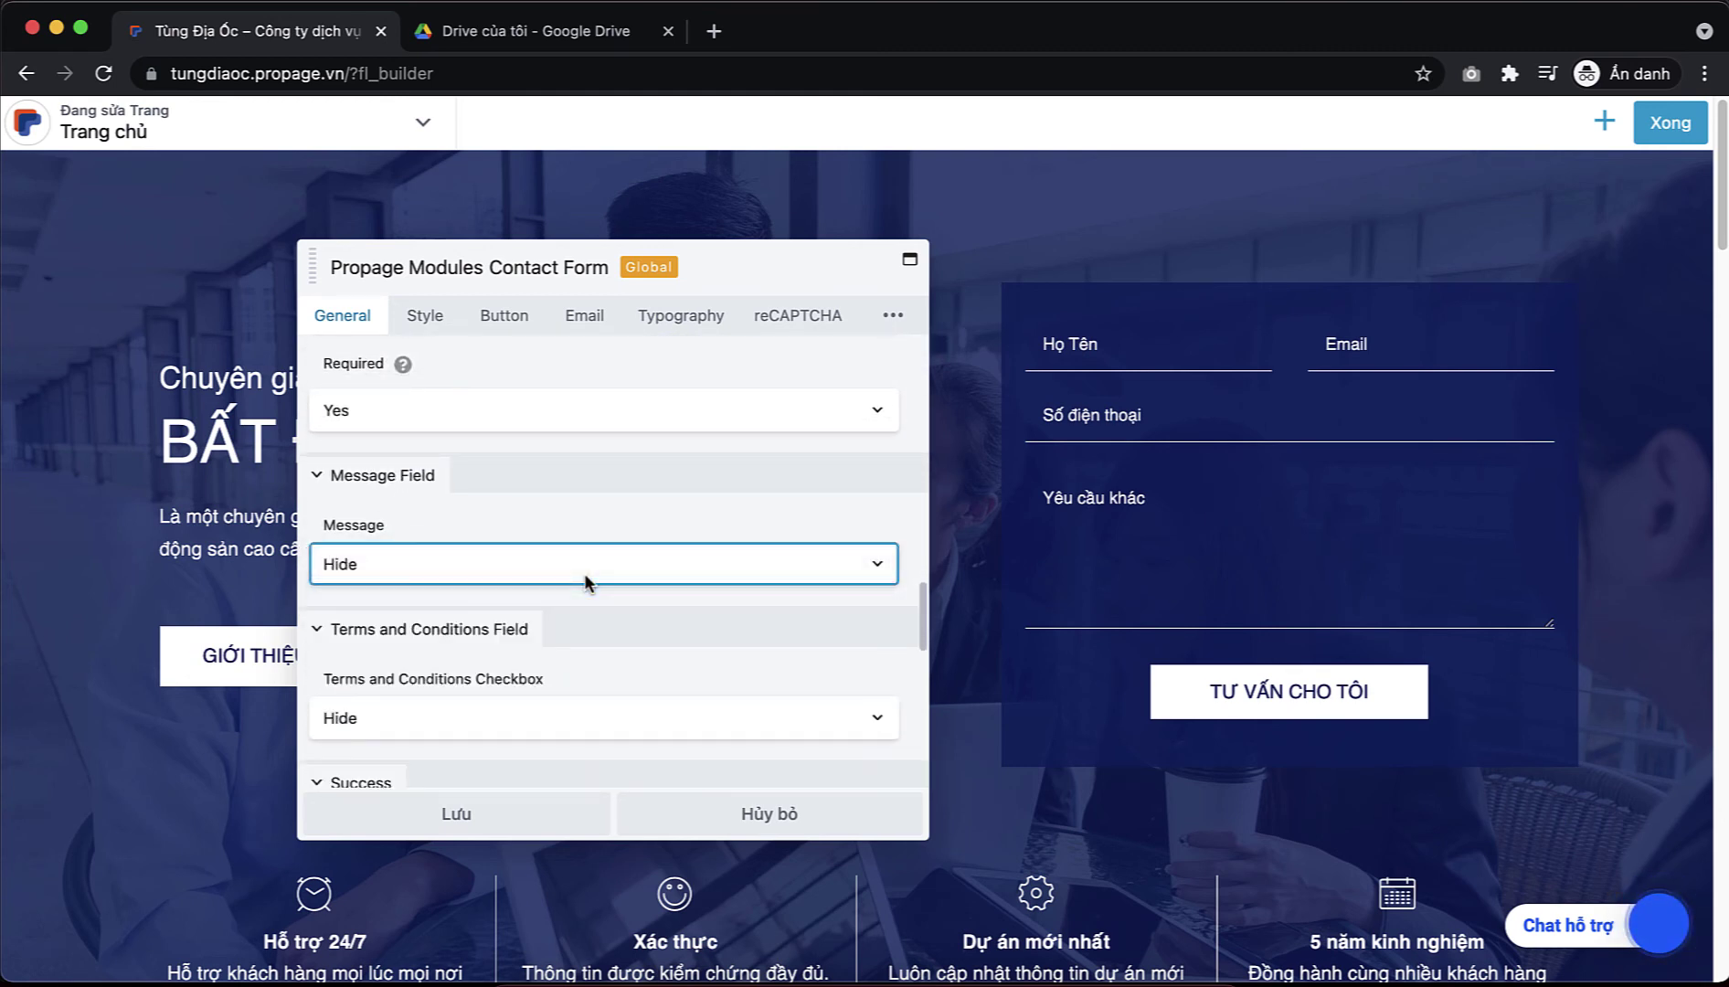
click(418, 821)
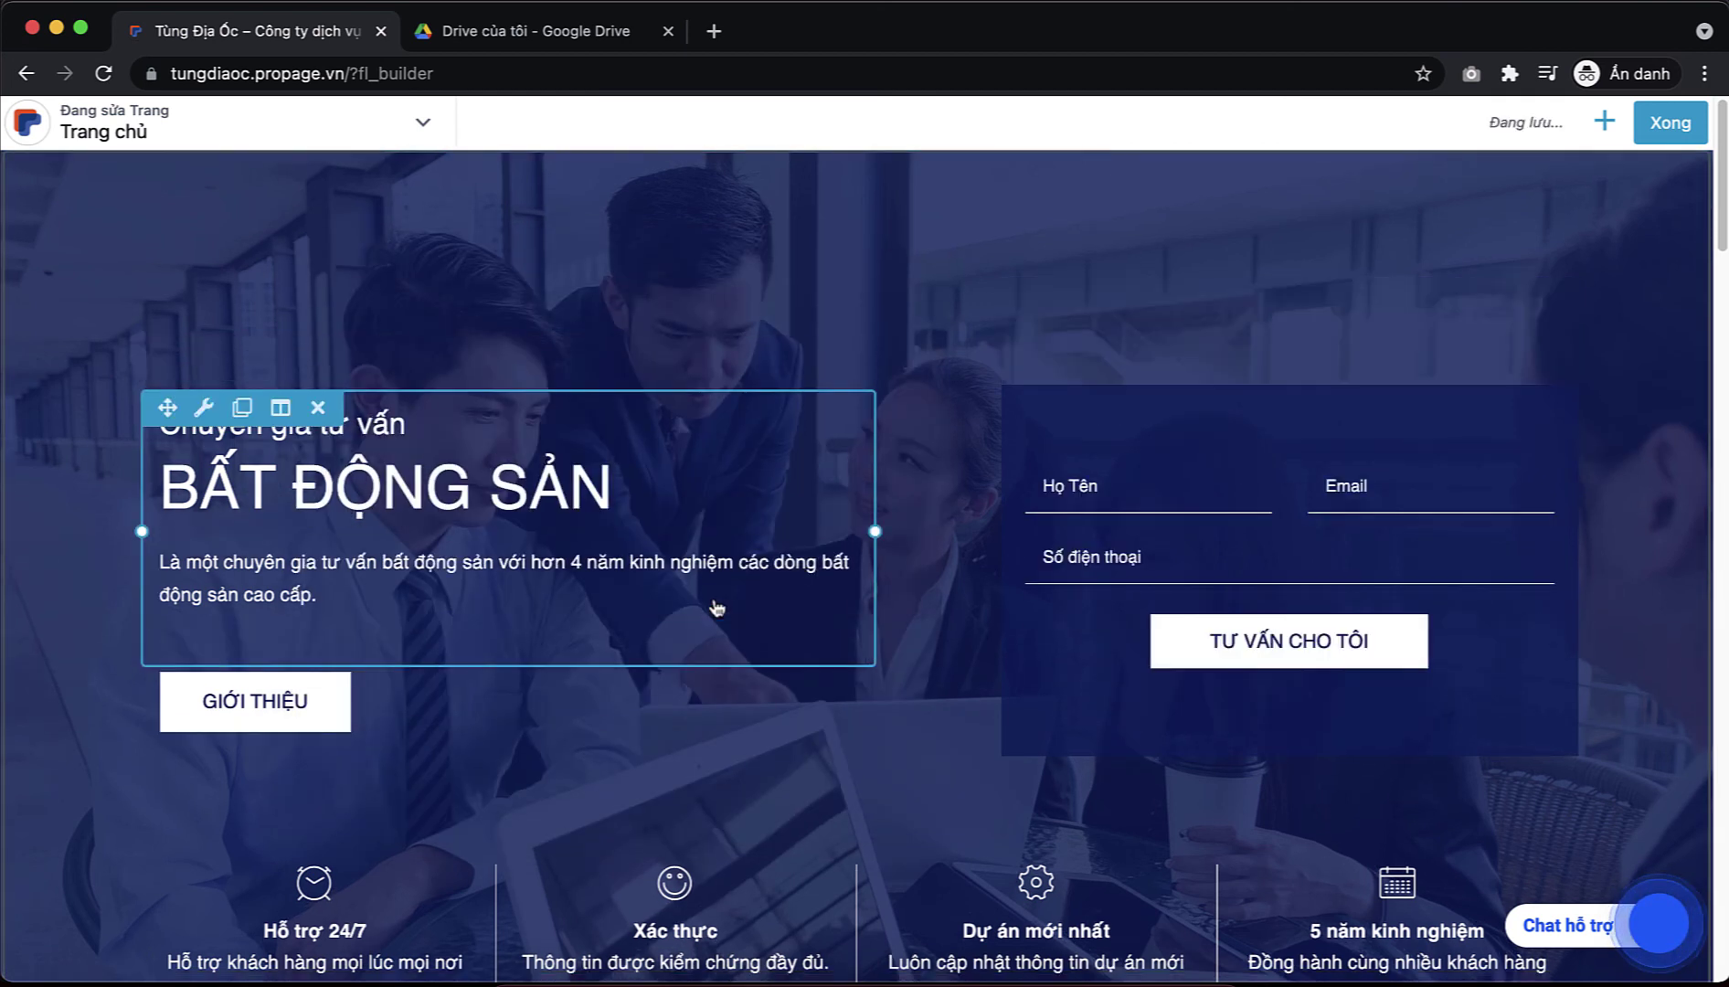
- Publish the home page and check the TƯ VẤN DỰ ÁN form in its footer for the same field change
click(1673, 122)
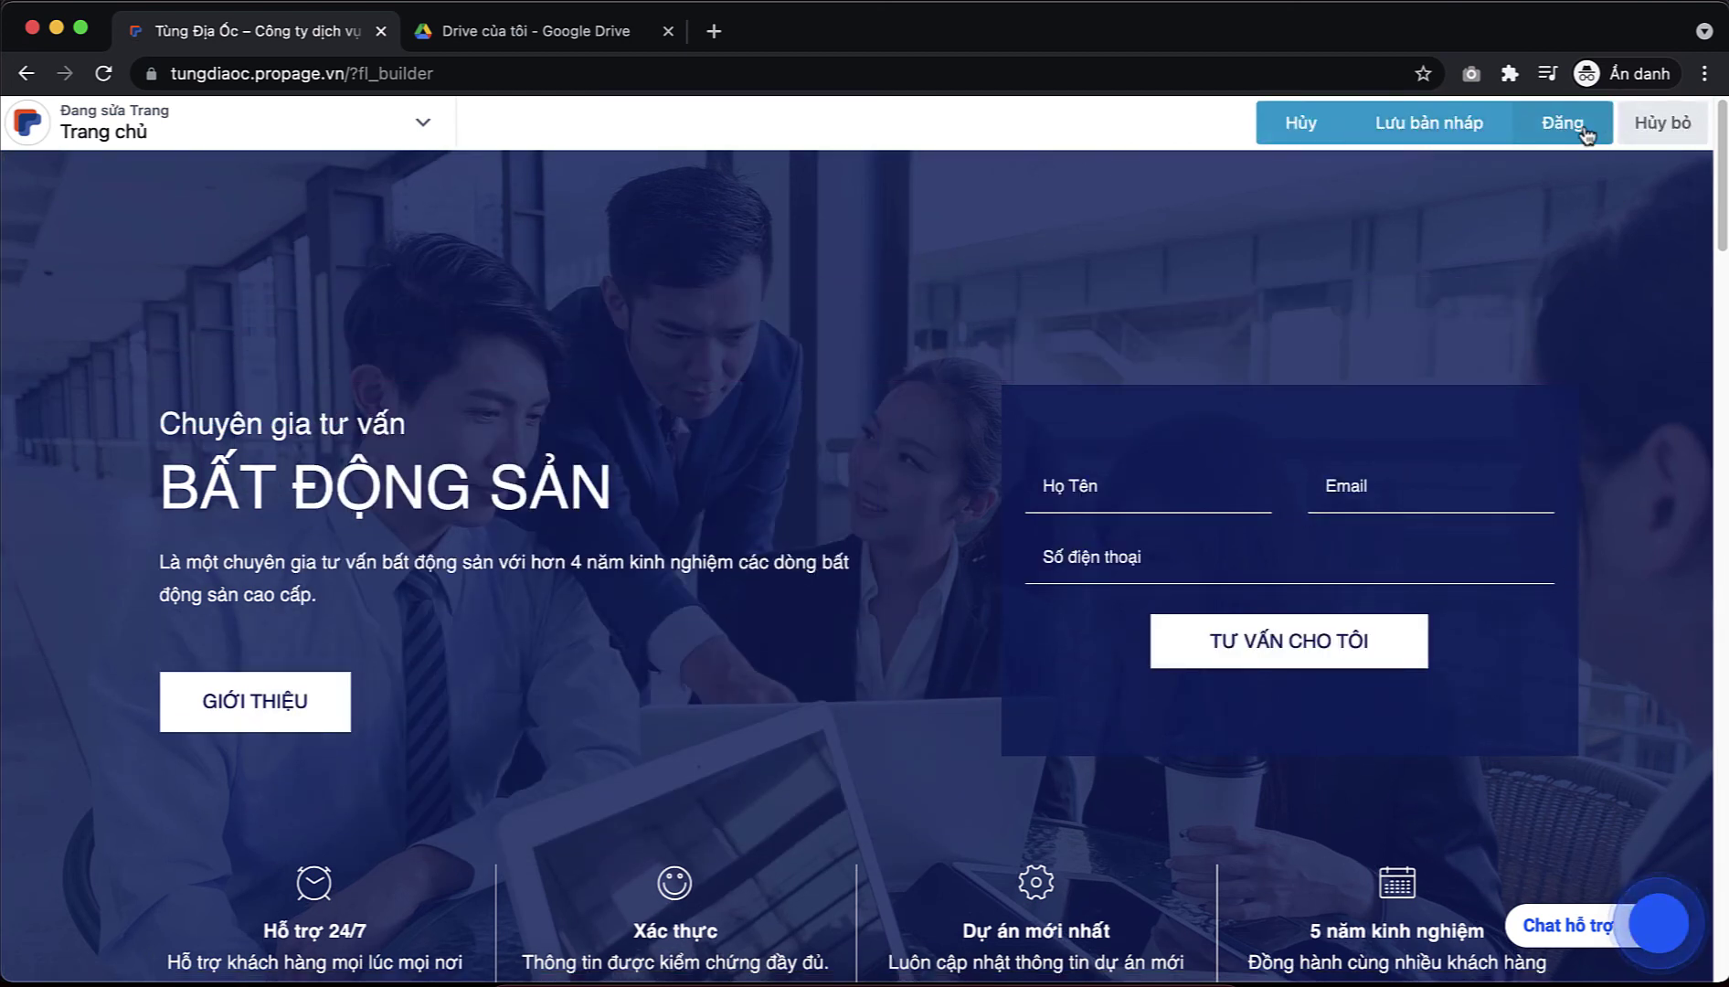
click(1567, 126)
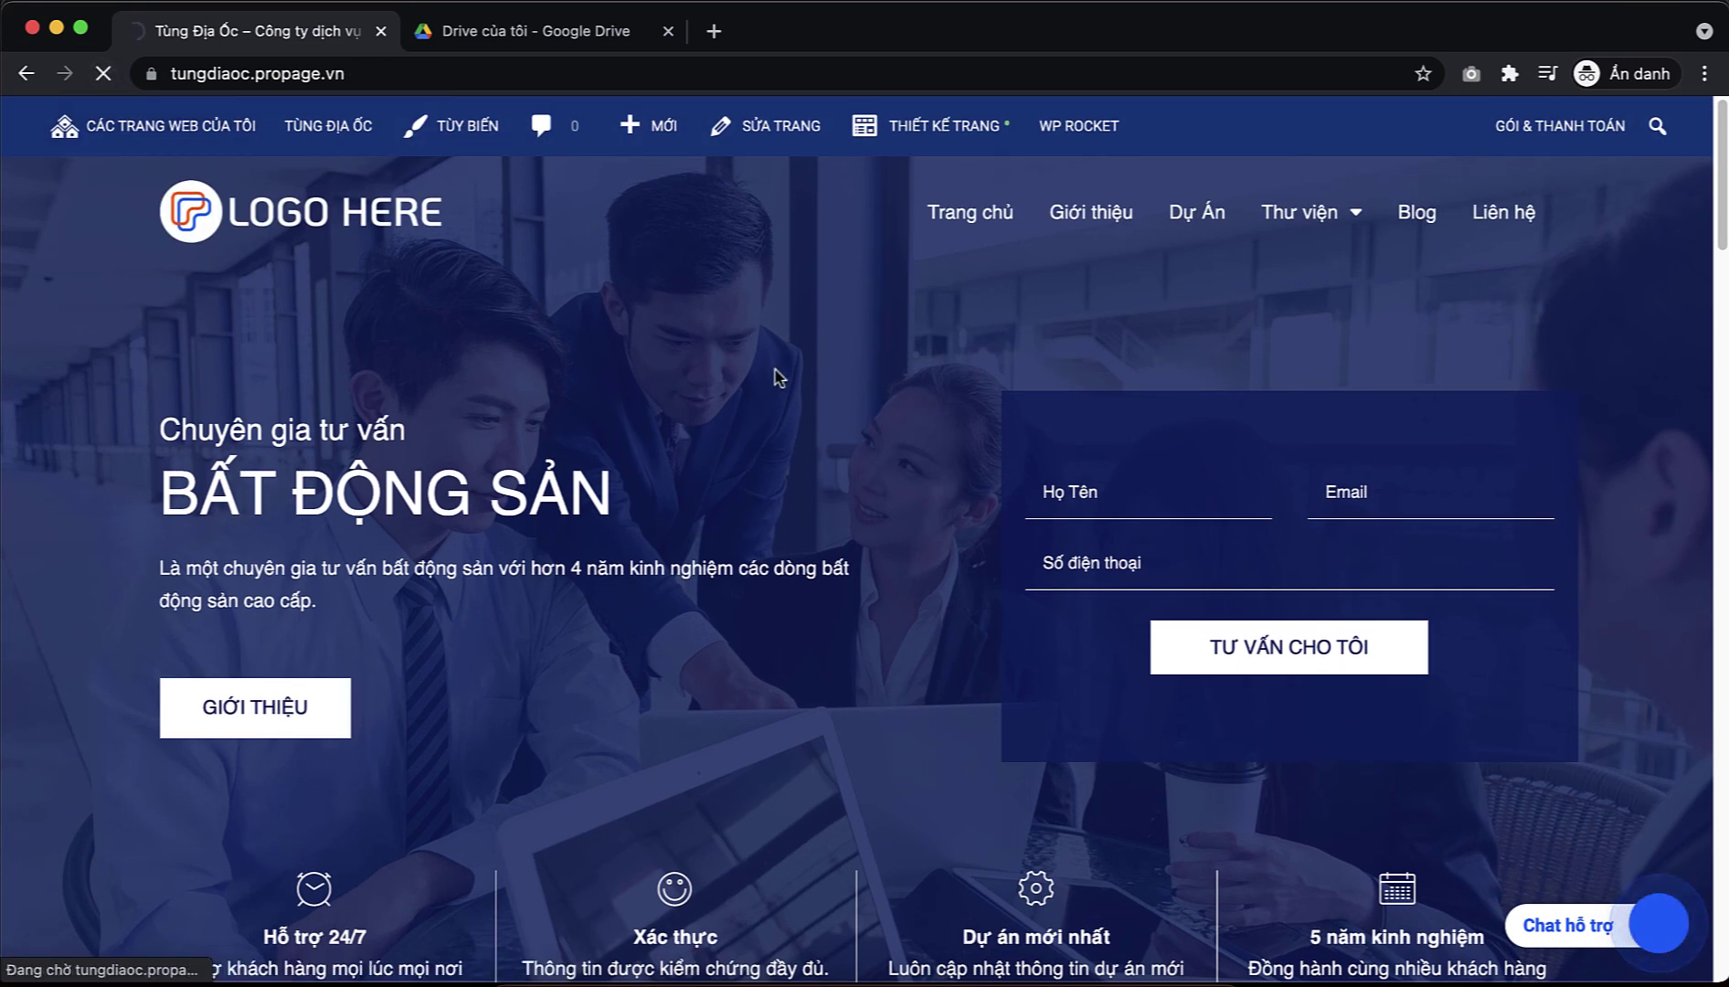
scroll(1713, 233, down, 3)
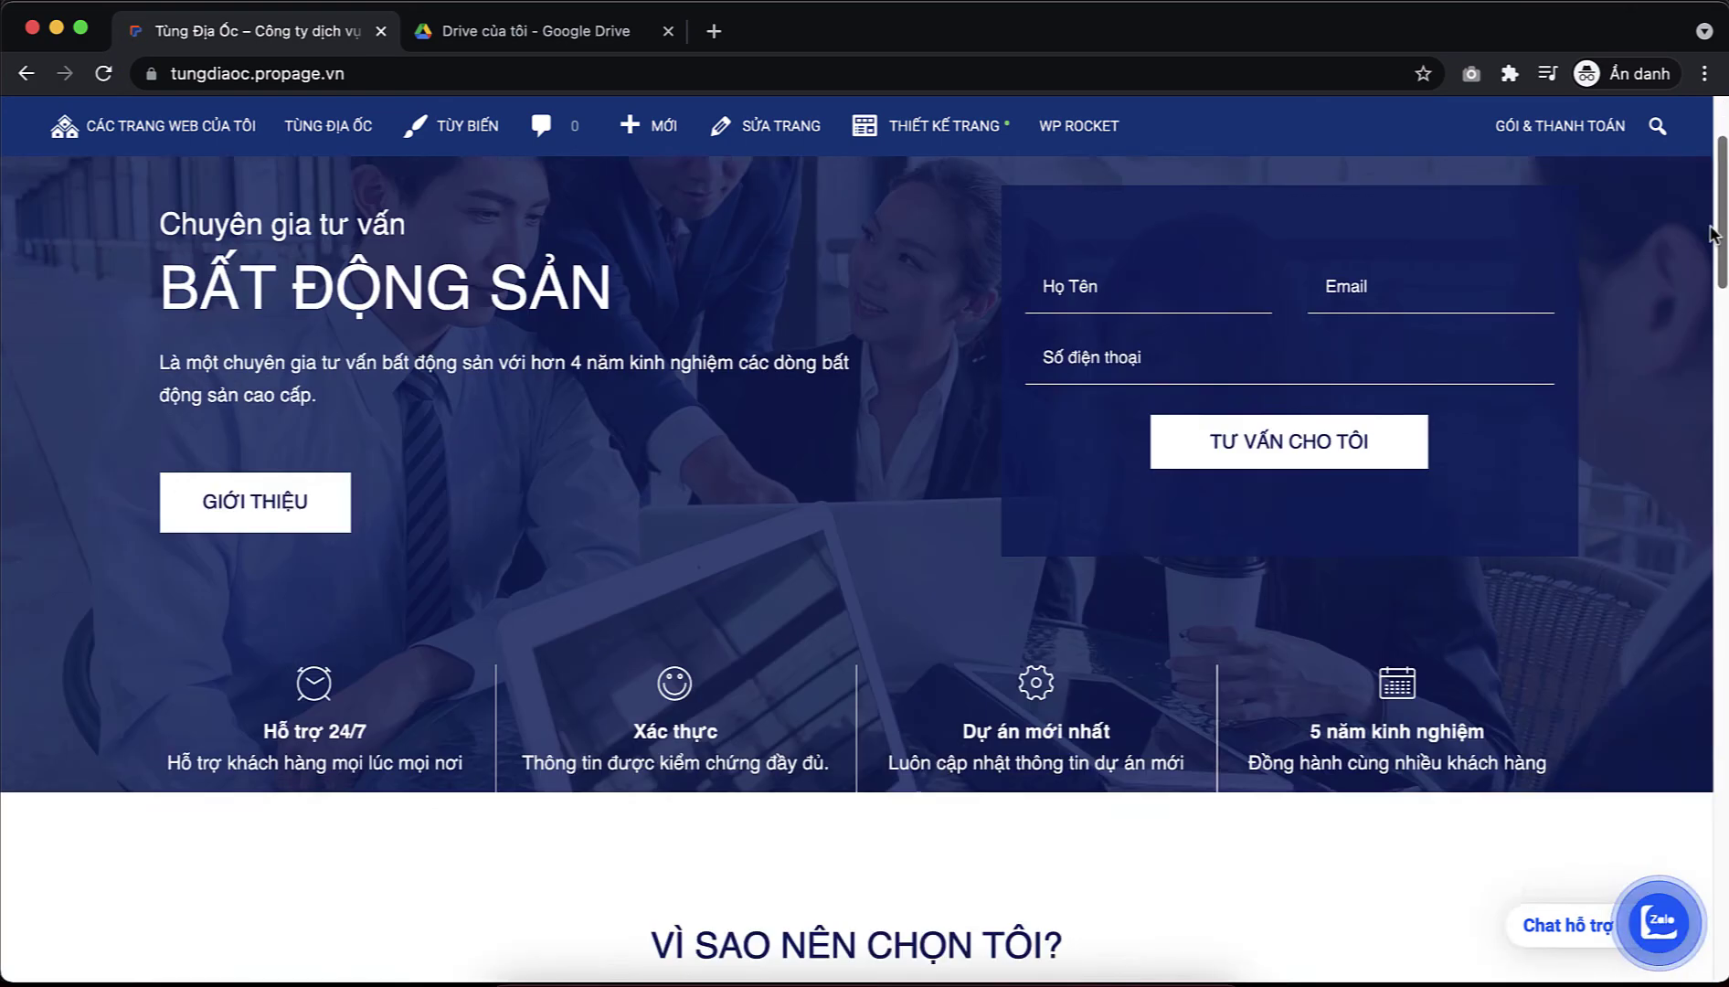
drag(1713, 233, 1717, 905)
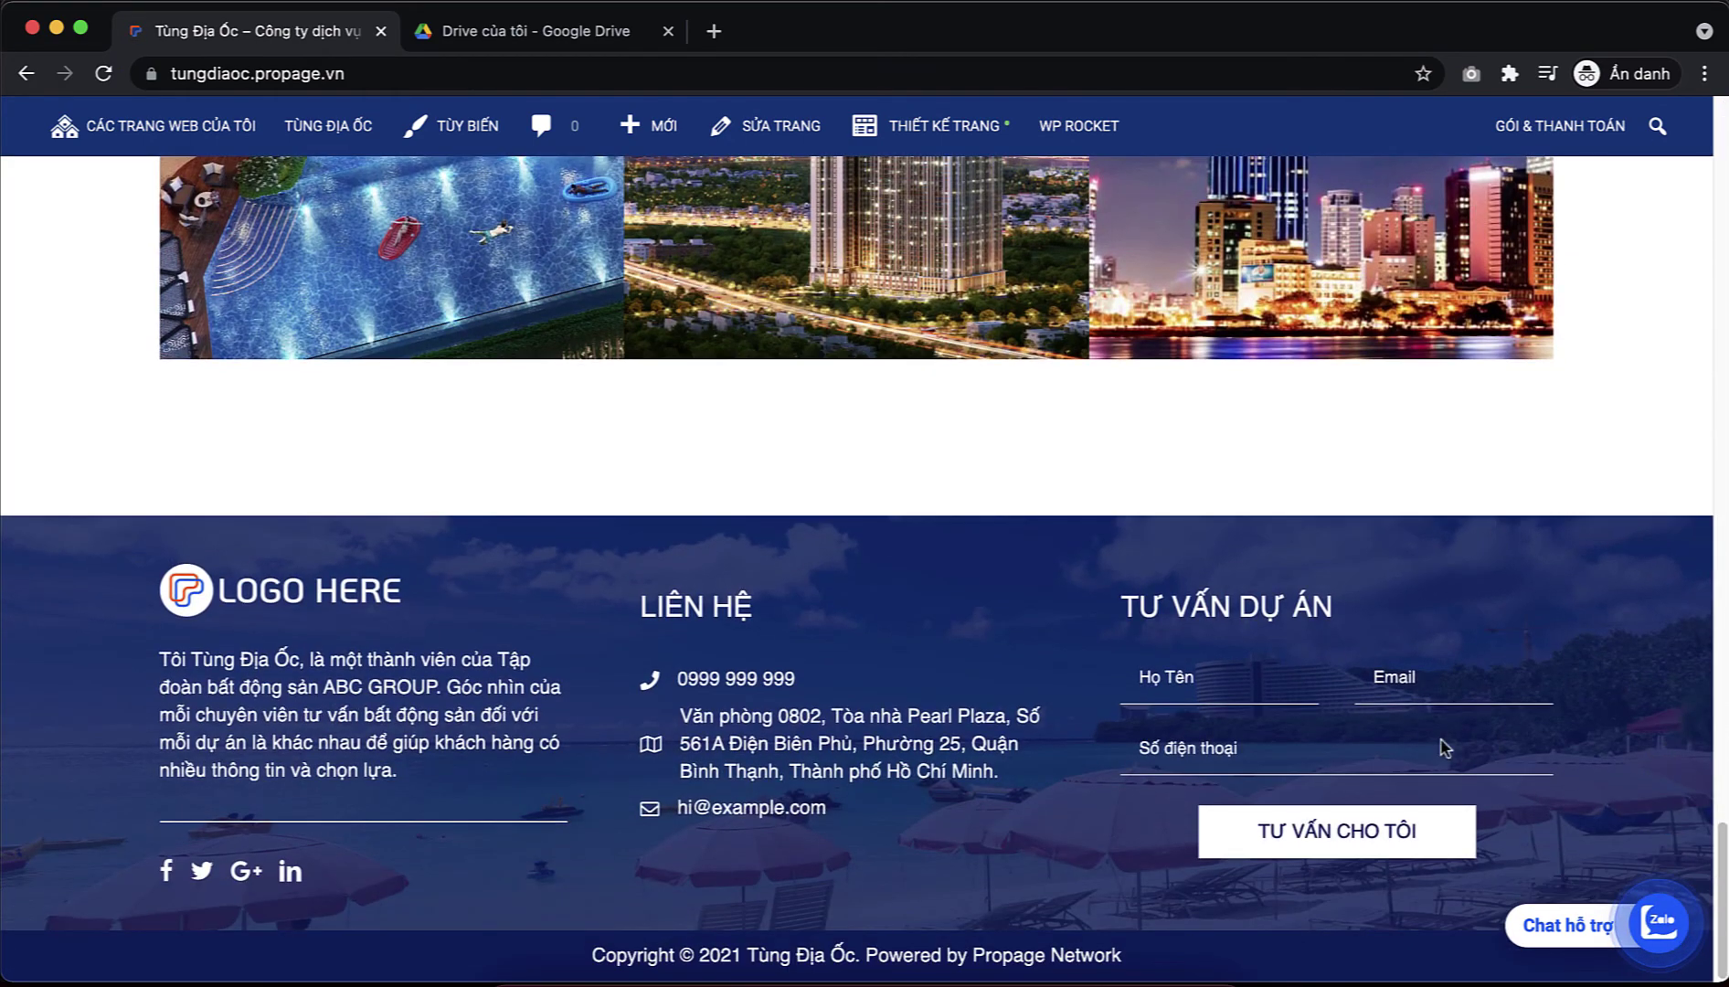
click(1243, 748)
click(1431, 687)
click(1509, 639)
scroll(1573, 640, up, 1)
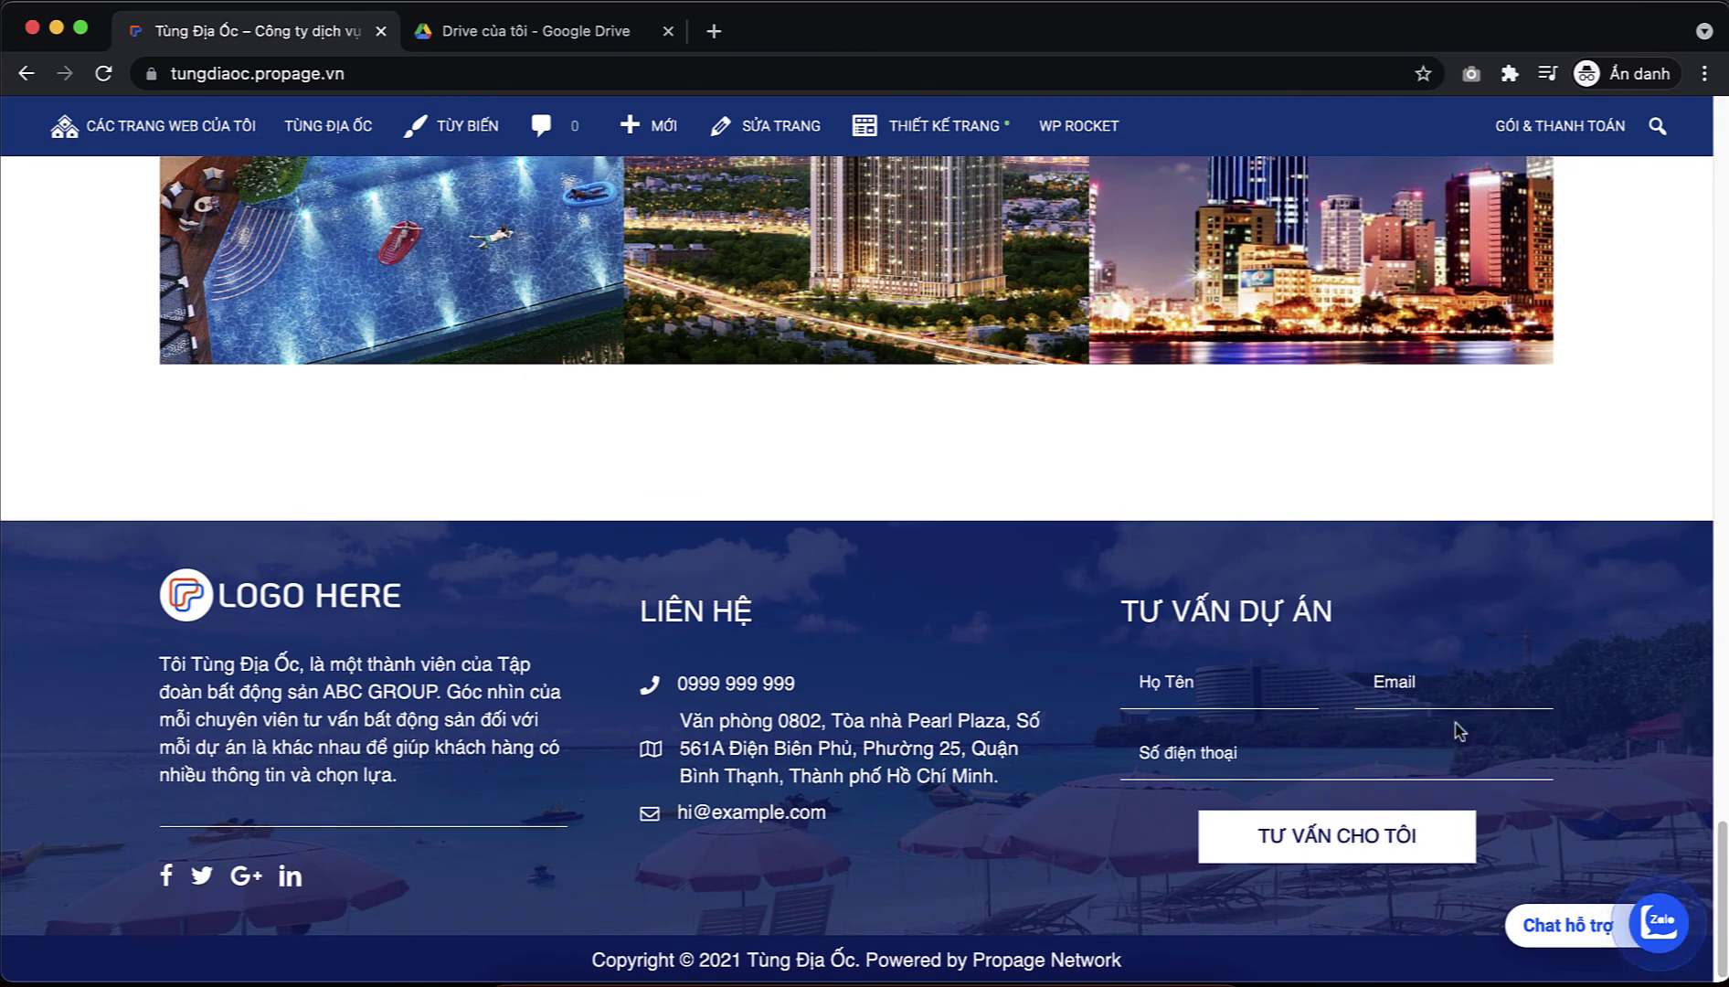
- Review the home page's "Liên hệ ĐỂ NHẬN BÁO GIÁ SỚM NHẤT" row and reopen the page in the page builder
scroll(1474, 638, up, 15)
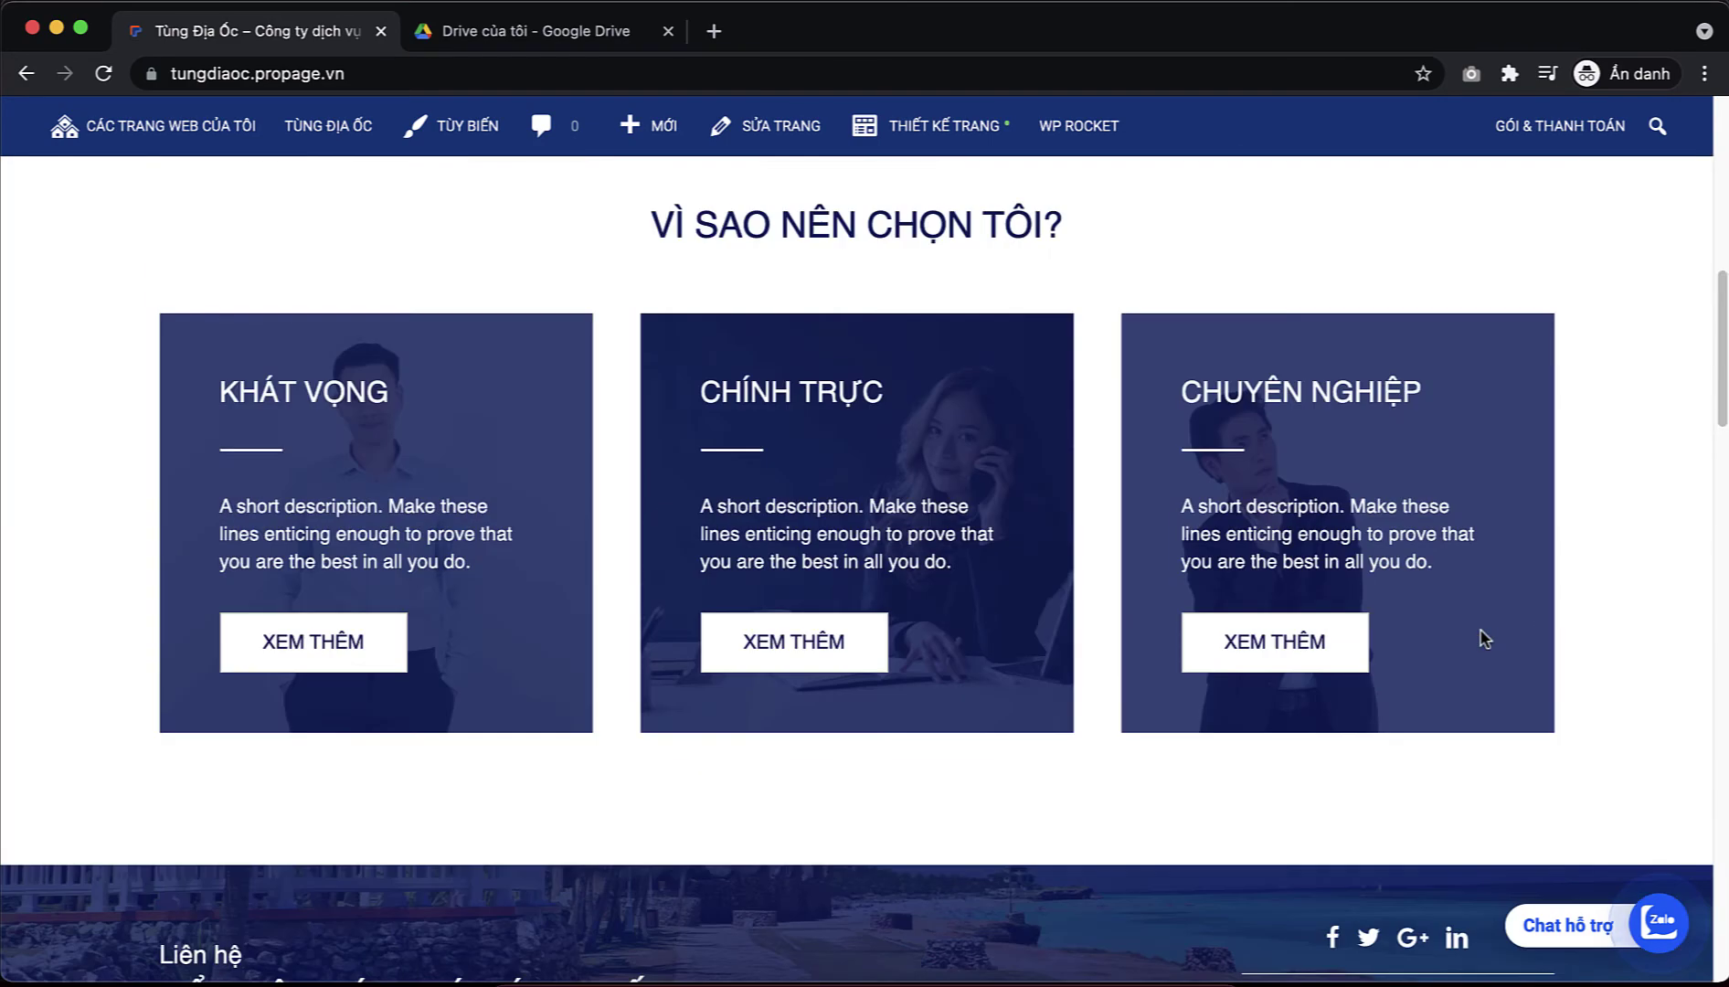
scroll(1482, 637, down, 6)
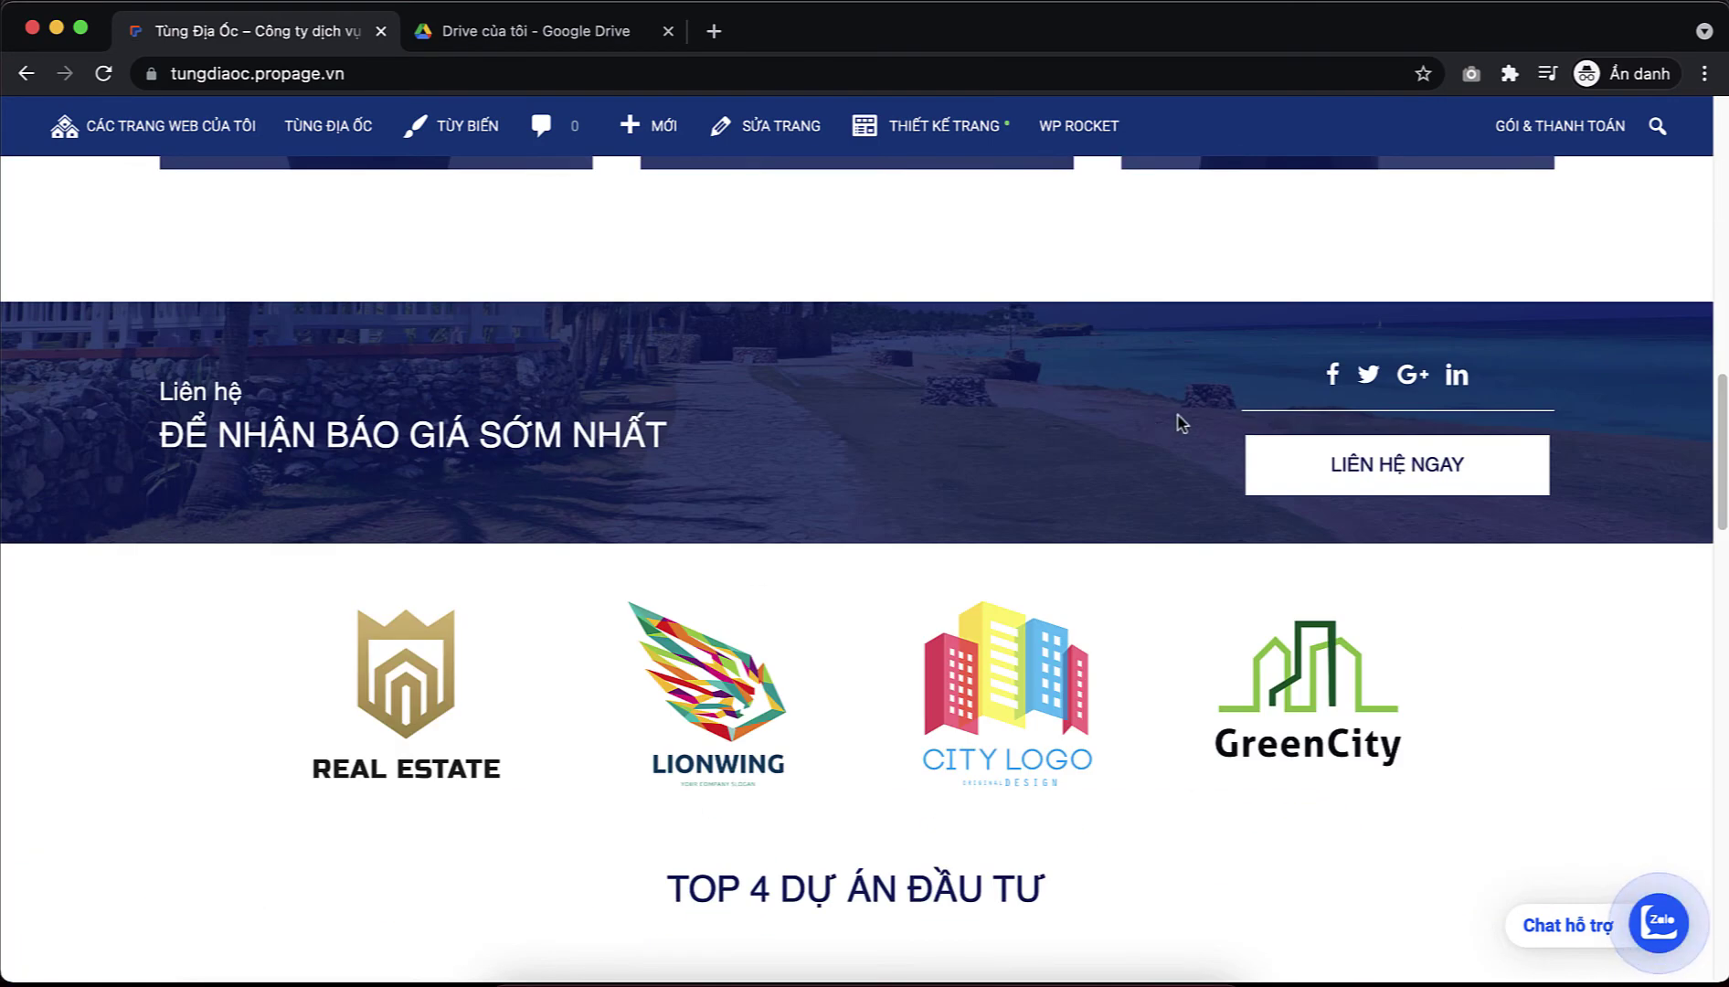
scroll(1073, 440, up, 1)
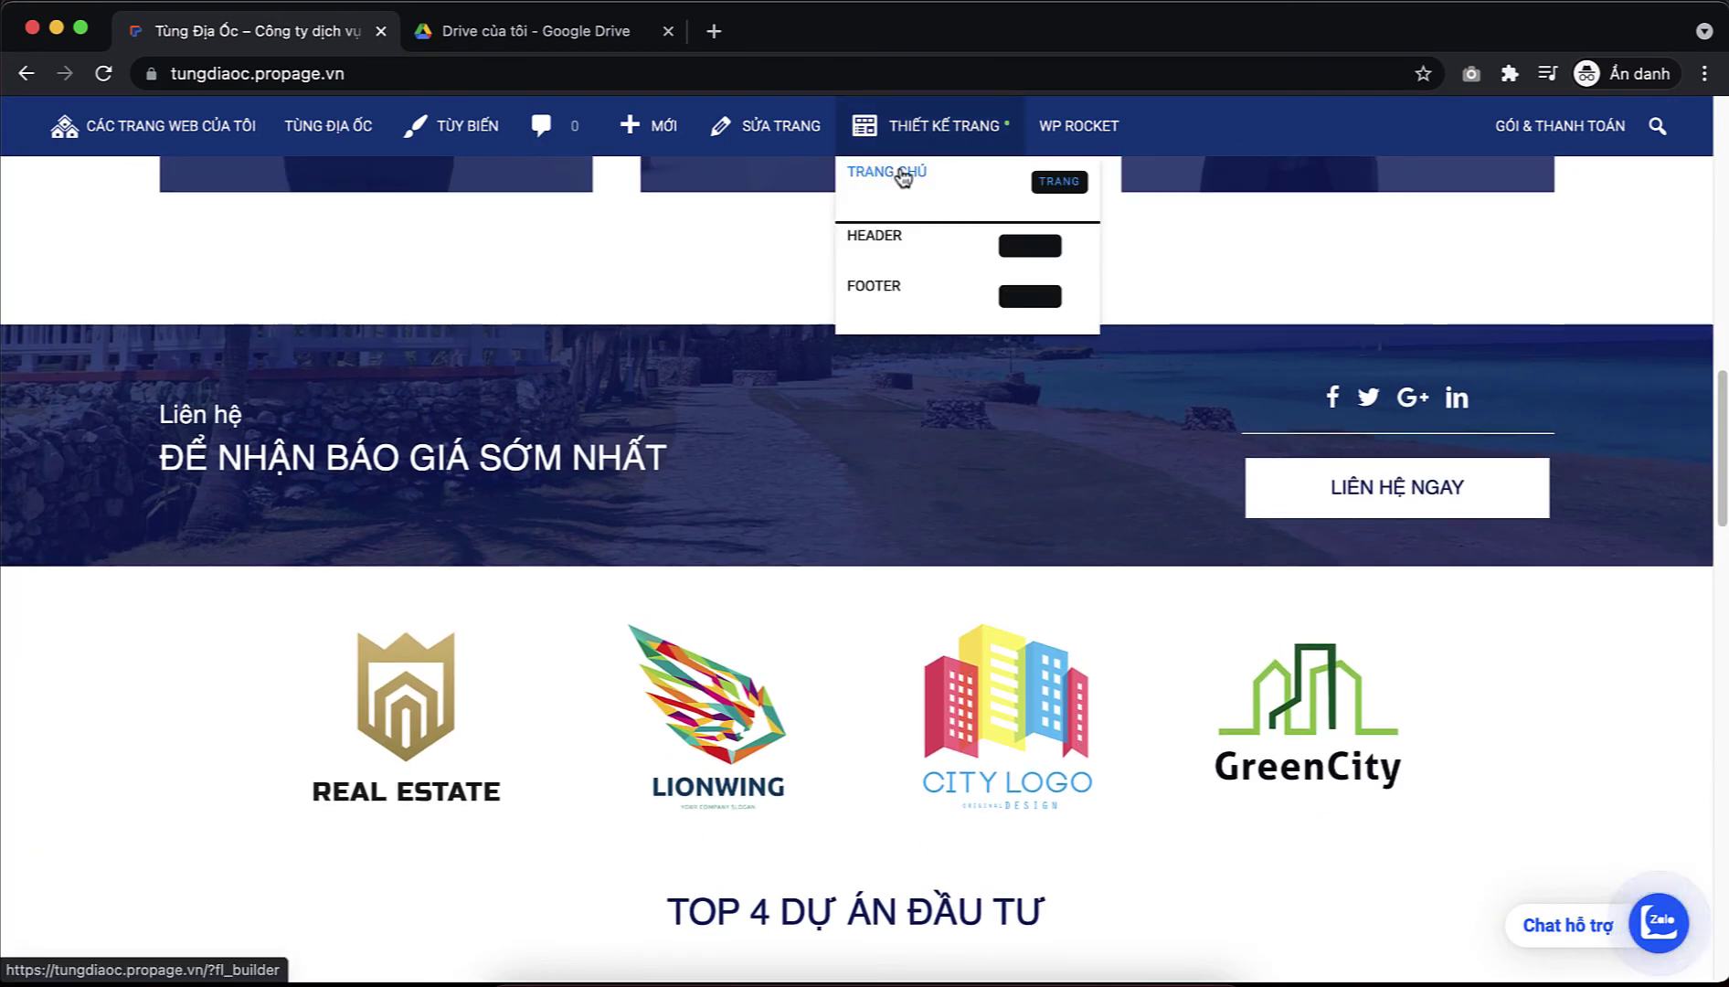
click(903, 173)
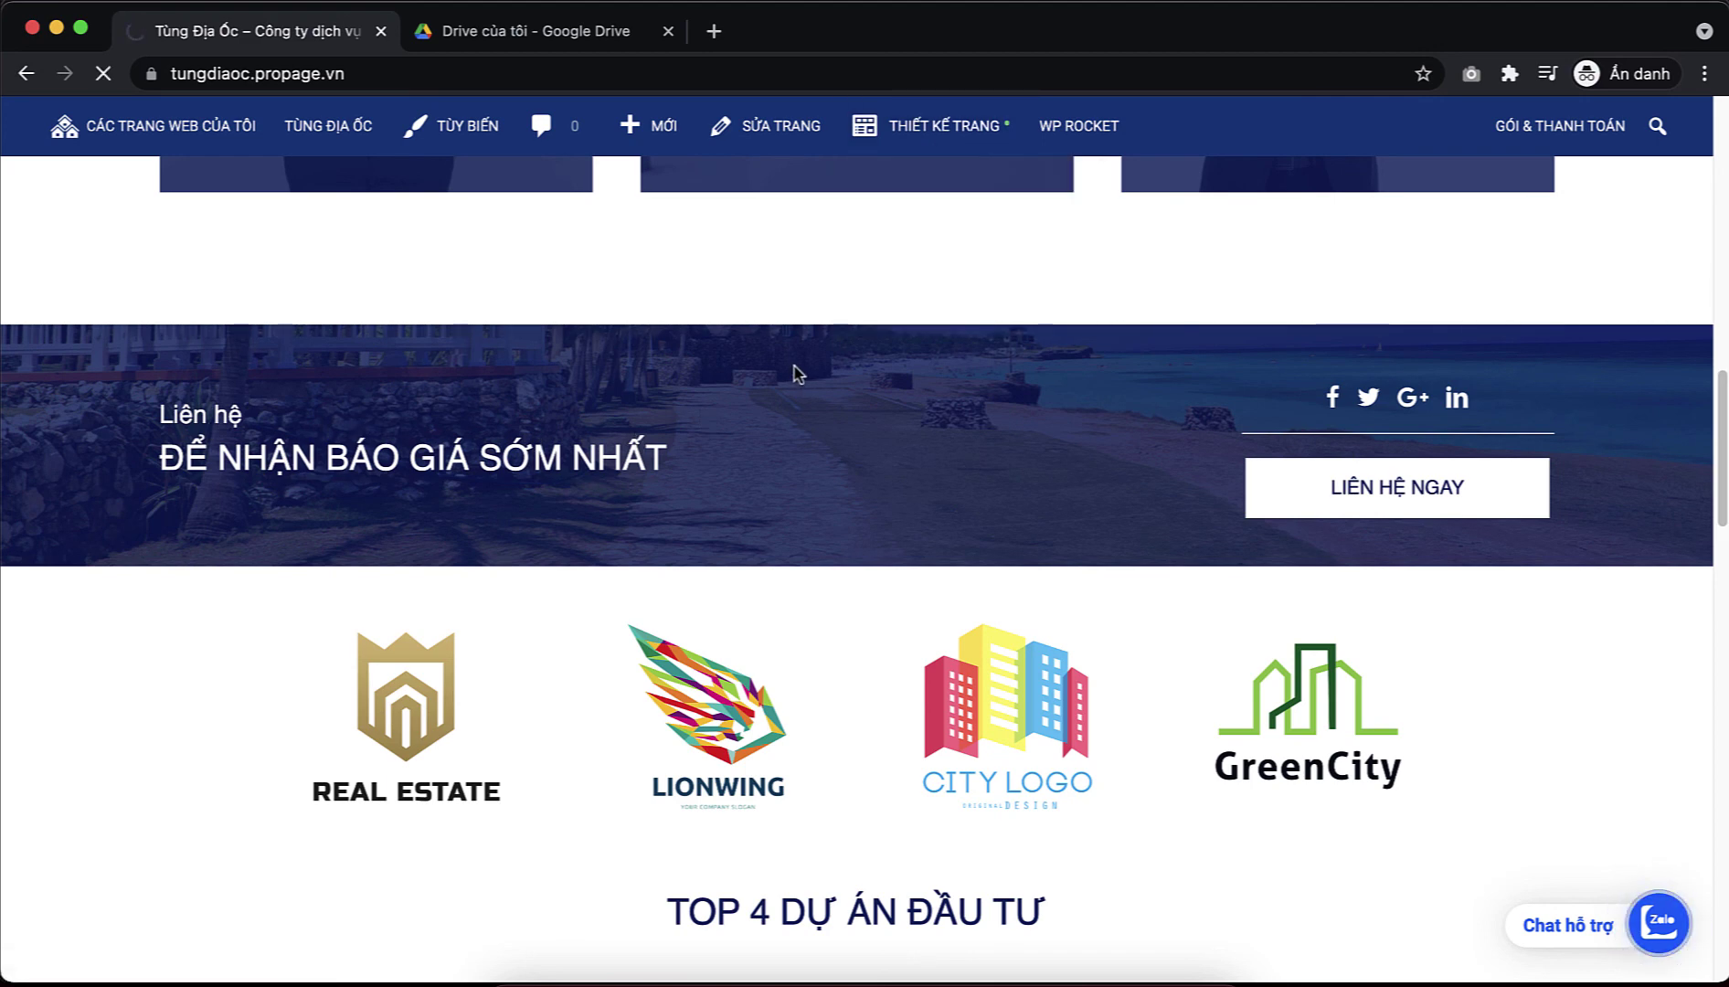
scroll(809, 383, down, 10)
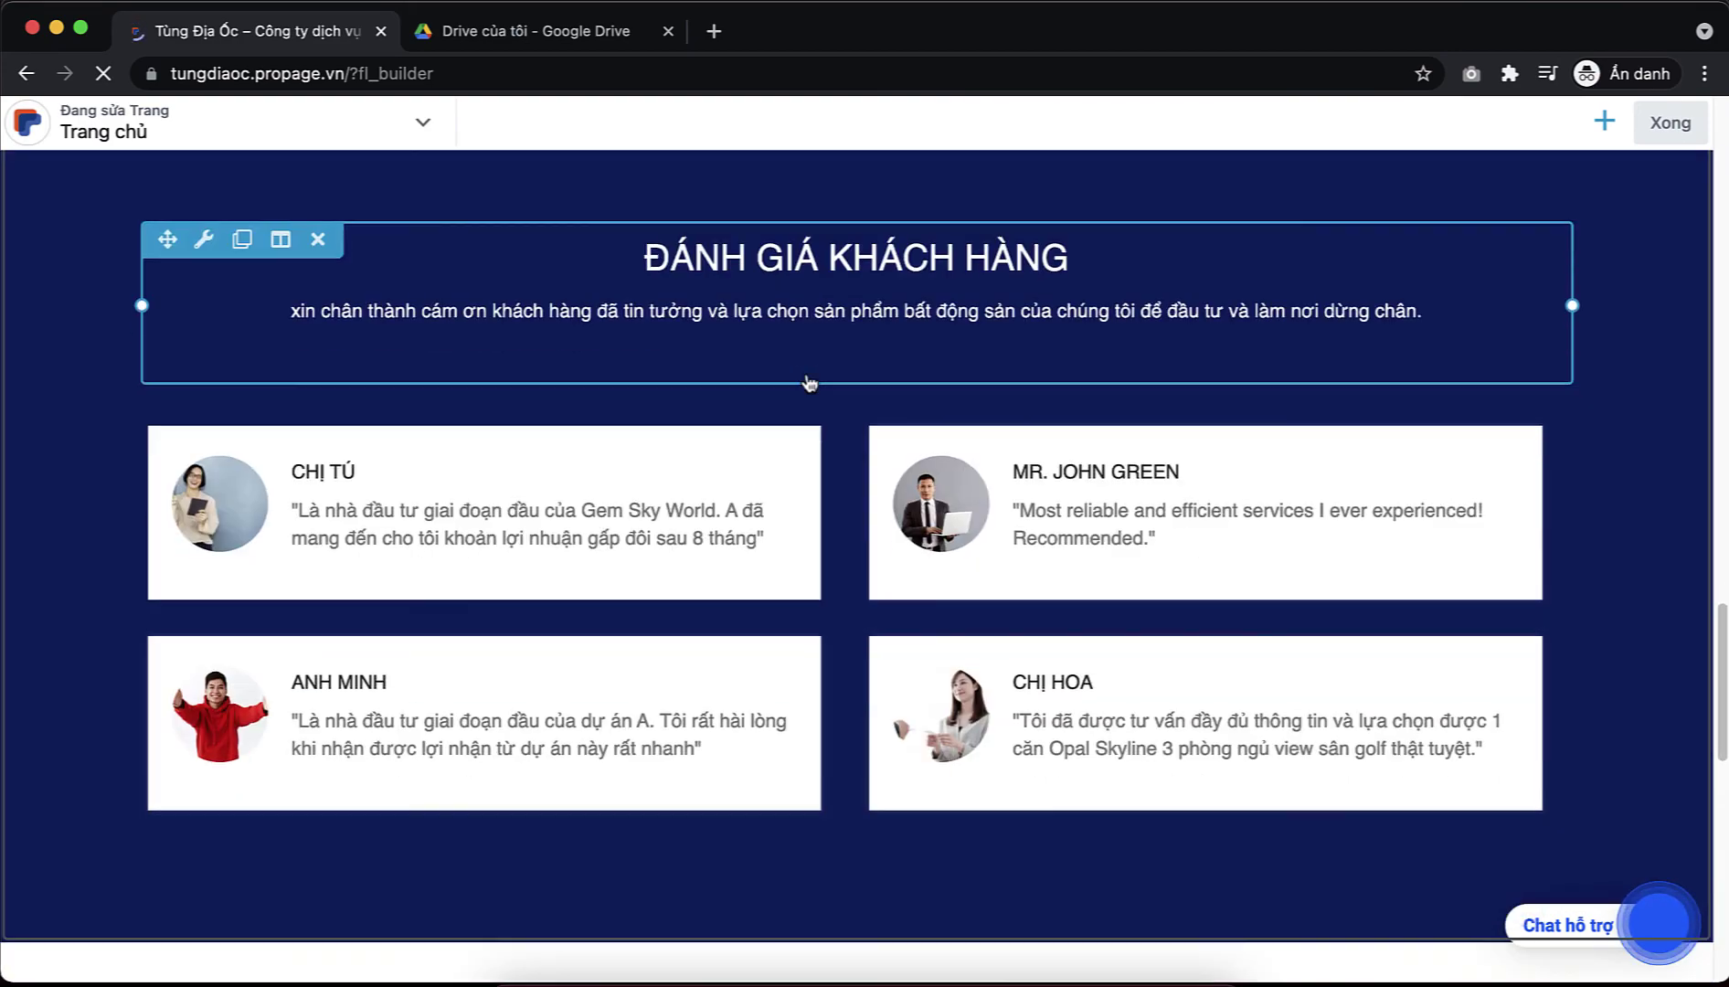
- Set the Title Prefix of the home page's "Để nhận báo giá sớm nhất" info box to "Liên hệ 234" and publish the page
scroll(809, 370, up, 5)
scroll(809, 370, up, 15)
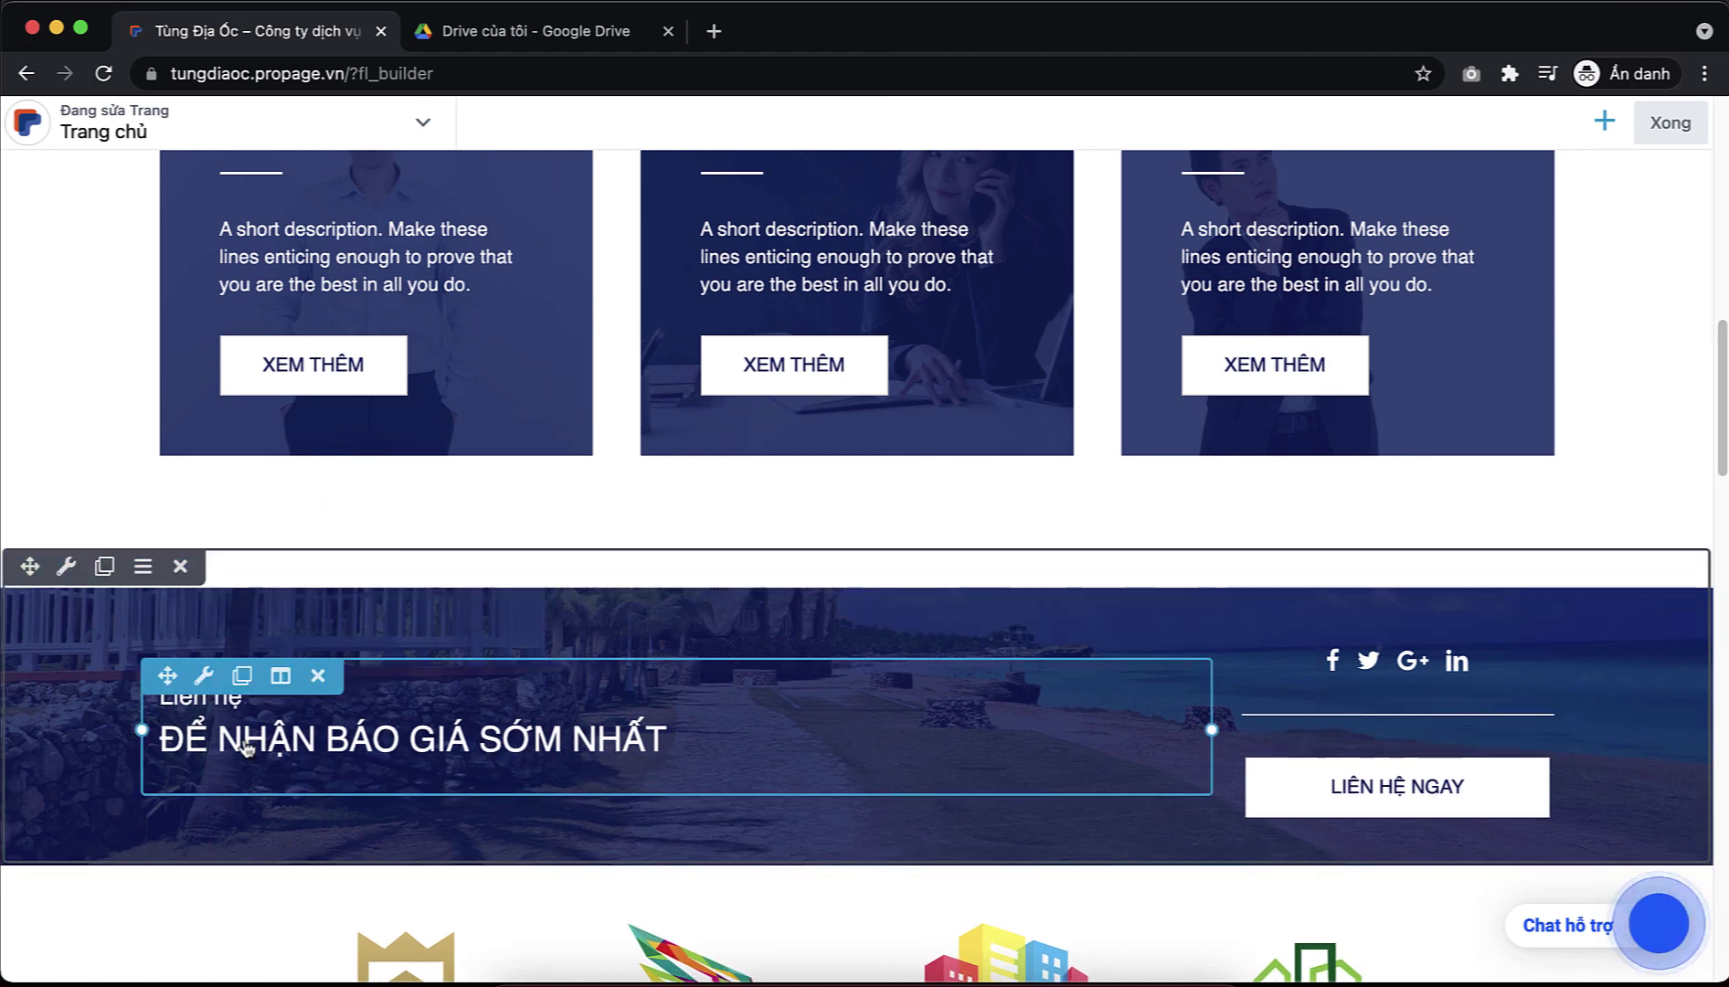
drag(275, 741, 903, 535)
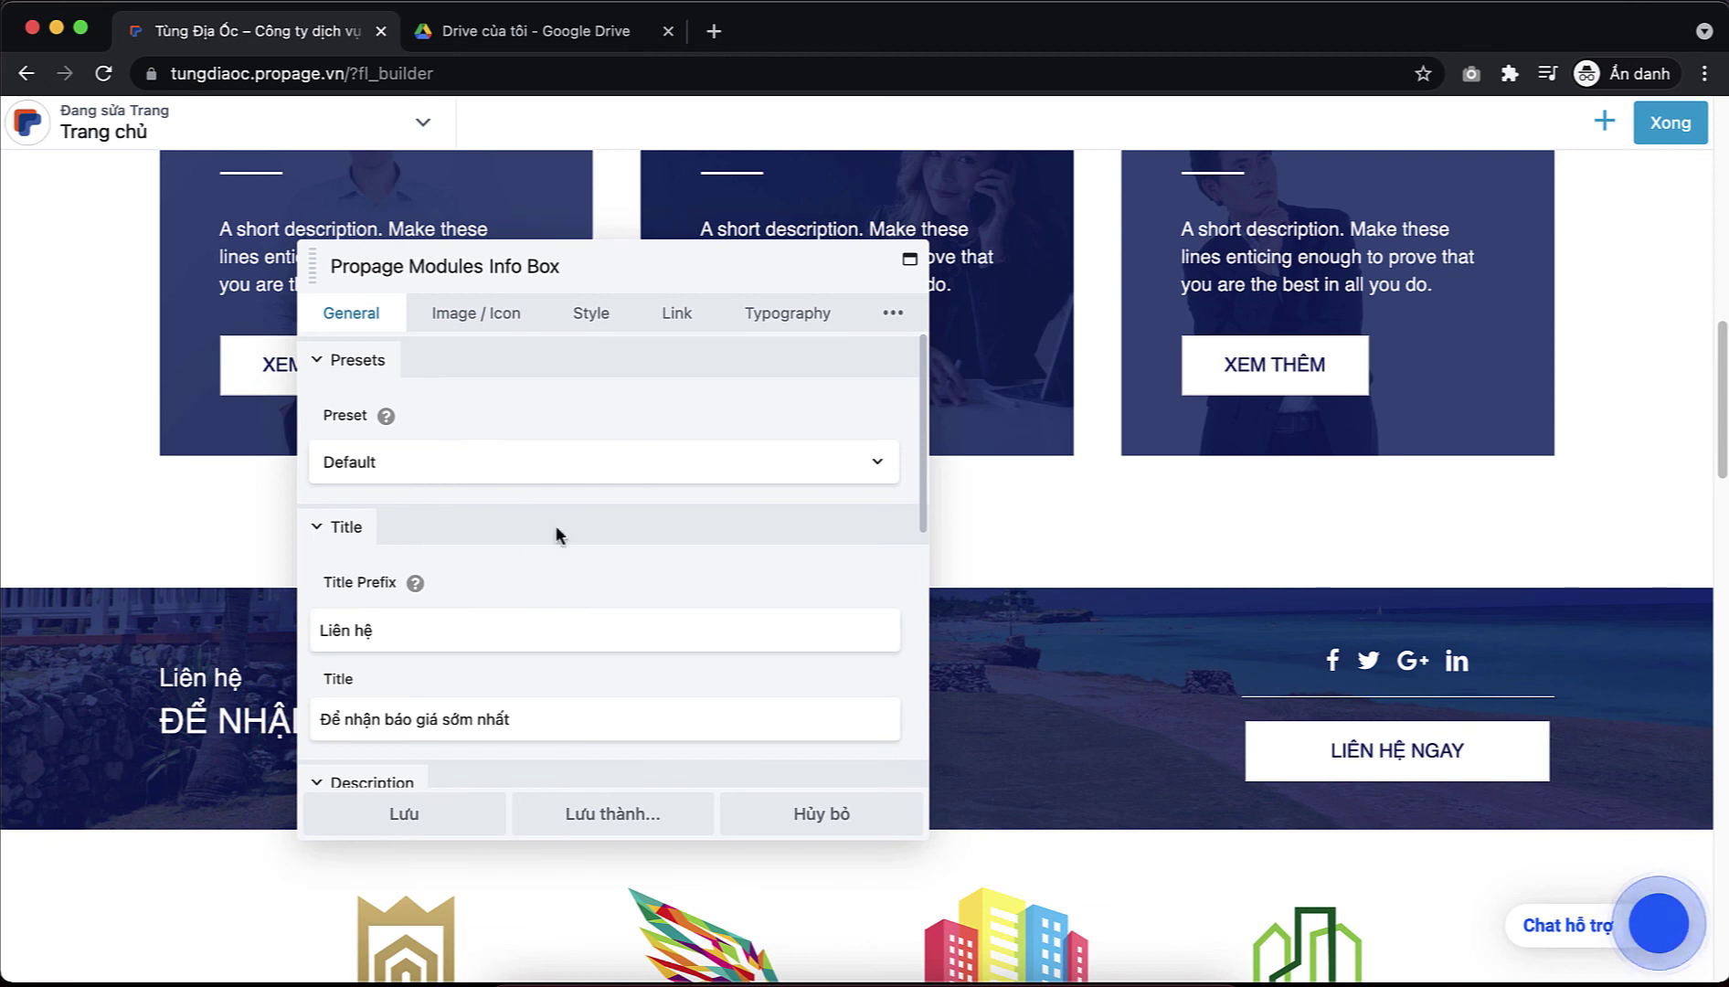
click(594, 620)
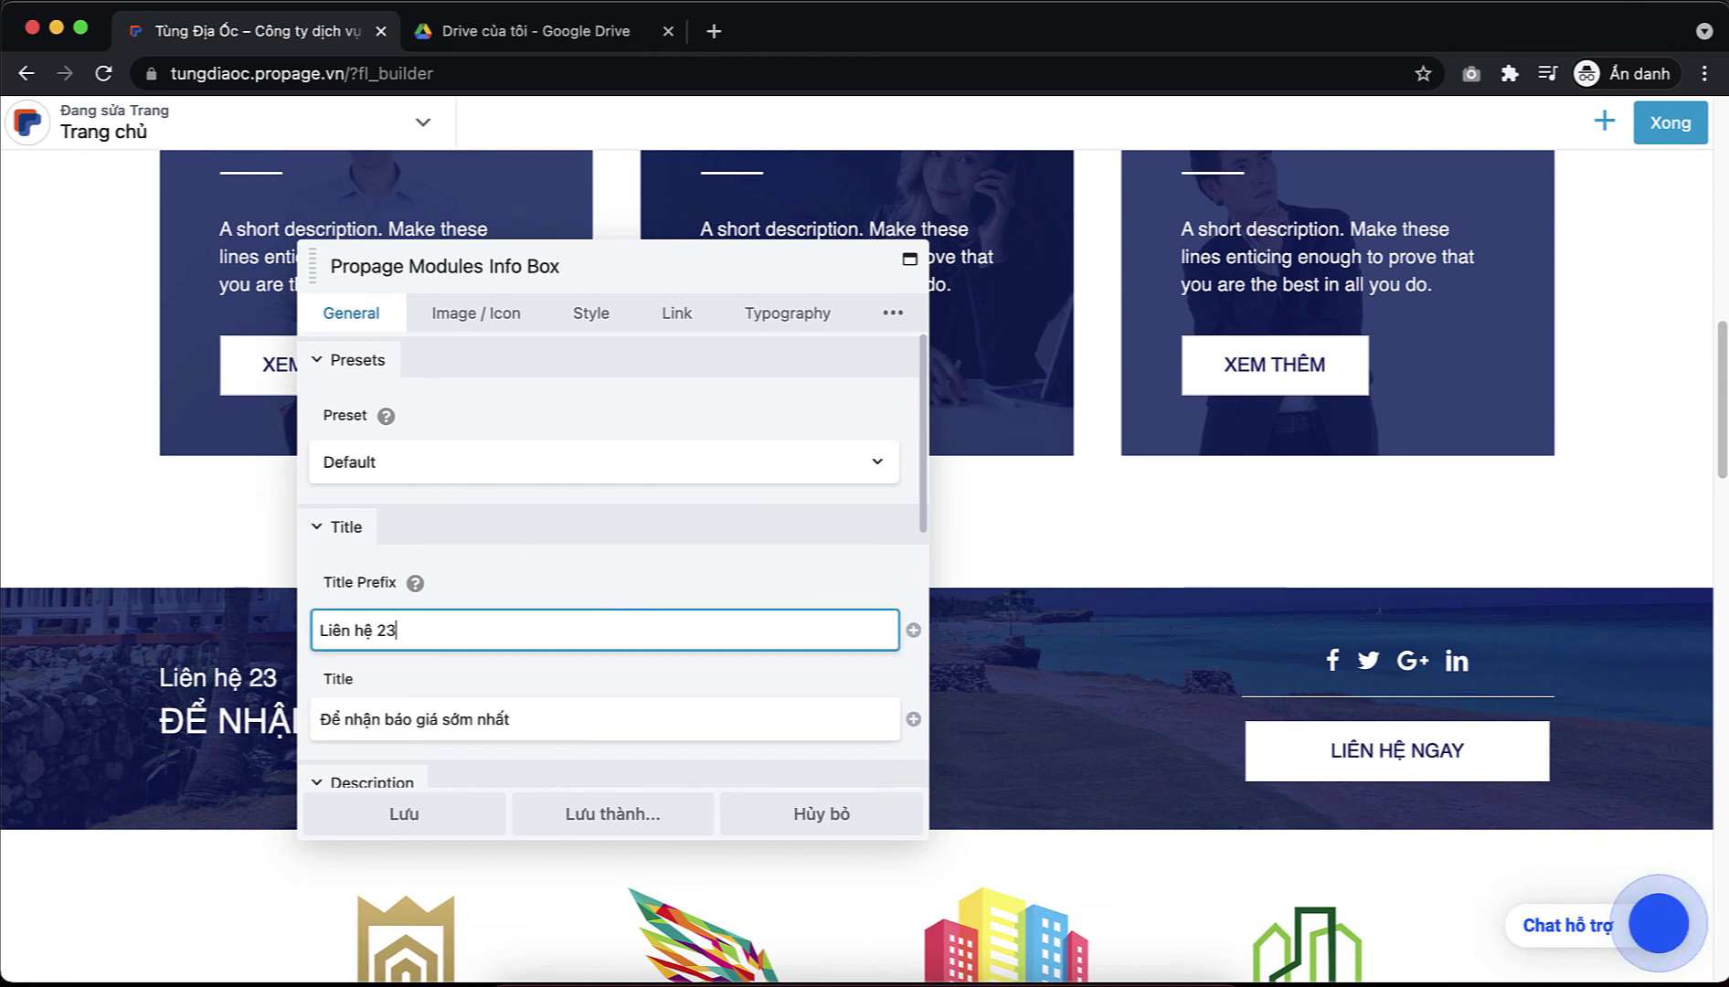
click(405, 818)
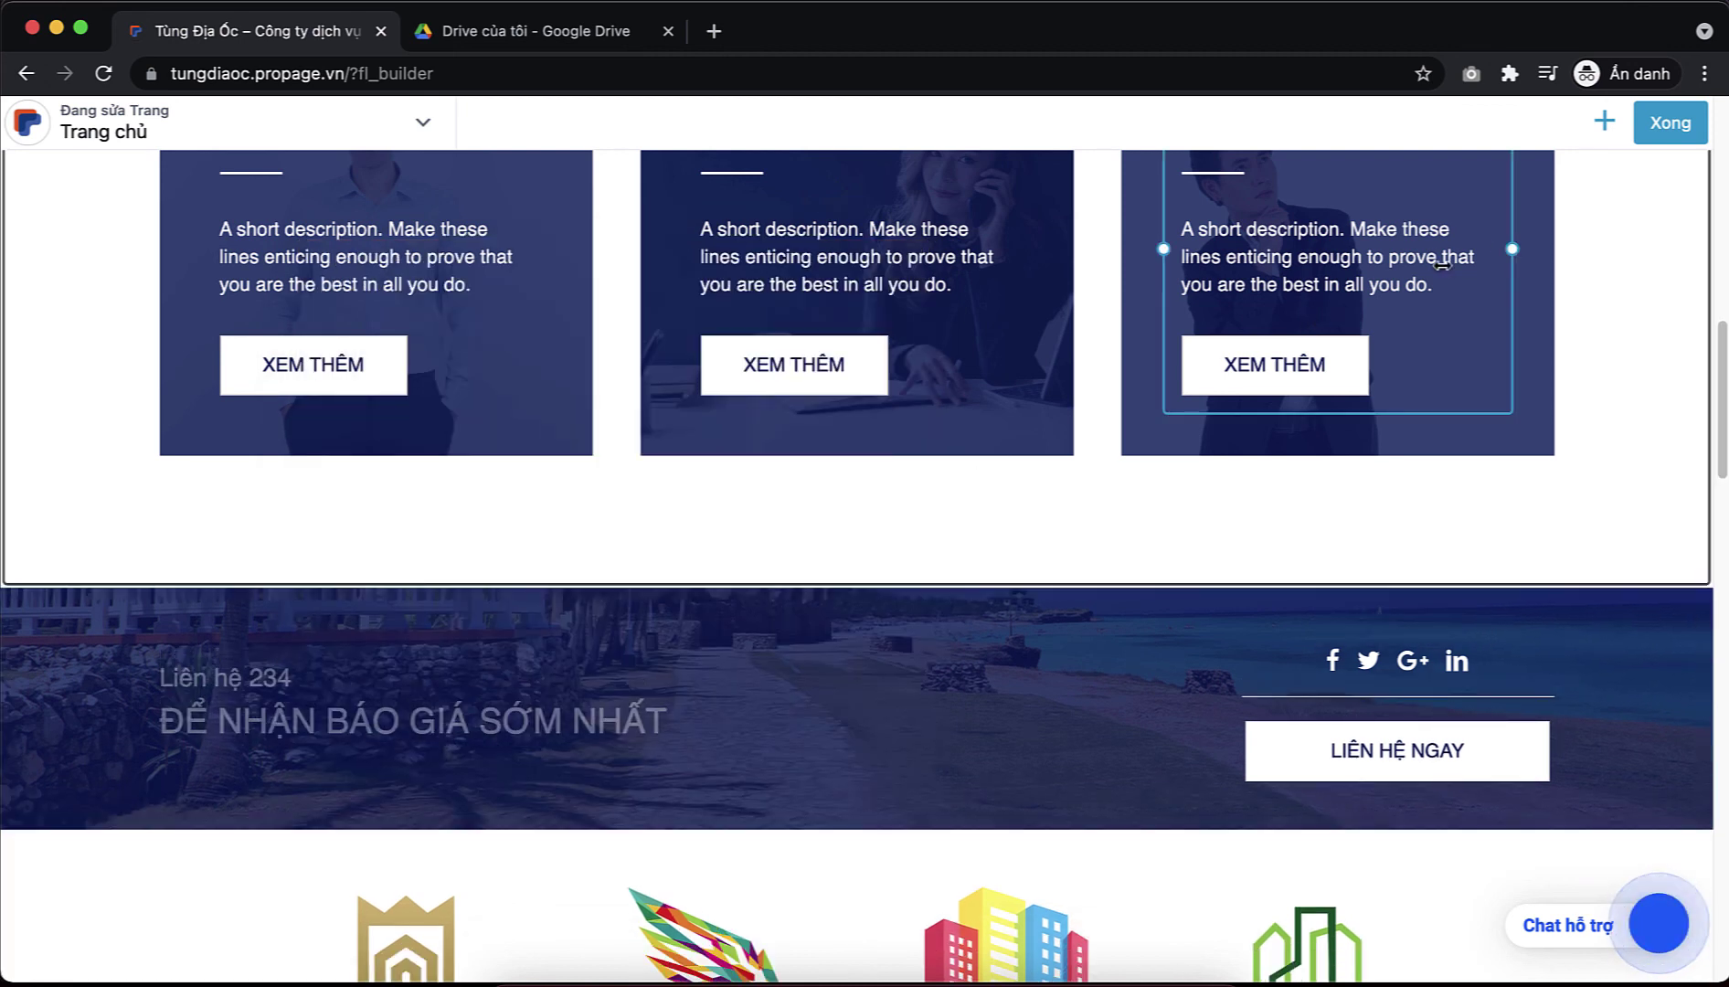
click(1686, 124)
click(1584, 128)
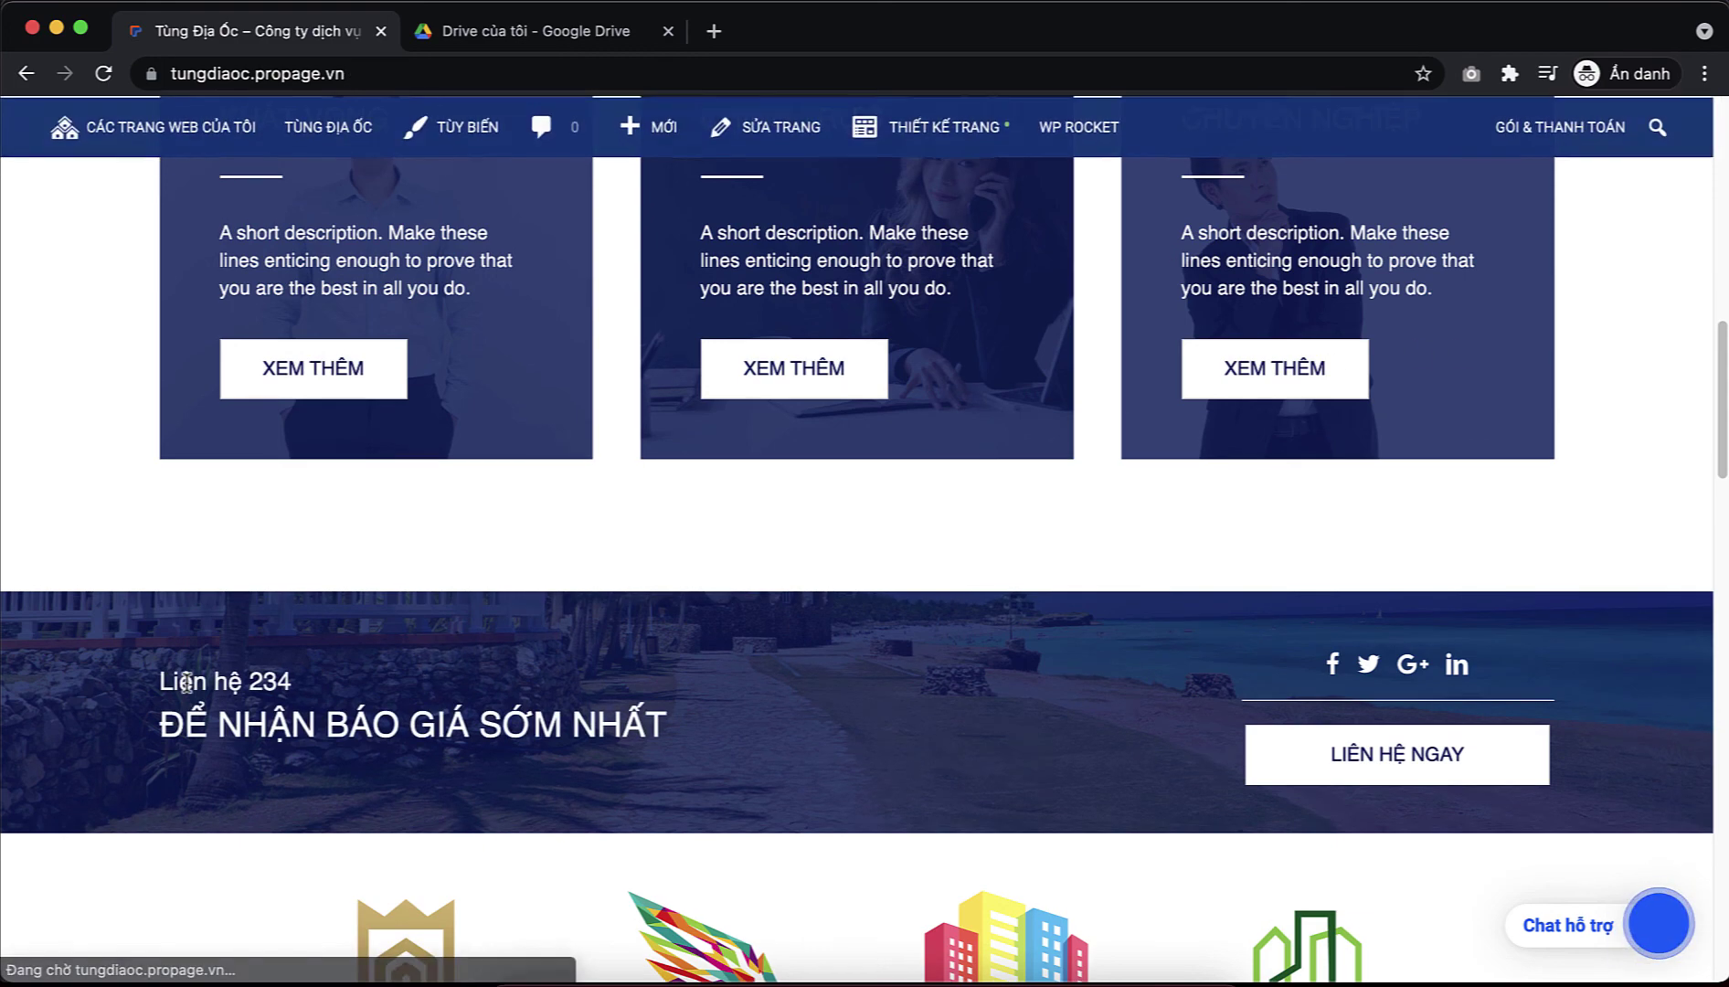
- Open the Giới thiệu page and check whether its call-to-action row reflects the title prefix edit made on the home page
scroll(489, 539, up, 10)
scroll(492, 538, up, 3)
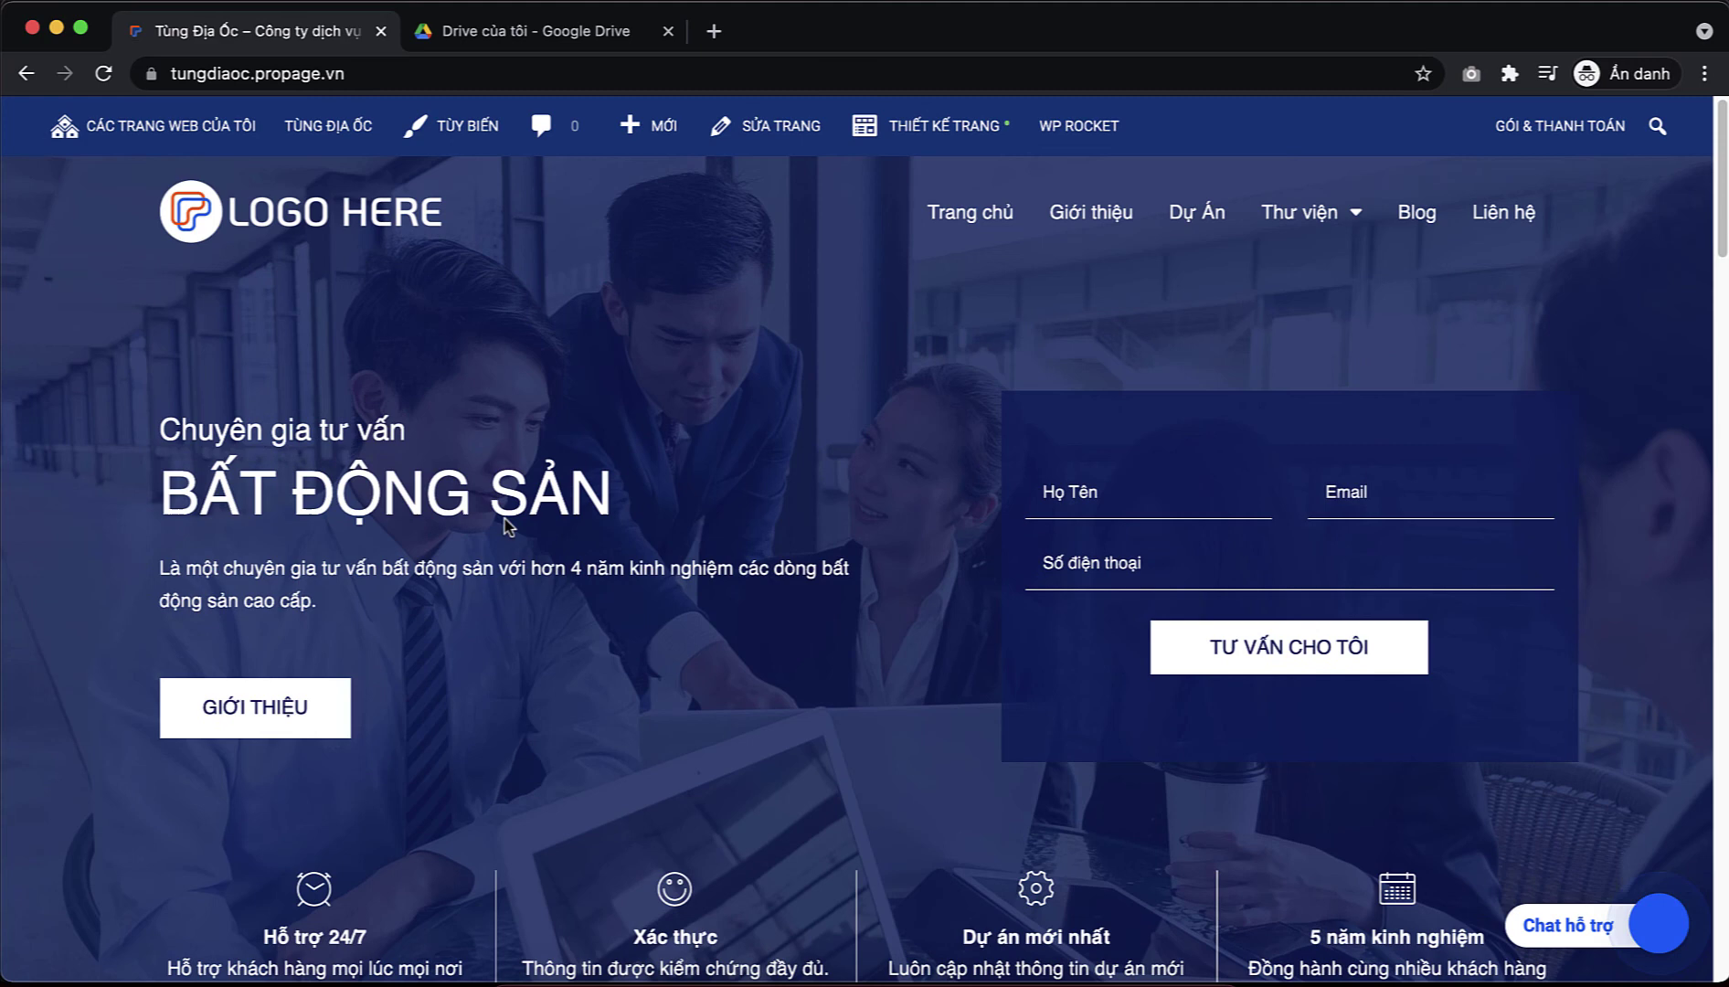
click(1080, 225)
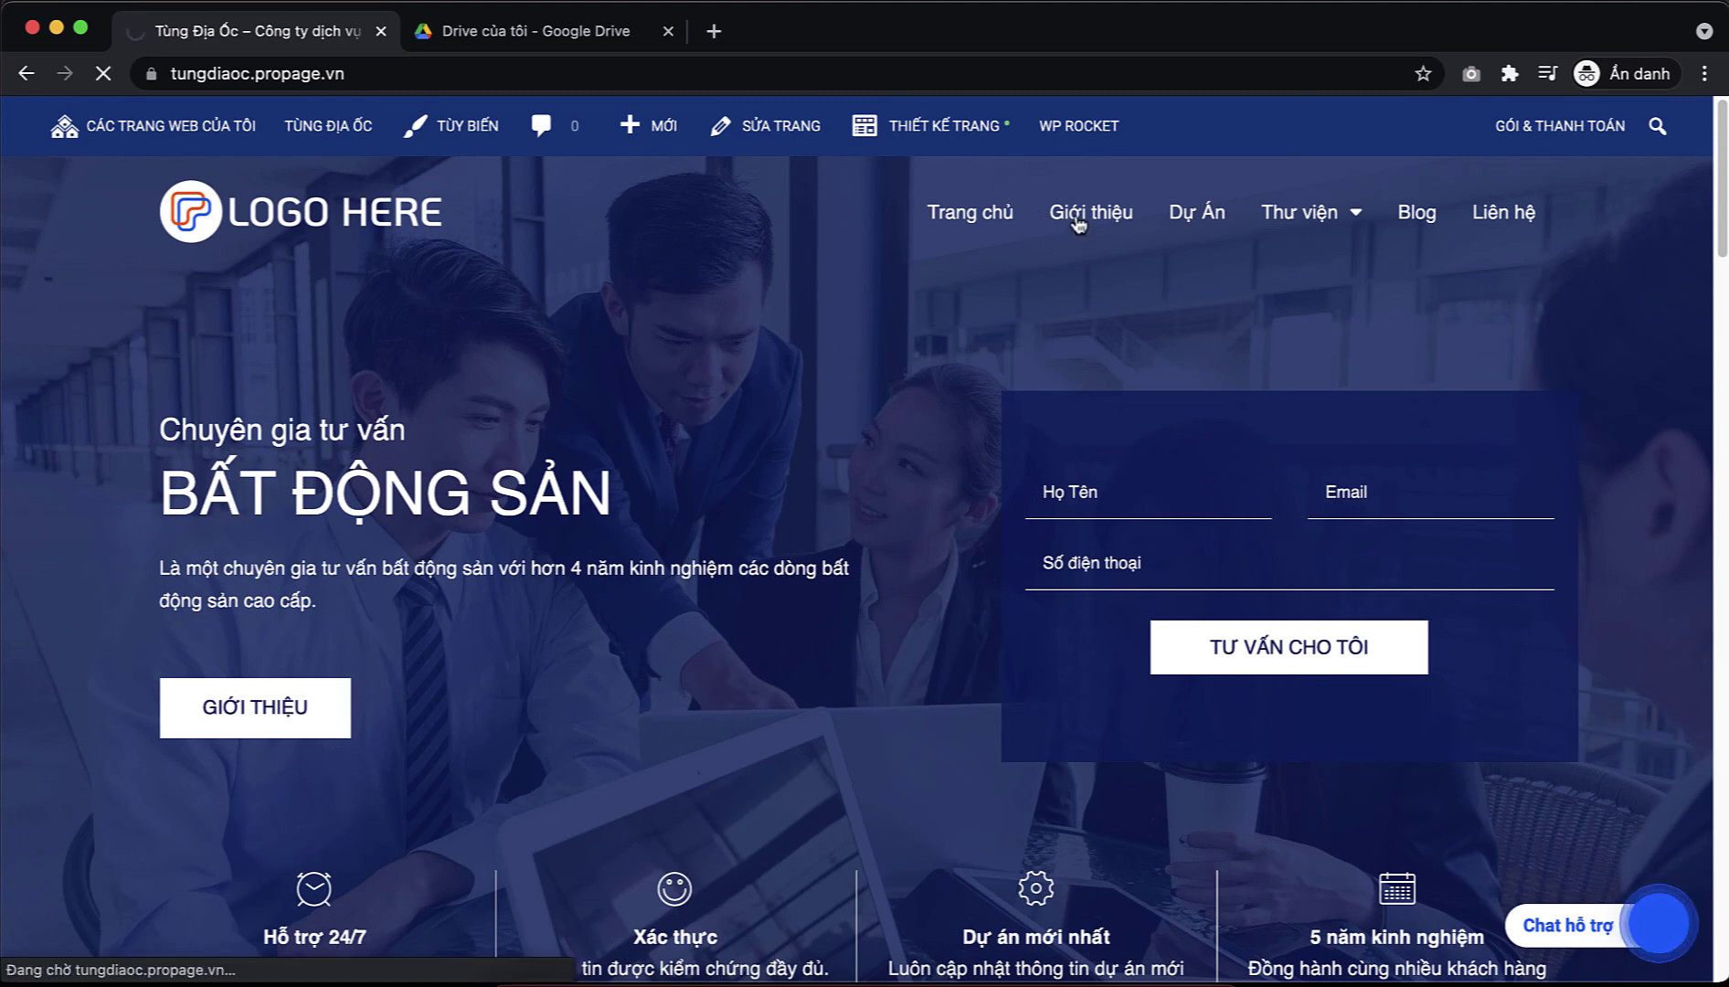
scroll(977, 360, down, 15)
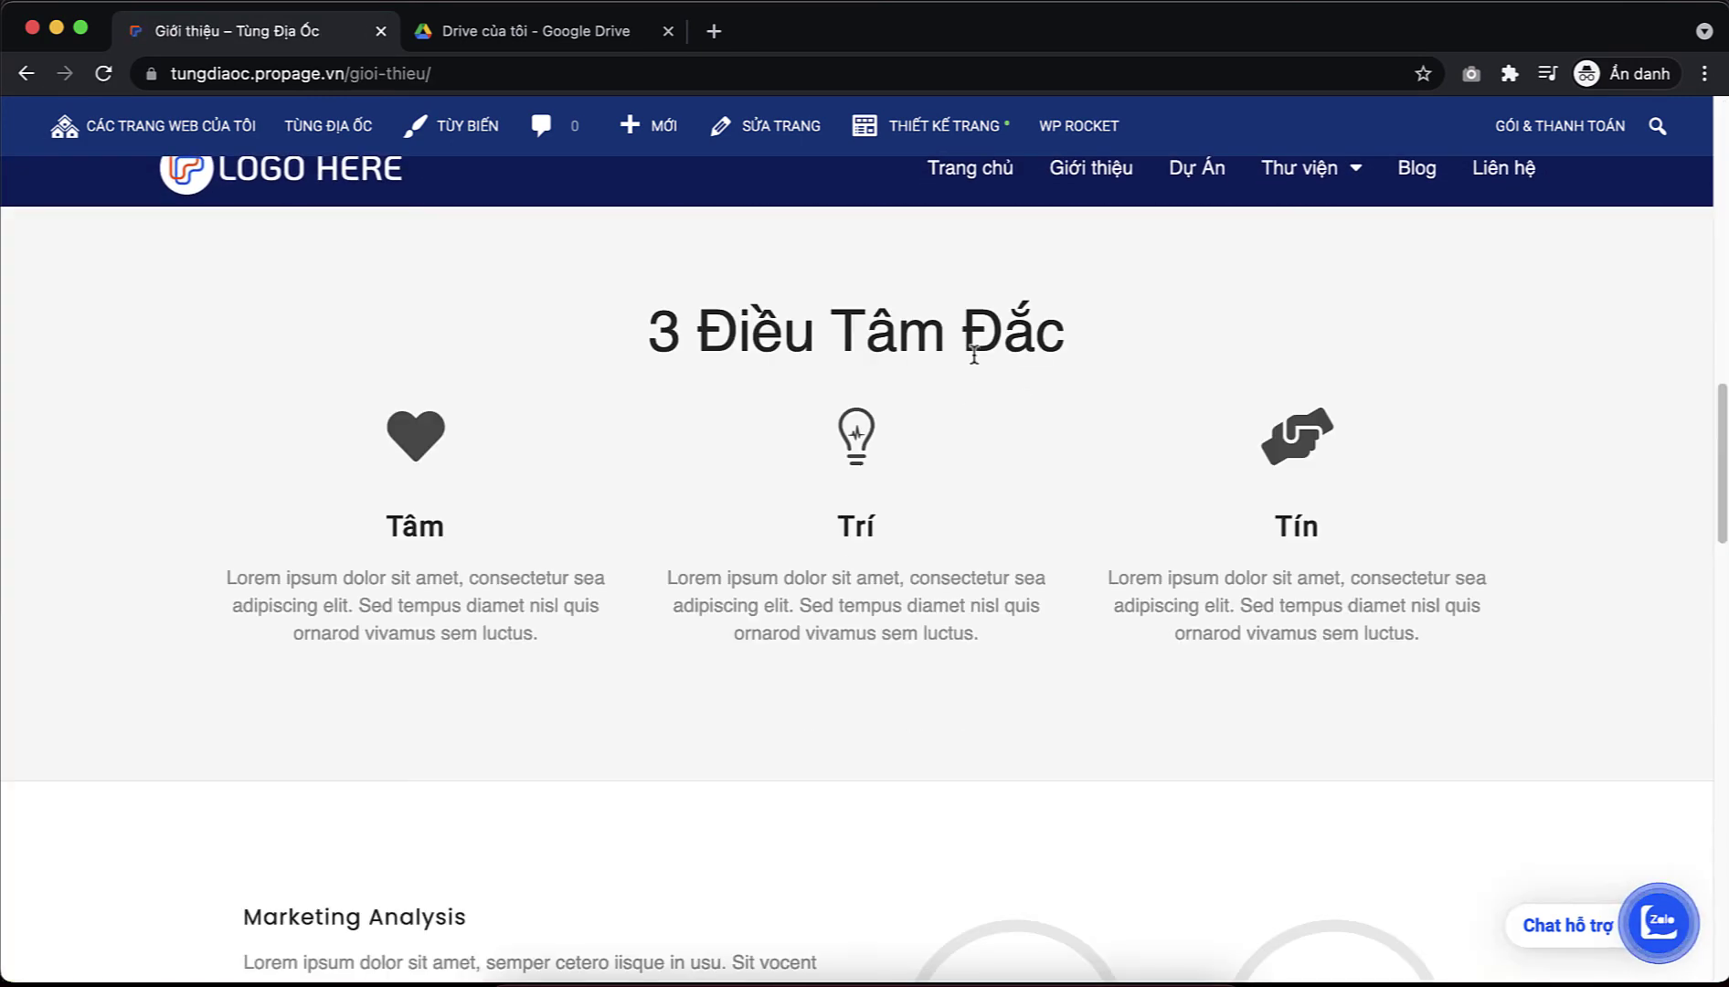
scroll(971, 351, down, 10)
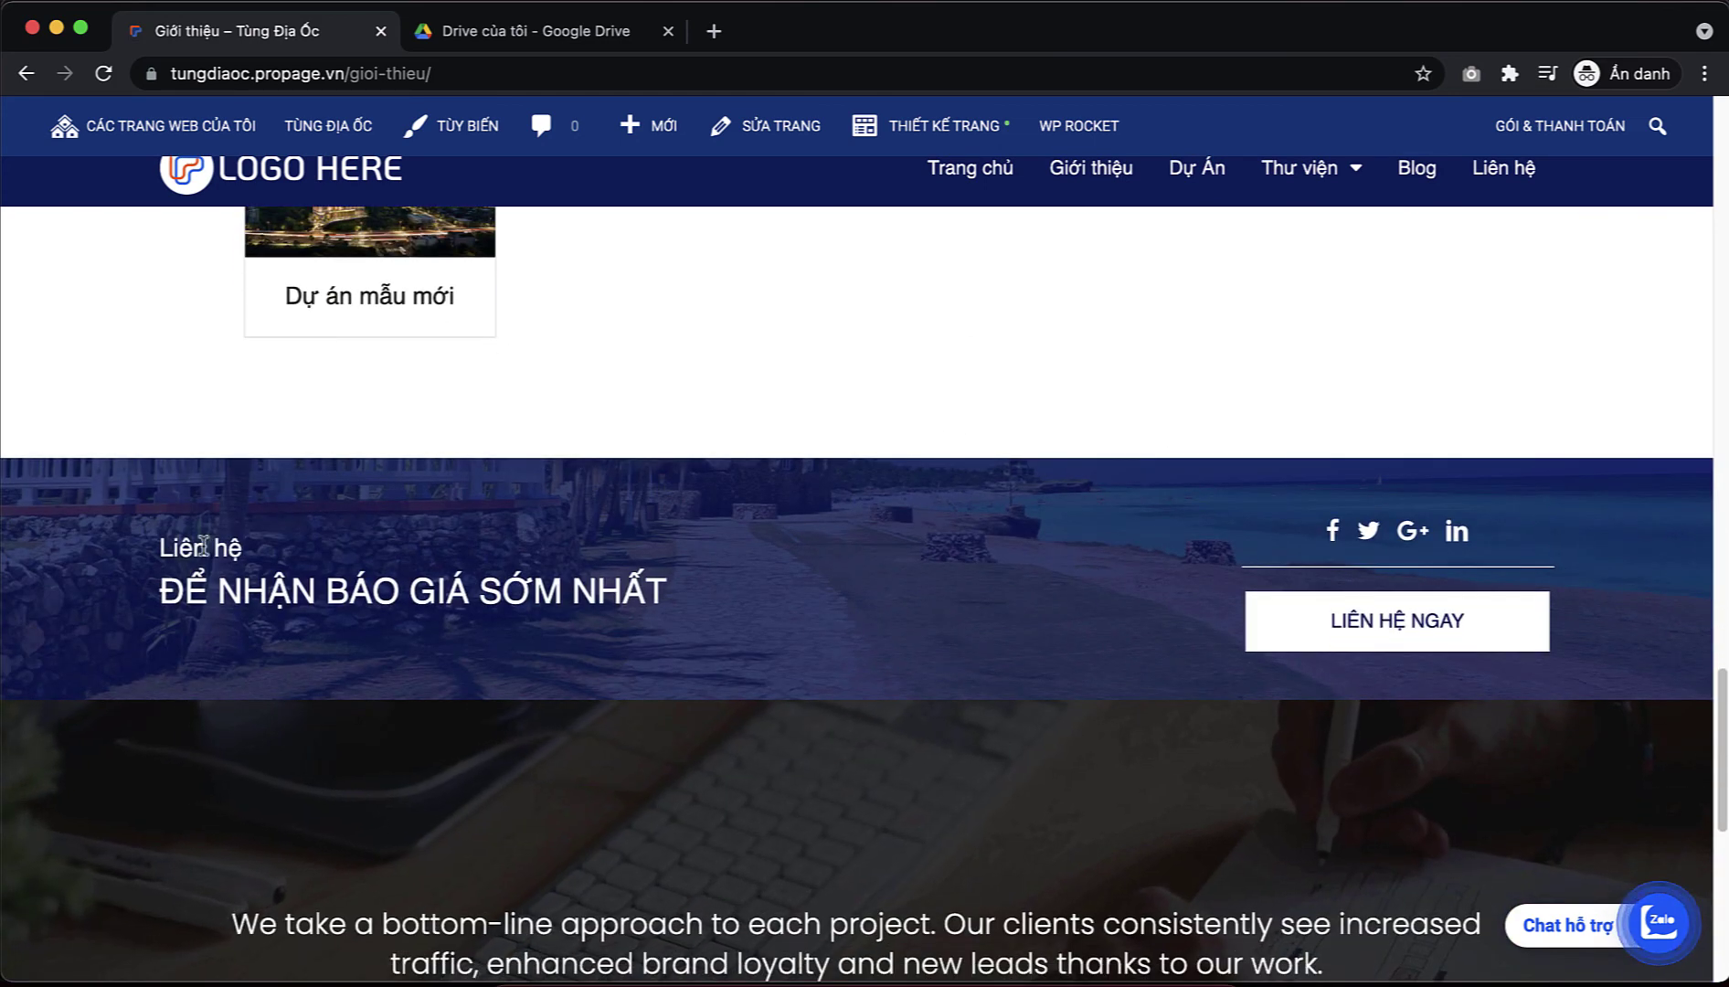
drag(194, 549, 382, 567)
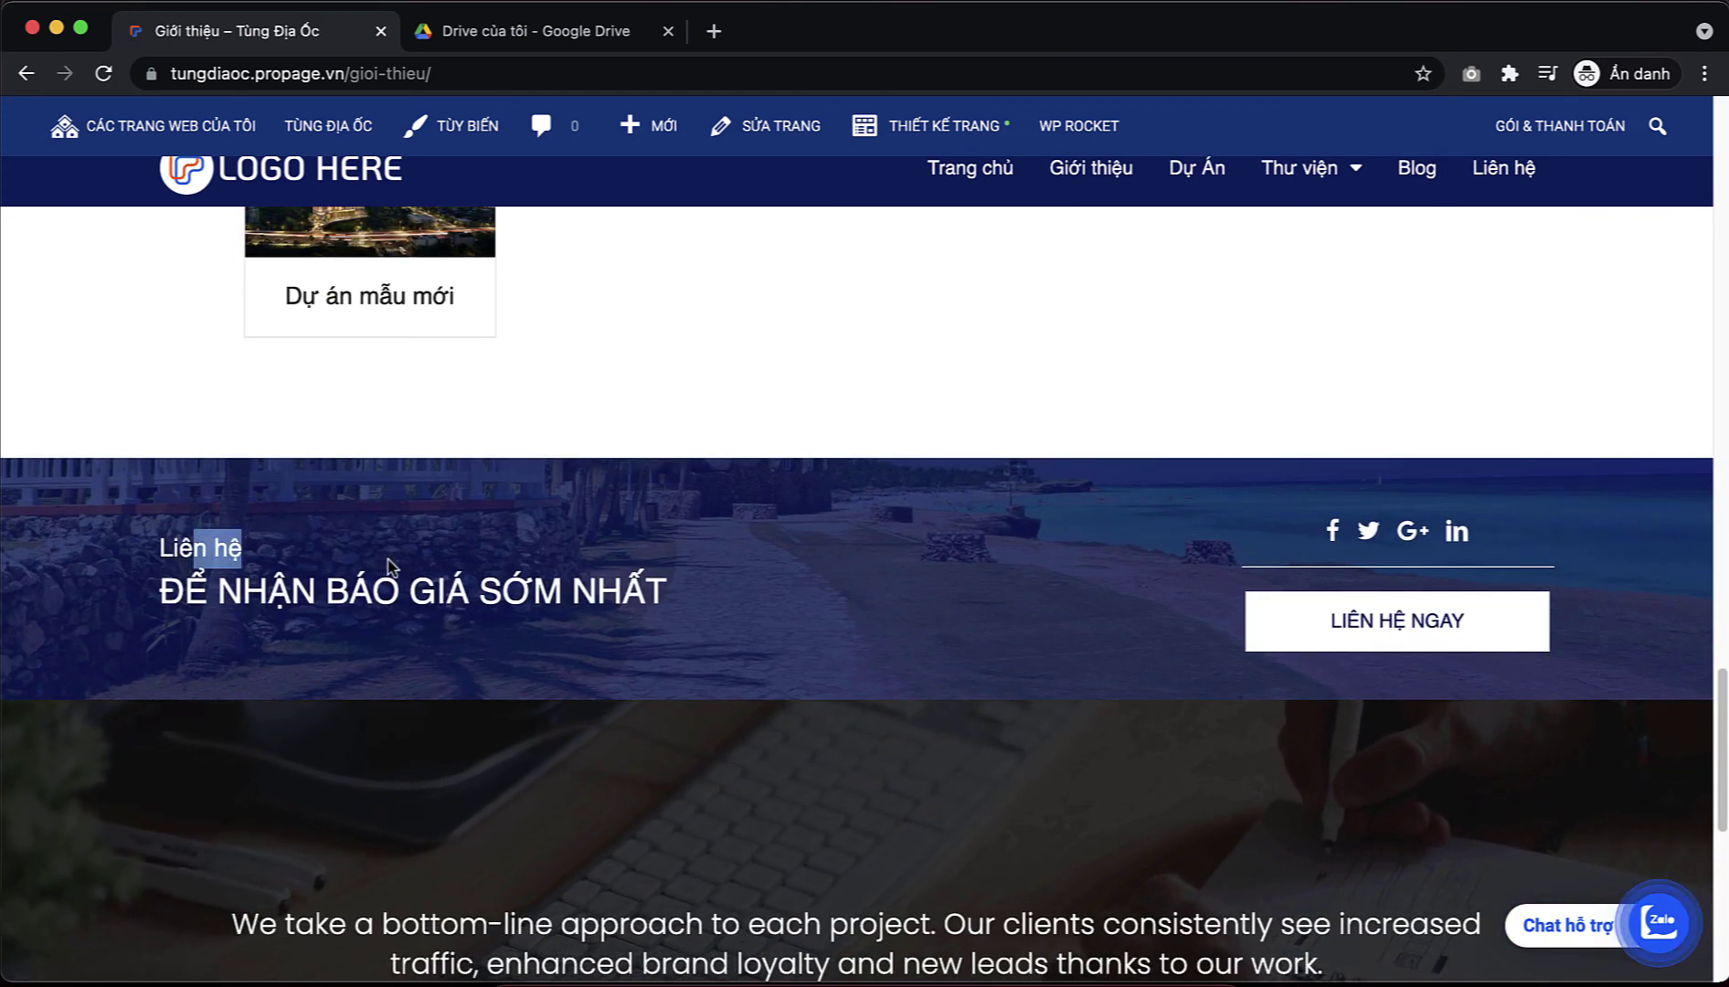
scroll(594, 457, up, 20)
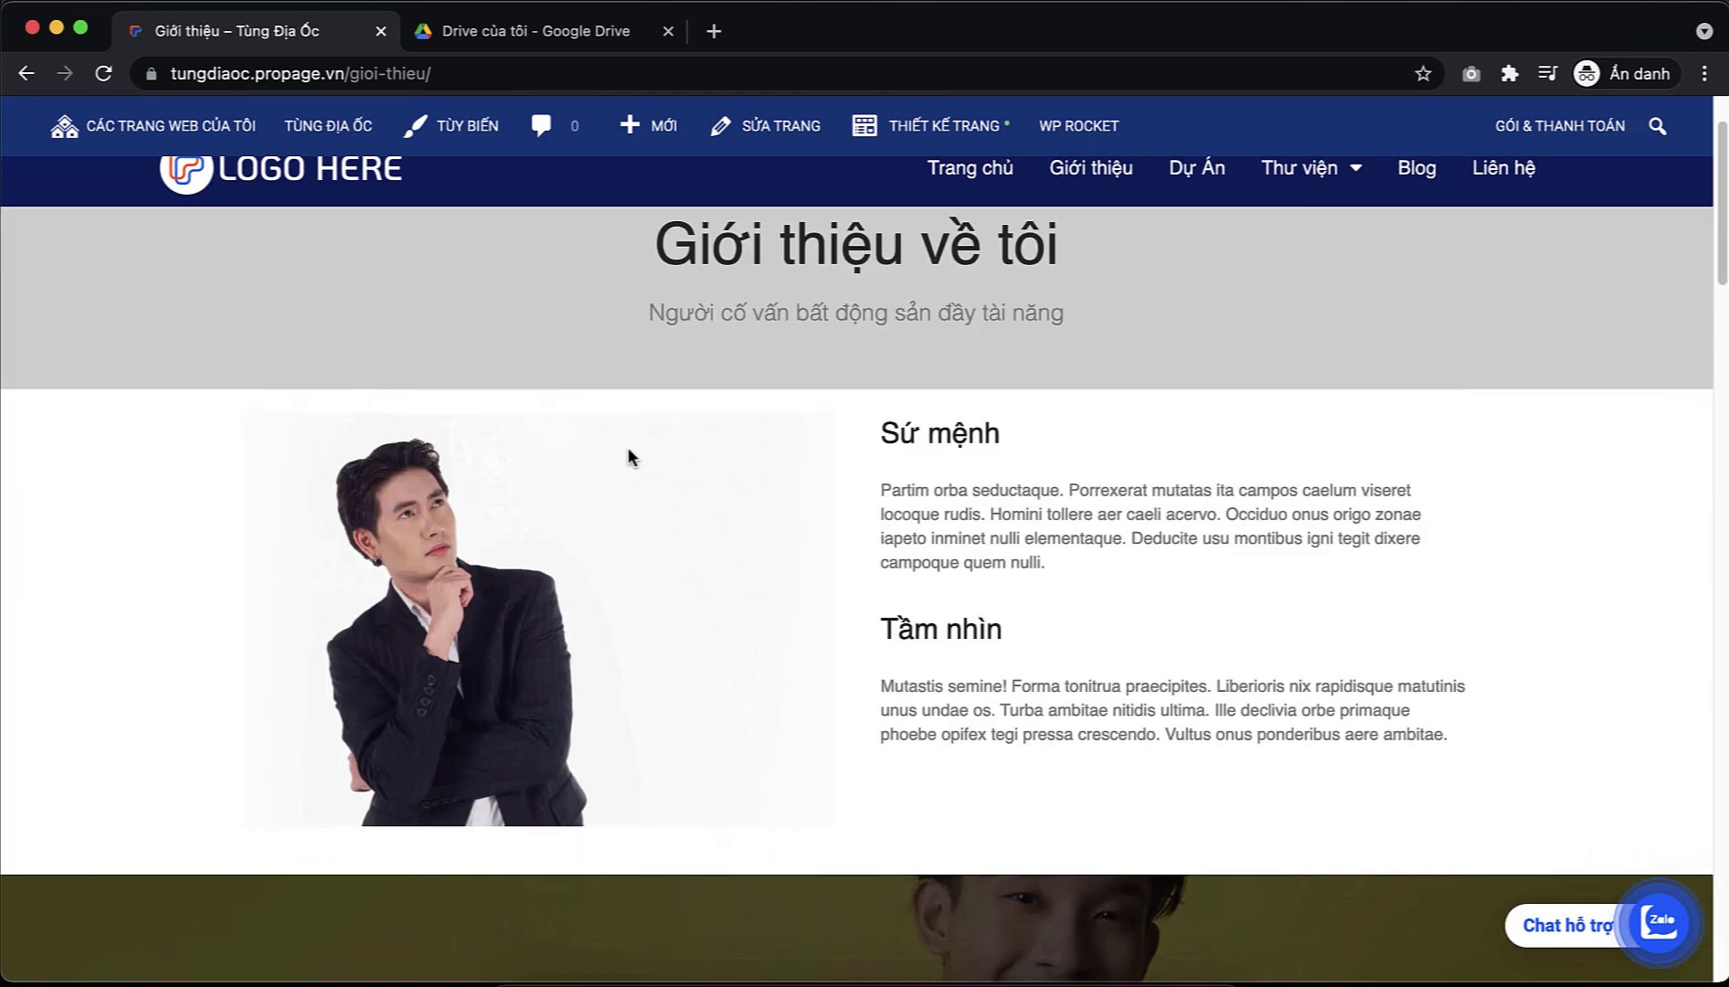
scroll(650, 444, down, 3)
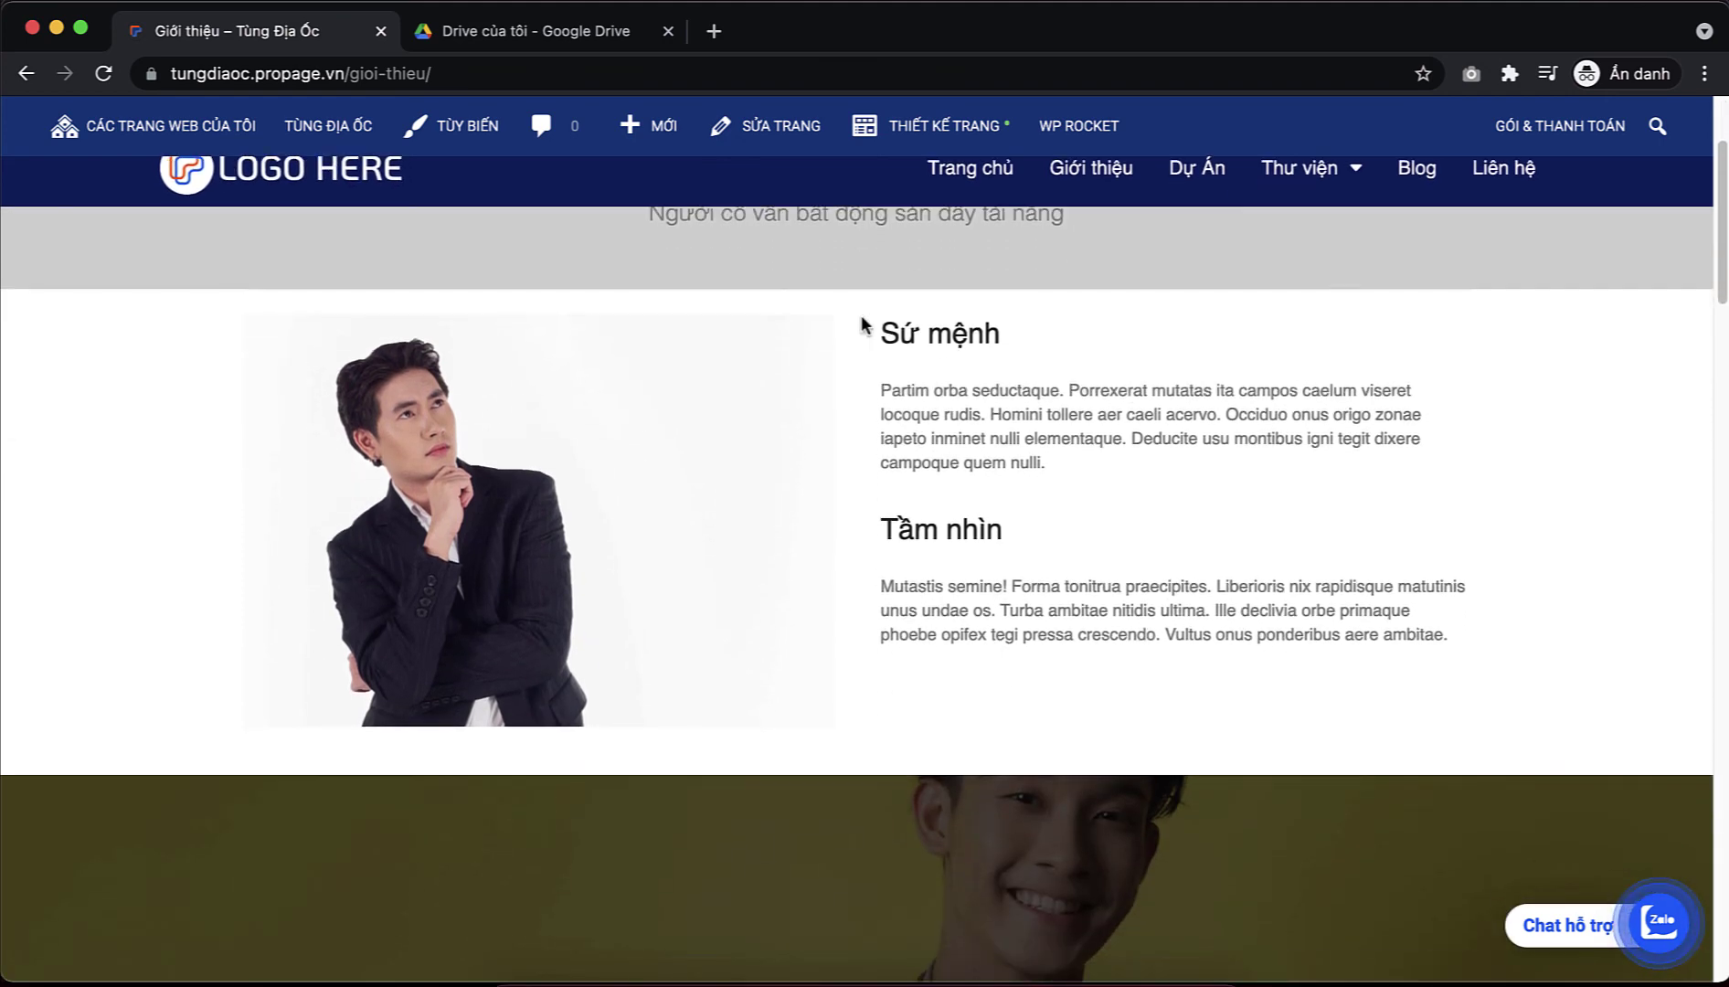
scroll(864, 329, up, 2)
scroll(774, 321, up, 1)
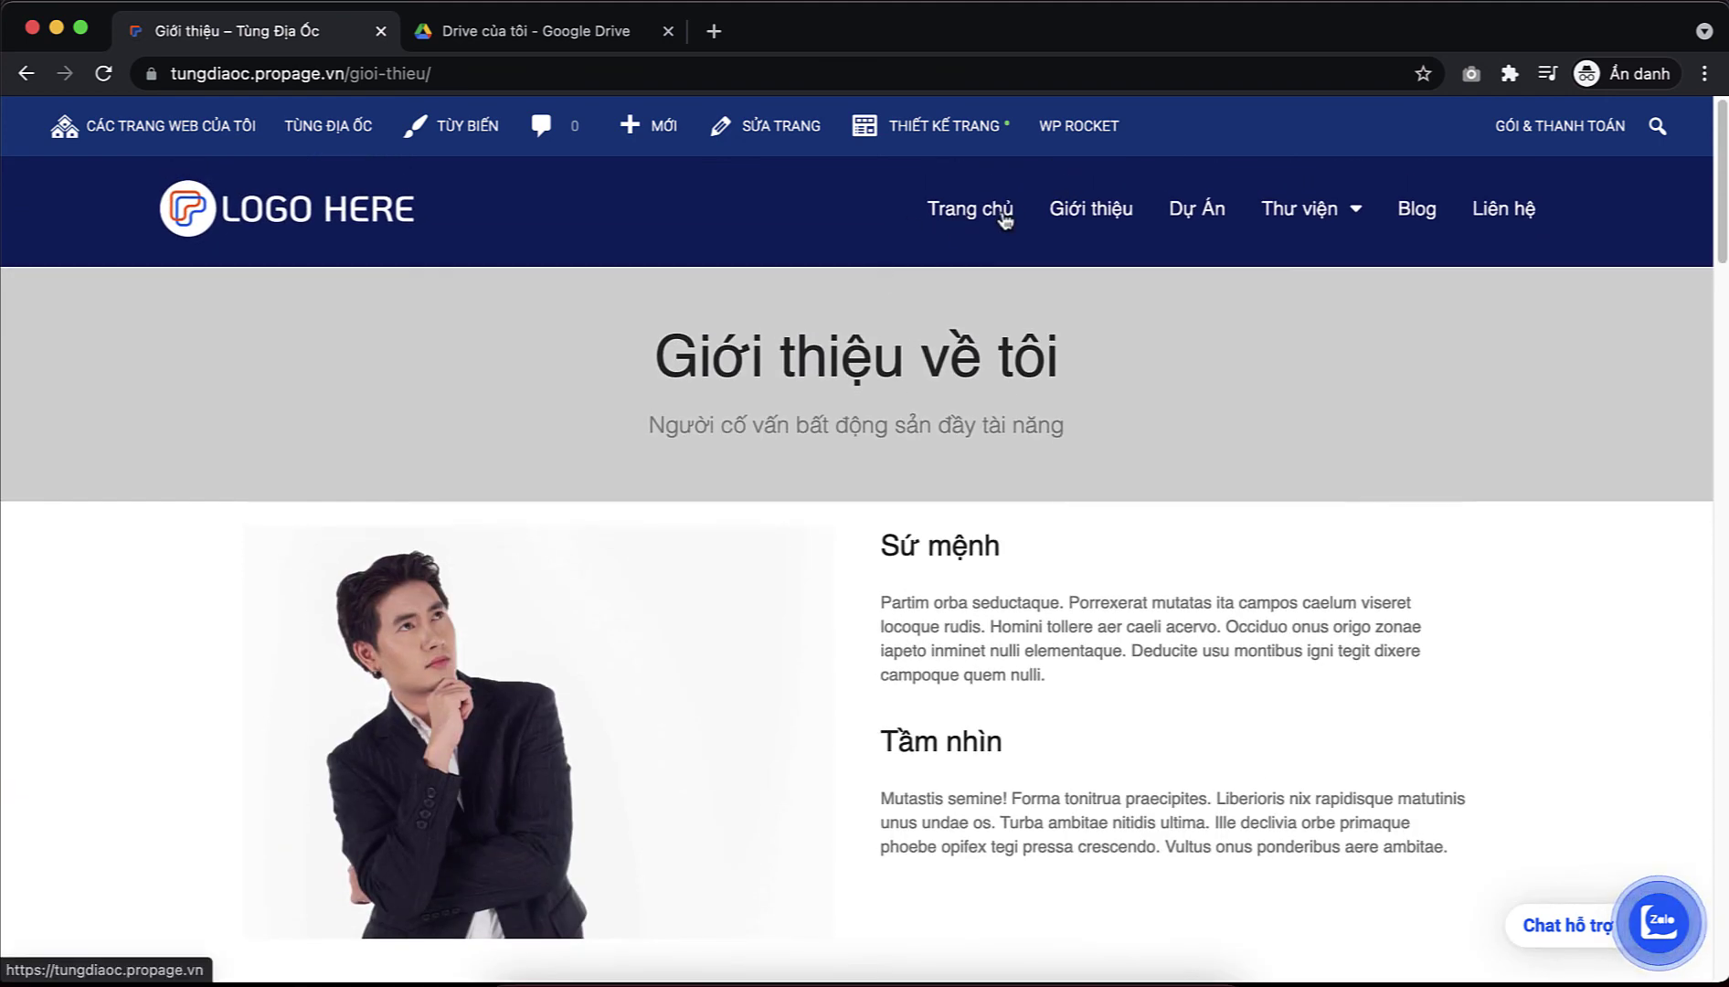